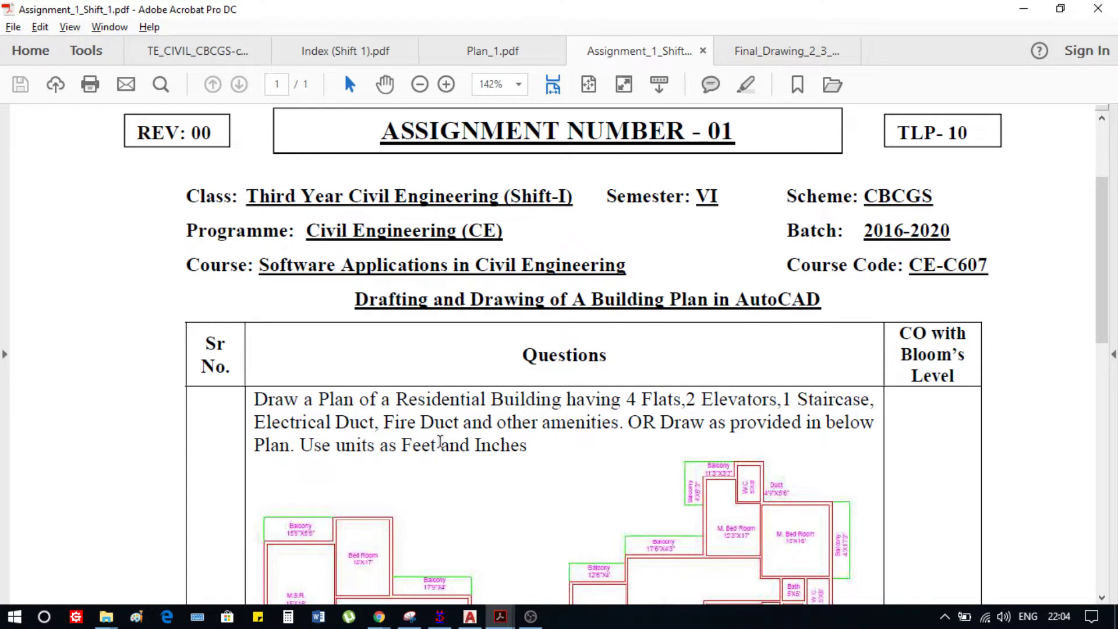
Read the assignment brief and examine its residential floor plan with four flats, lifts and staircase
{"action": "scroll", "coordinate": [482, 444], "scroll_direction": "down", "scroll_amount": 4}
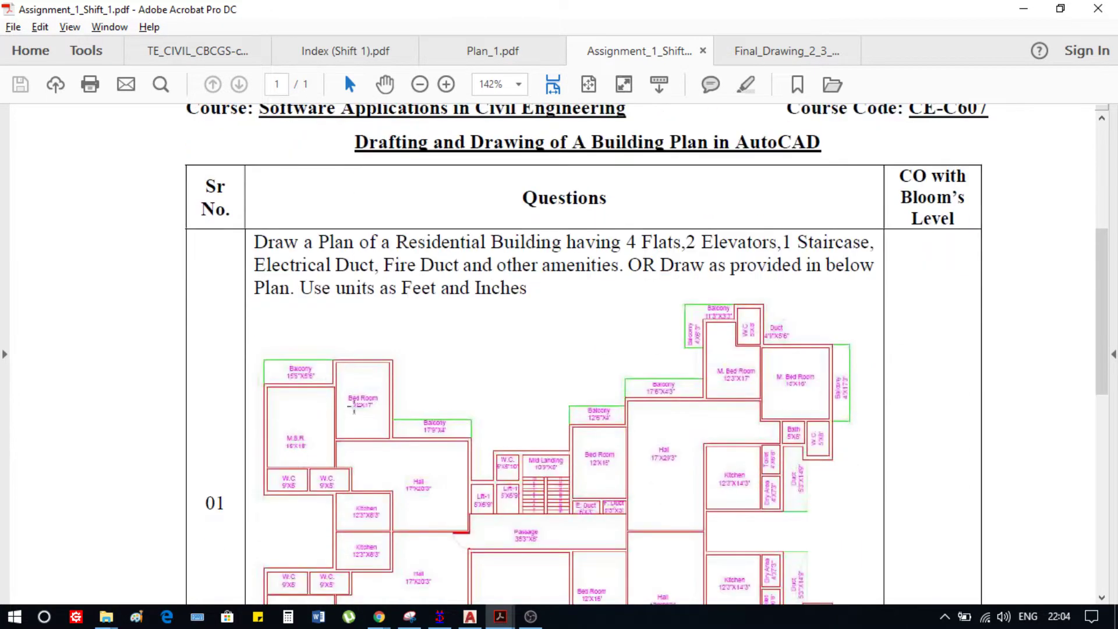
{"action": "scroll", "coordinate": [648, 370], "scroll_direction": "down", "scroll_amount": 3}
{"action": "scroll", "coordinate": [680, 430], "scroll_direction": "down", "scroll_amount": 3}
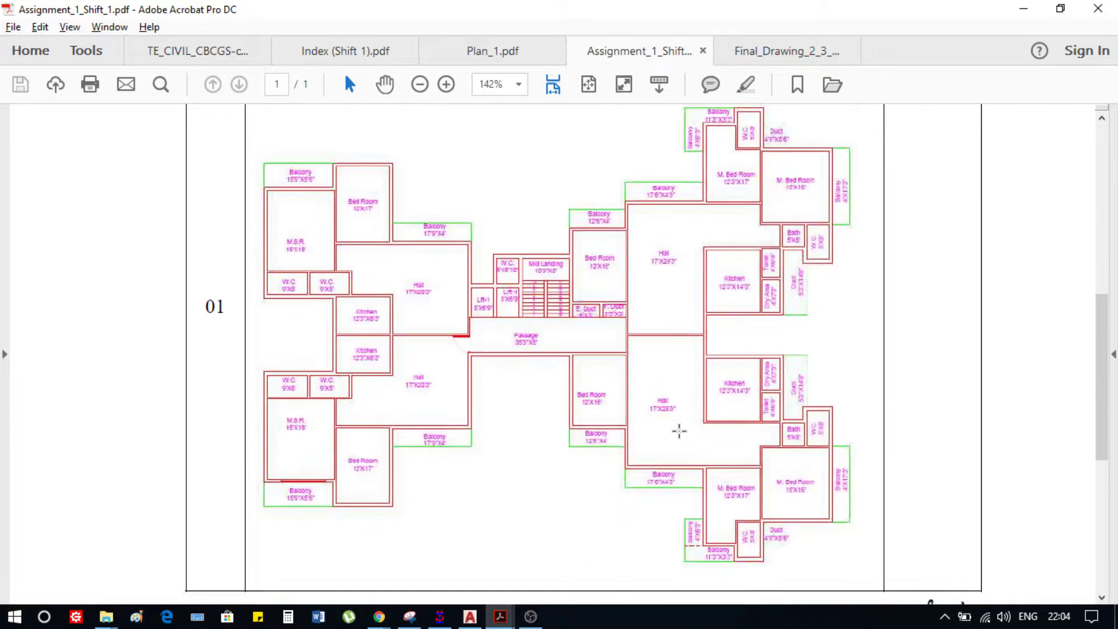
{"action": "scroll", "coordinate": [602, 431], "scroll_direction": "down", "scroll_amount": 2}
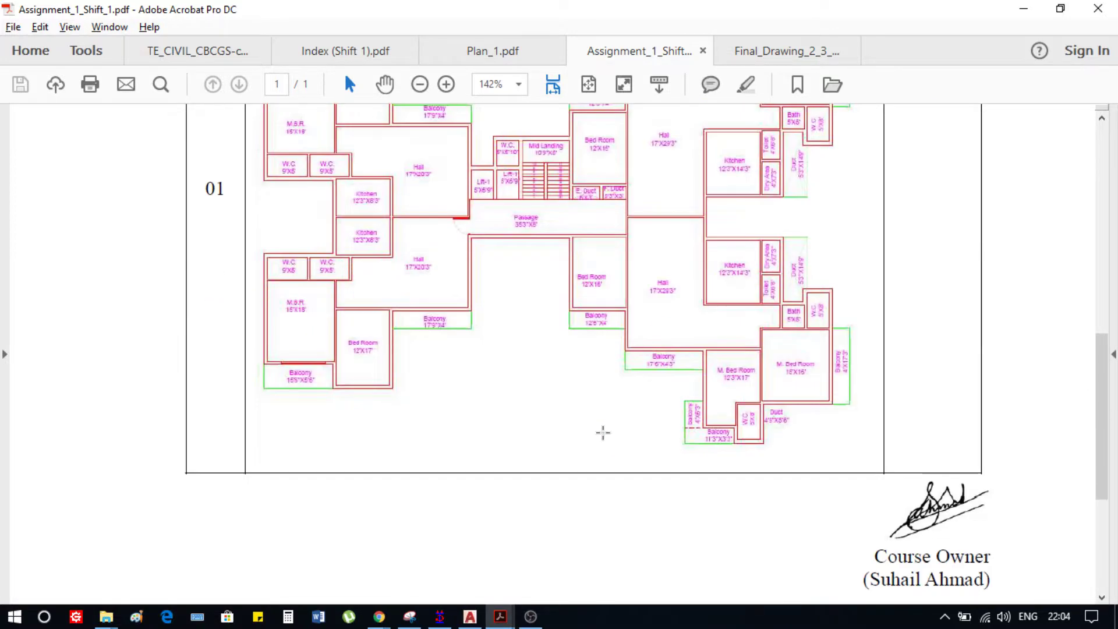
{"action": "scroll", "coordinate": [516, 455], "scroll_direction": "up", "scroll_amount": 2}
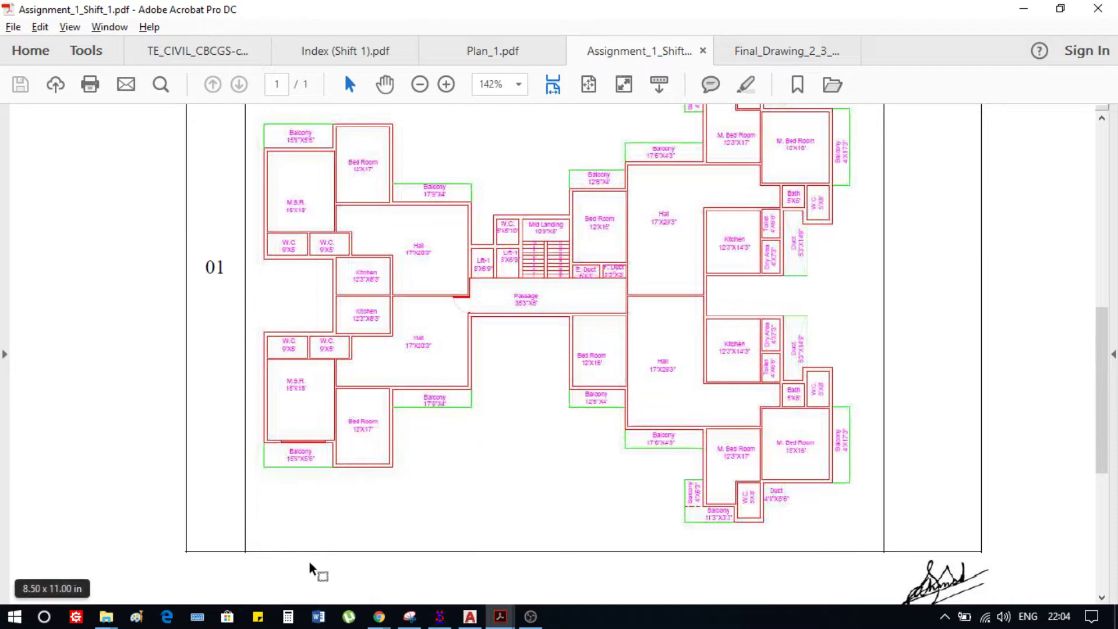
Switch to Final_Drawing_2_3_2019.pdf and examine the room and balcony dimensions of the flats on the plan's left side
{"action": "mouse_move", "coordinate": [499, 617]}
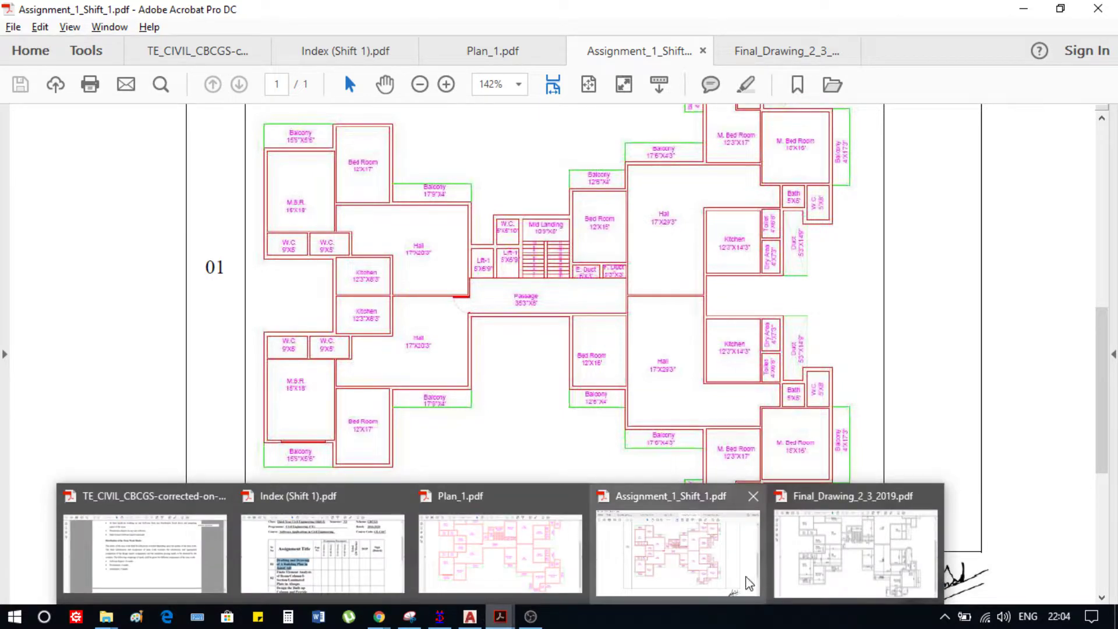
{"action": "left_click", "coordinate": [855, 553]}
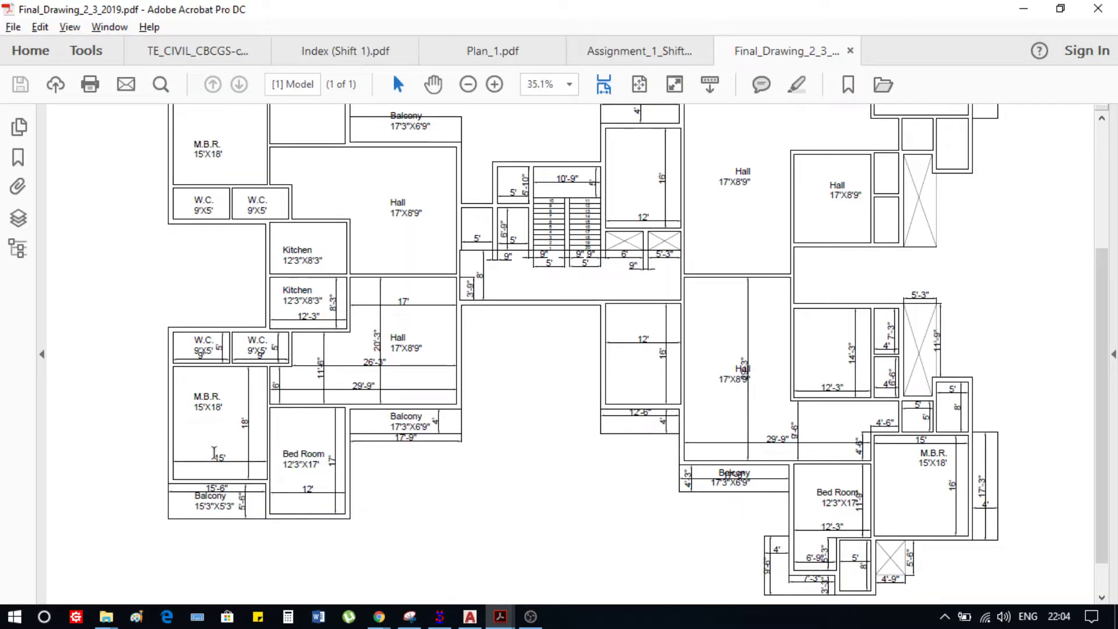
{"action": "scroll", "coordinate": [252, 418], "scroll_direction": "up", "scroll_amount": 2, "text": "ctrl"}
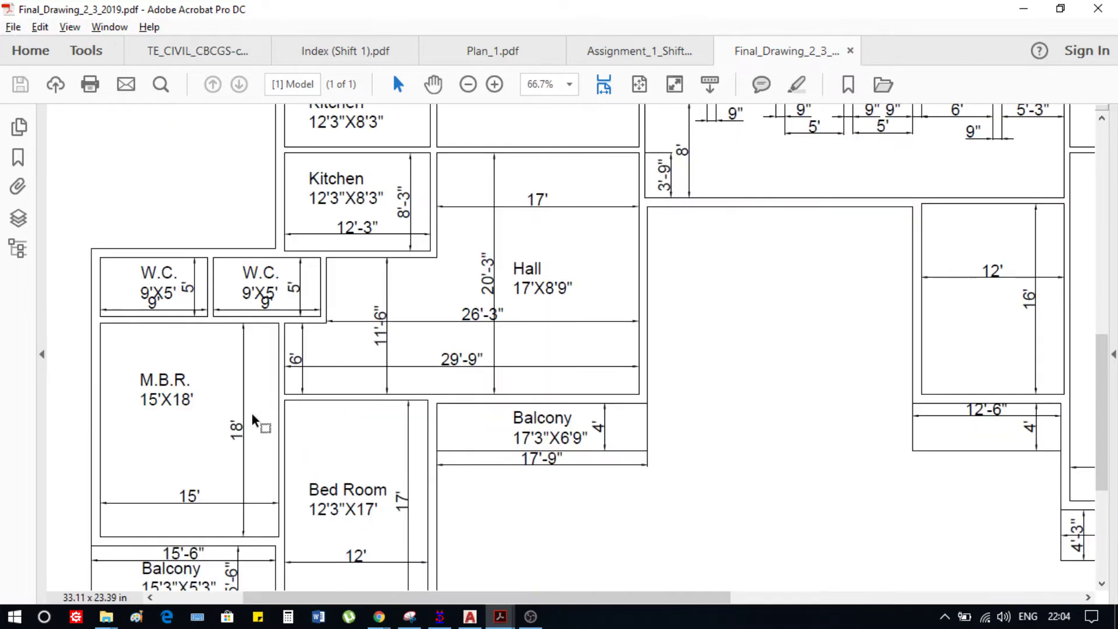
{"action": "scroll", "coordinate": [286, 370], "scroll_direction": "down", "scroll_amount": 2}
{"action": "scroll", "coordinate": [312, 335], "scroll_direction": "up", "scroll_amount": 10}
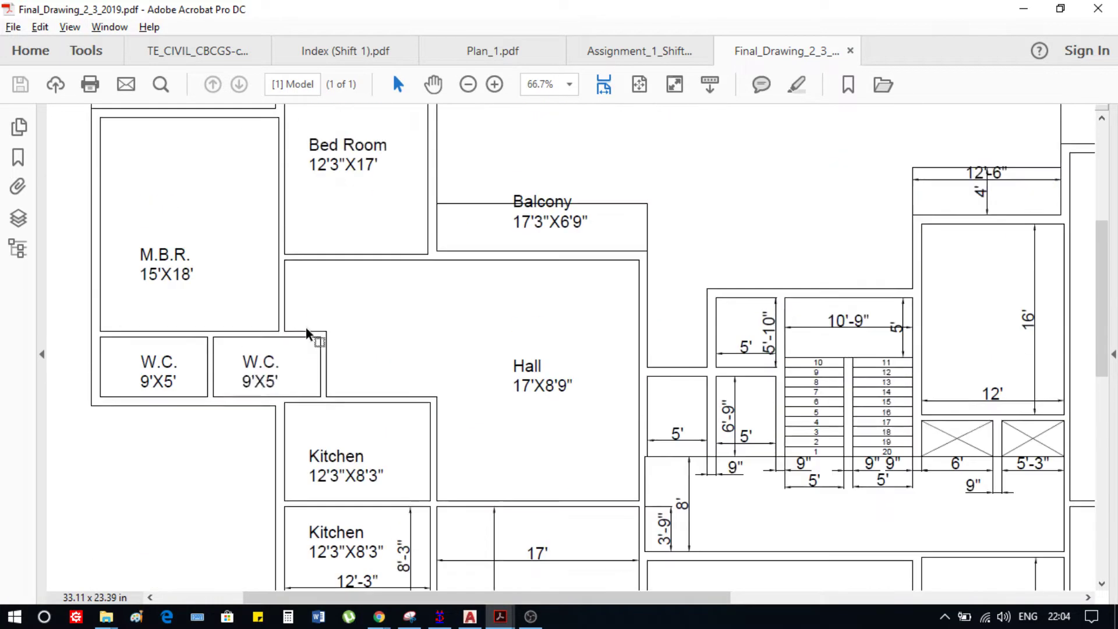
{"action": "scroll", "coordinate": [347, 351], "scroll_direction": "down", "scroll_amount": 3}
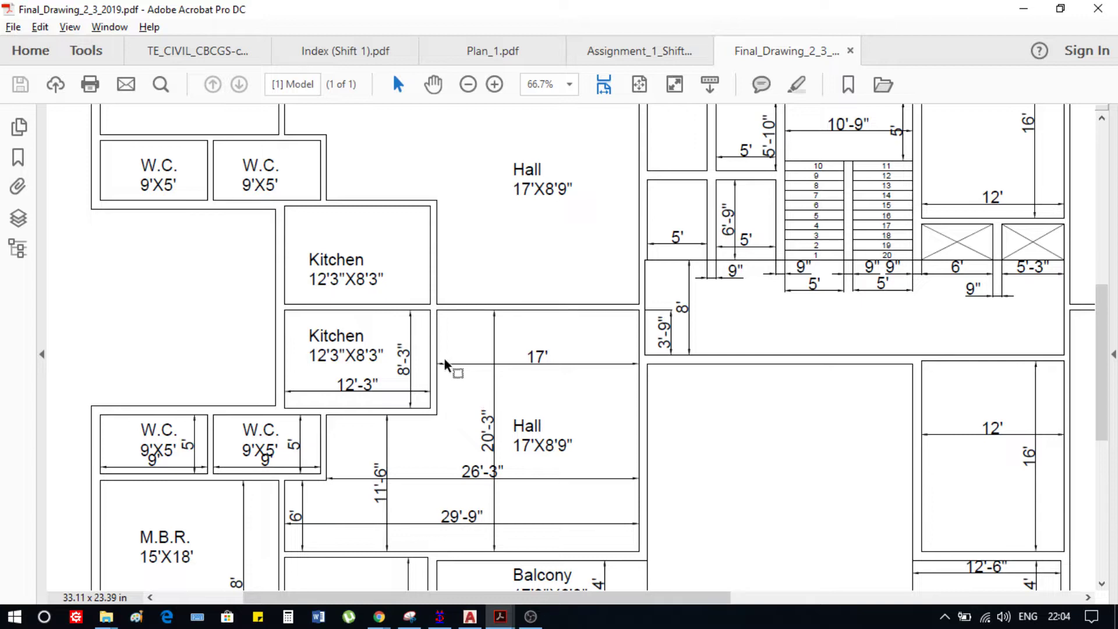
{"action": "scroll", "coordinate": [460, 349], "scroll_direction": "down", "scroll_amount": 4}
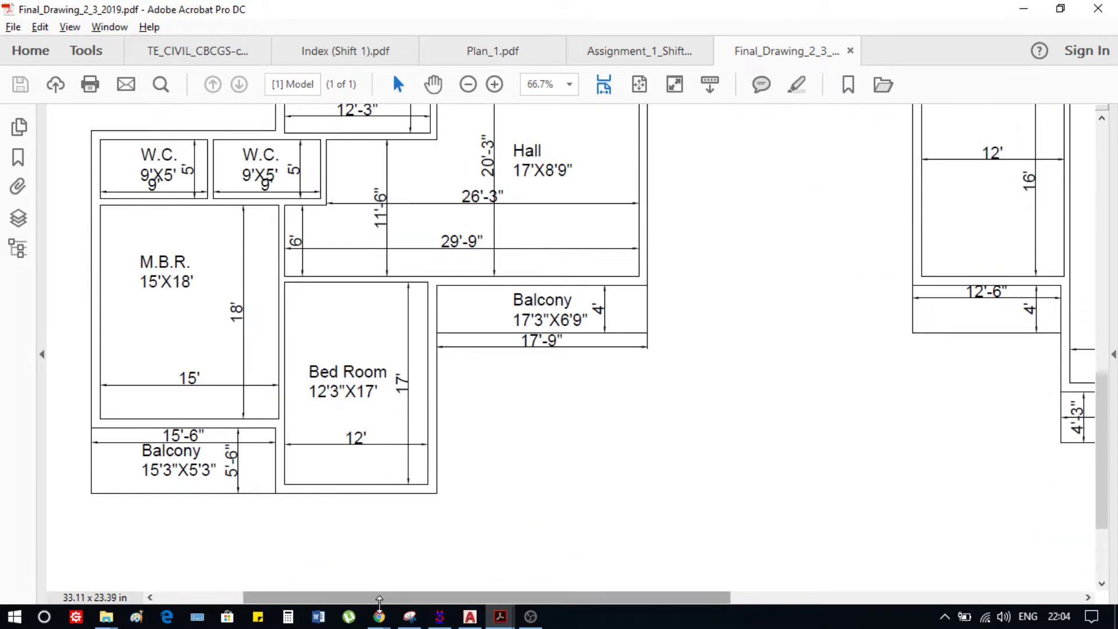
Switch to the Software folder in File Explorer and open the Assignment_1_Plan drawing from its Assignments subfolder in AutoCAD
{"action": "mouse_move", "coordinate": [124, 619]}
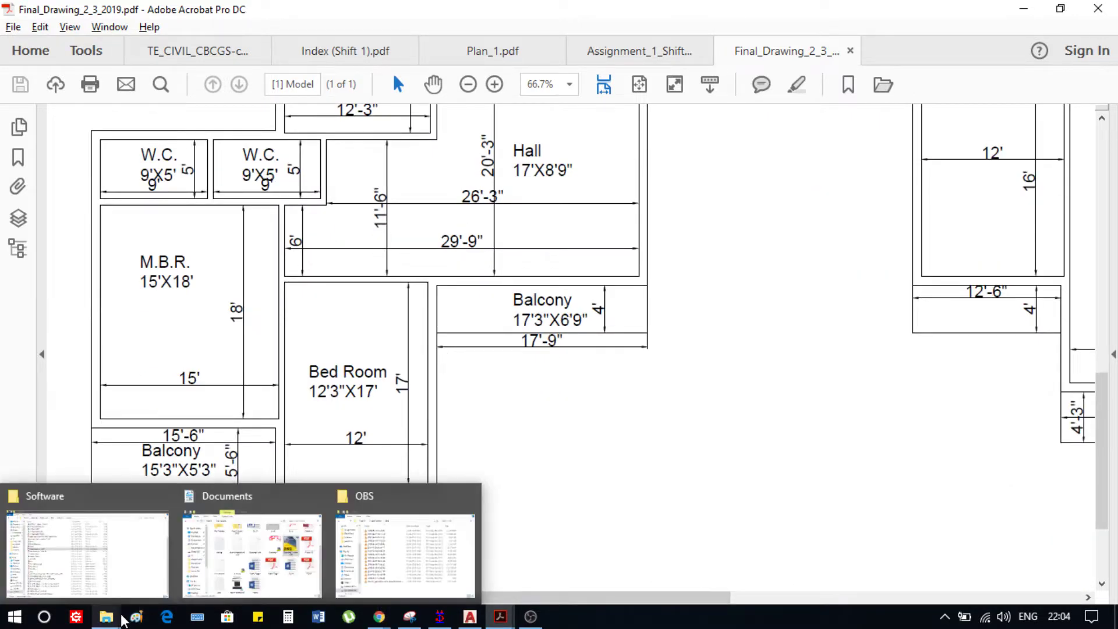
{"action": "left_click", "coordinate": [112, 585]}
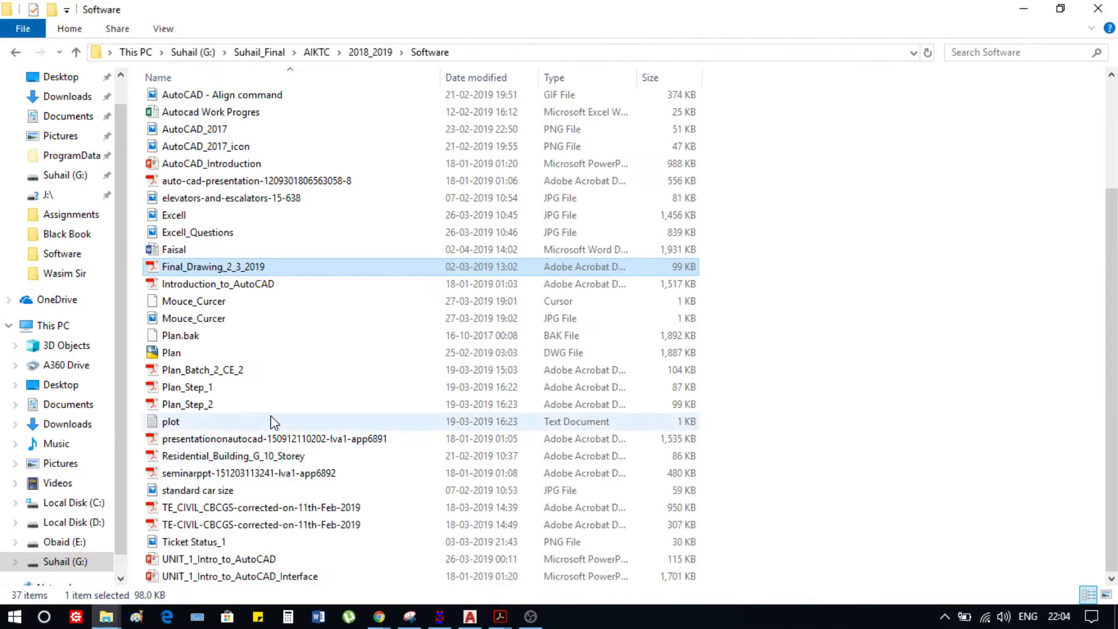
{"action": "scroll", "coordinate": [230, 367], "scroll_direction": "up", "scroll_amount": 3}
{"action": "double_click", "coordinate": [229, 103]}
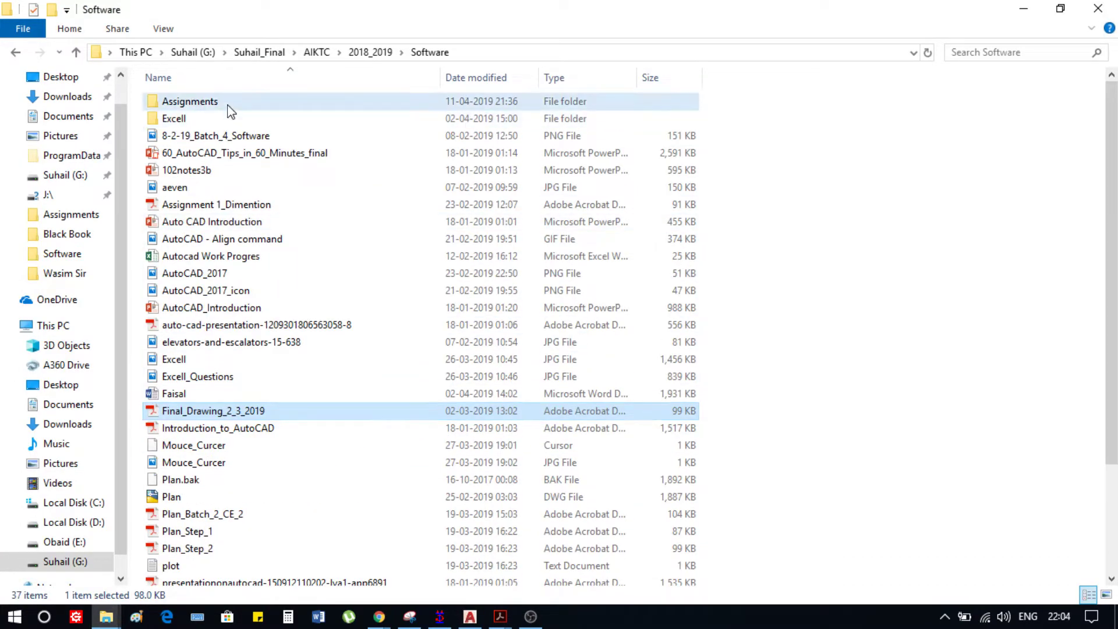
{"action": "left_click", "coordinate": [222, 103]}
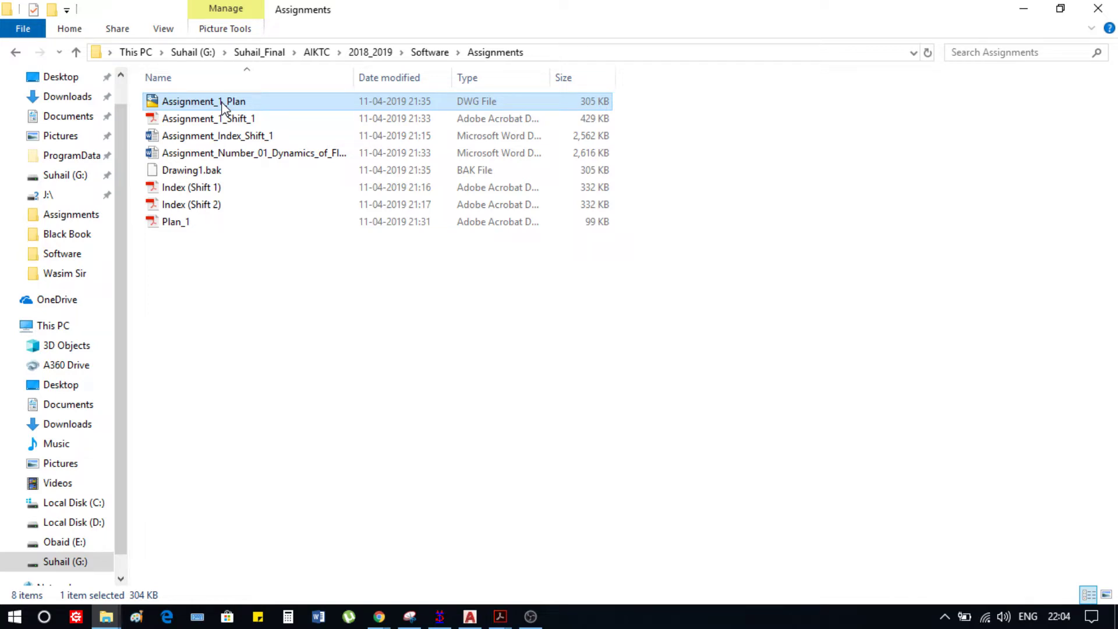
{"action": "double_click", "coordinate": [221, 102]}
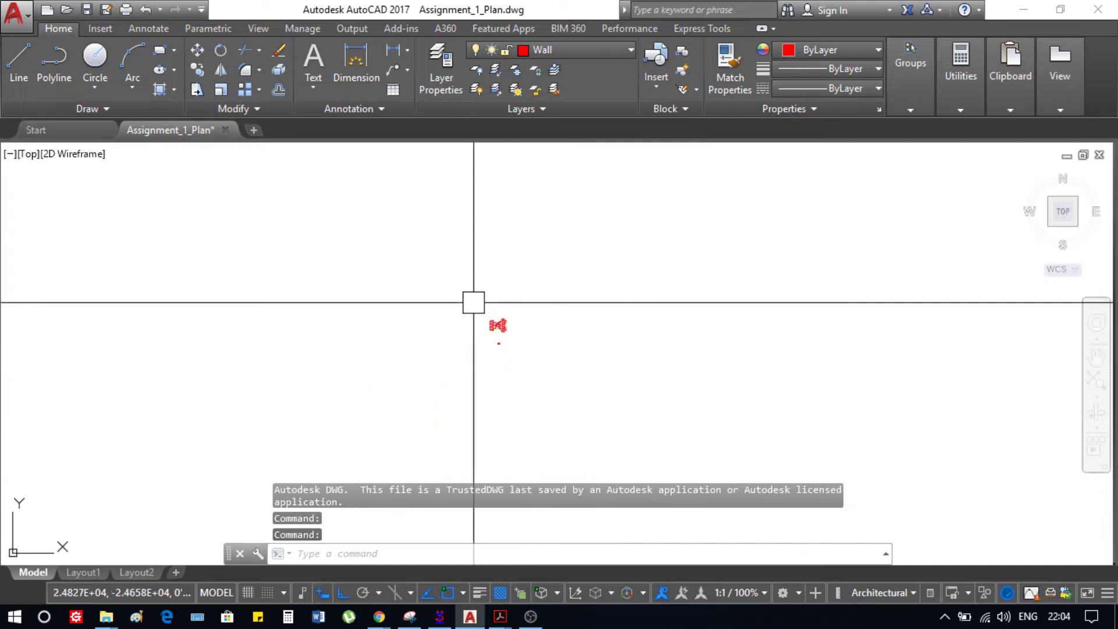
Confirm the drawing units with Architectural length type, 0'-0 1/16" precision and inches as the insertion scale
{"action": "scroll", "coordinate": [594, 344], "scroll_direction": "up", "scroll_amount": 5}
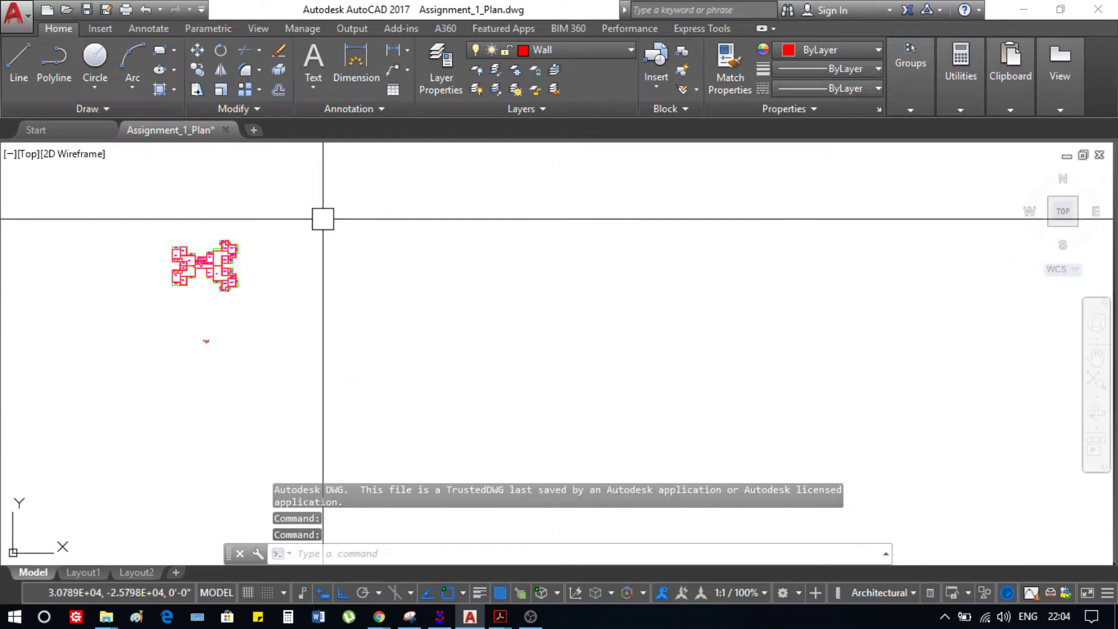
{"action": "scroll", "coordinate": [315, 214], "scroll_direction": "up", "scroll_amount": 4}
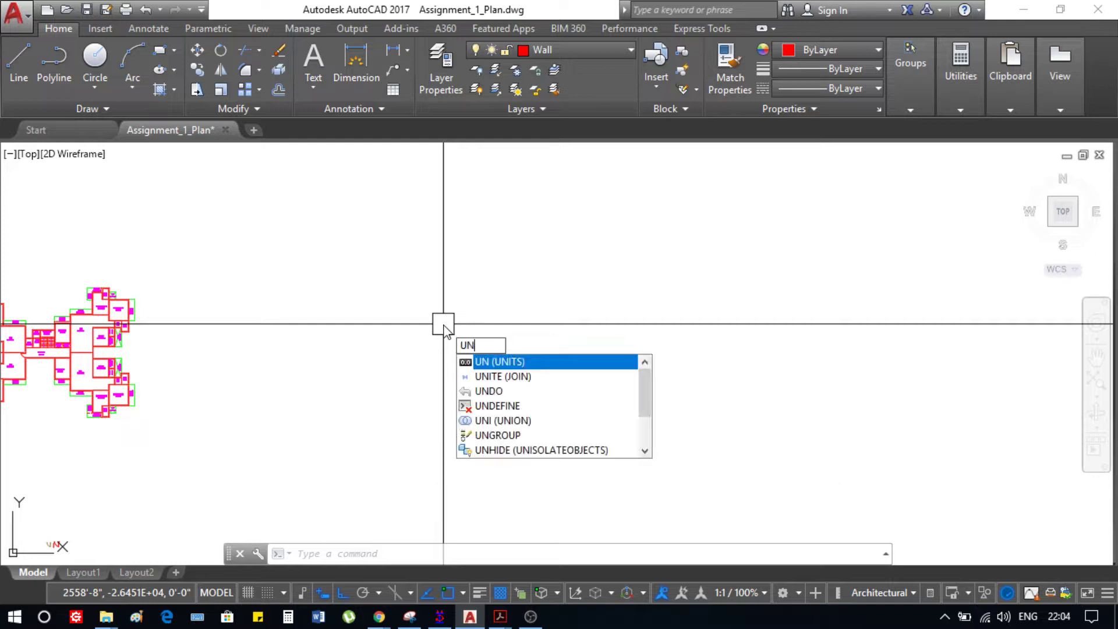
{"action": "key", "text": "Return"}
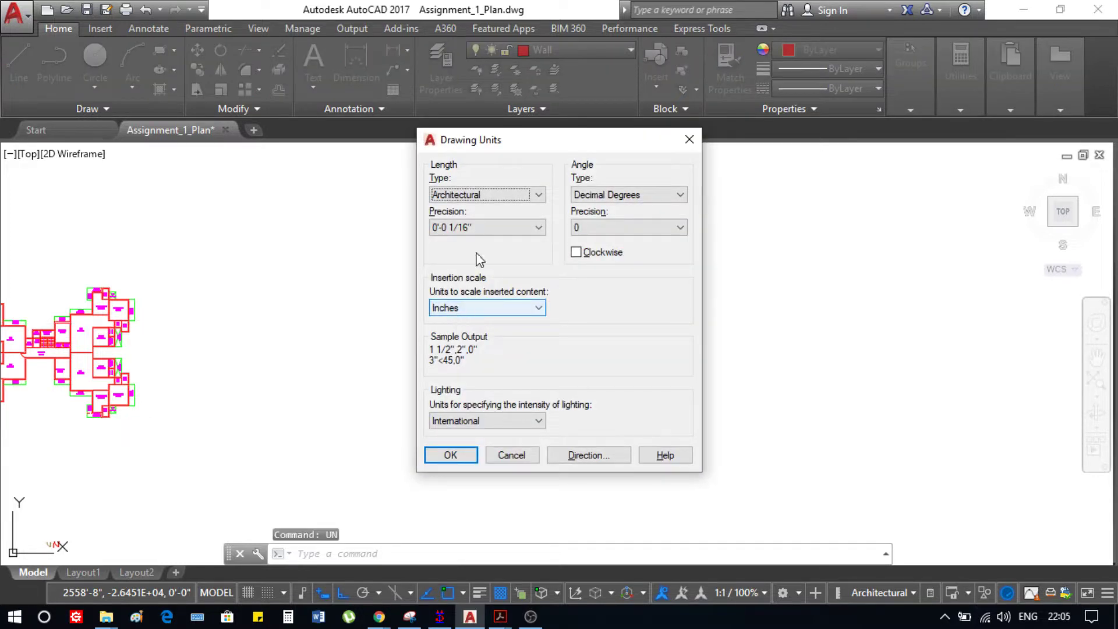
{"action": "left_click", "coordinate": [489, 202]}
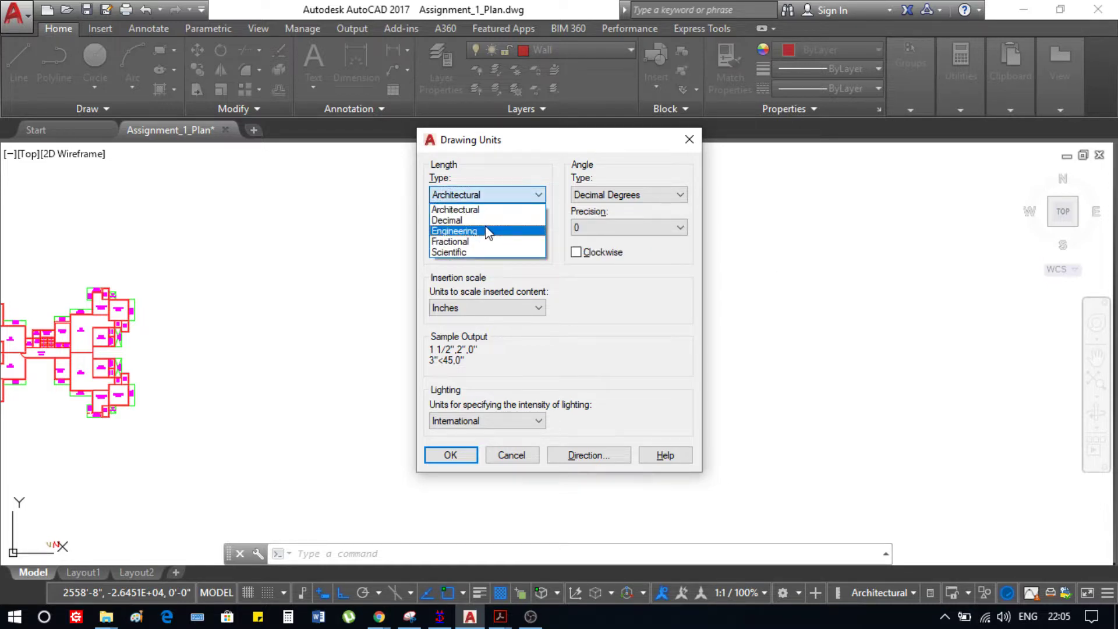
{"action": "left_click", "coordinate": [491, 199]}
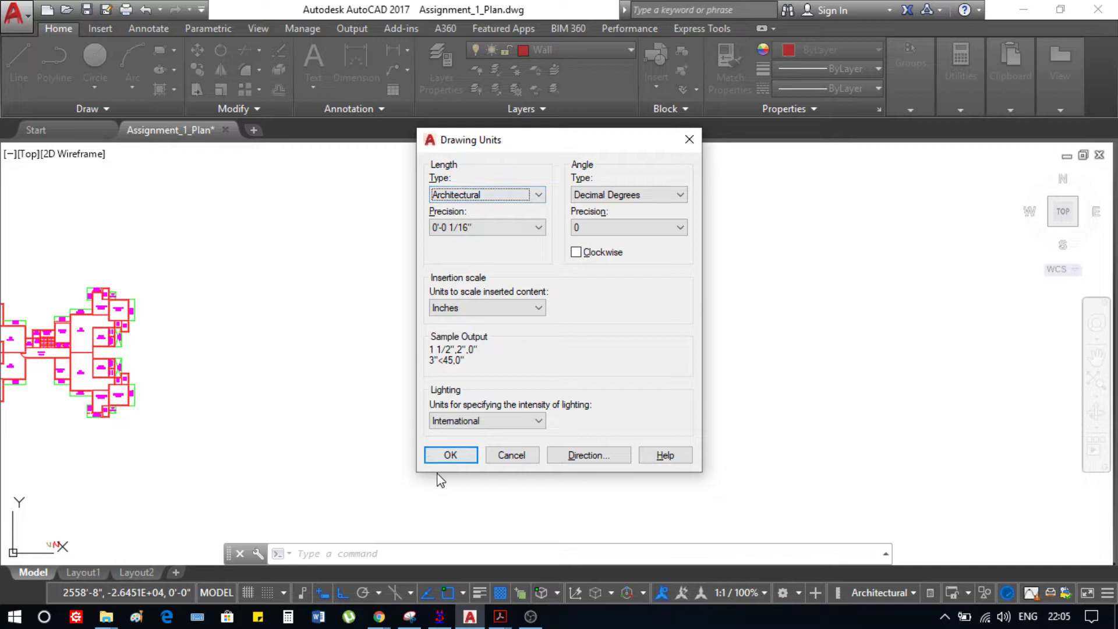
{"action": "left_click", "coordinate": [449, 455]}
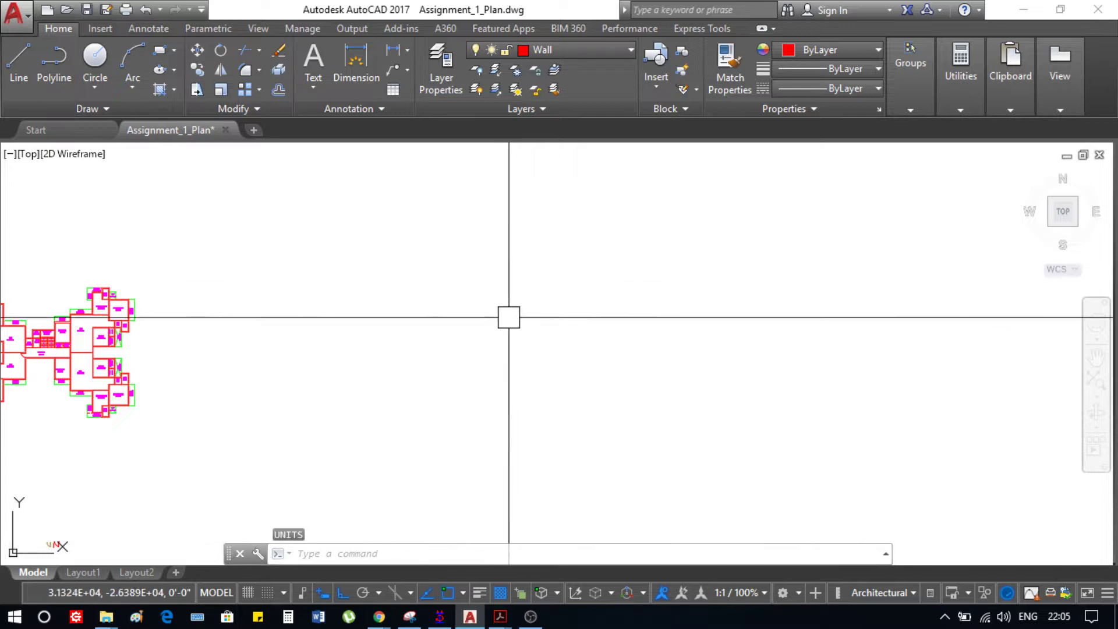
Check the lower-left master bedroom and balcony in Final_Drawing_2_3_2019.pdf and draw a long vertical wall line beside the existing plan in AutoCAD
{"action": "mouse_move", "coordinate": [500, 616]}
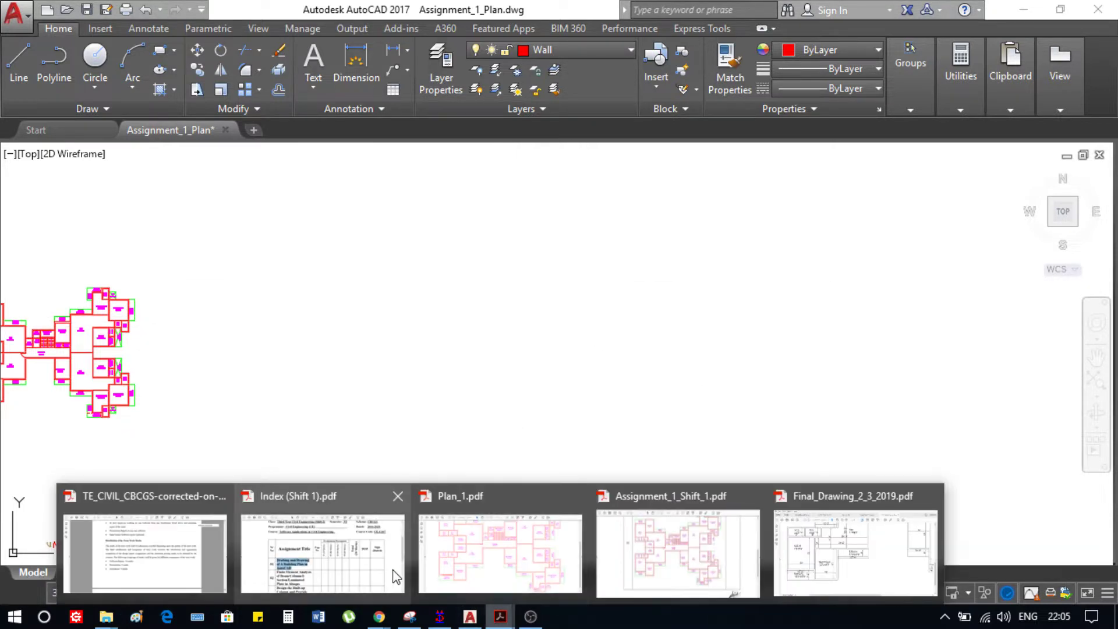
{"action": "left_click", "coordinate": [812, 553]}
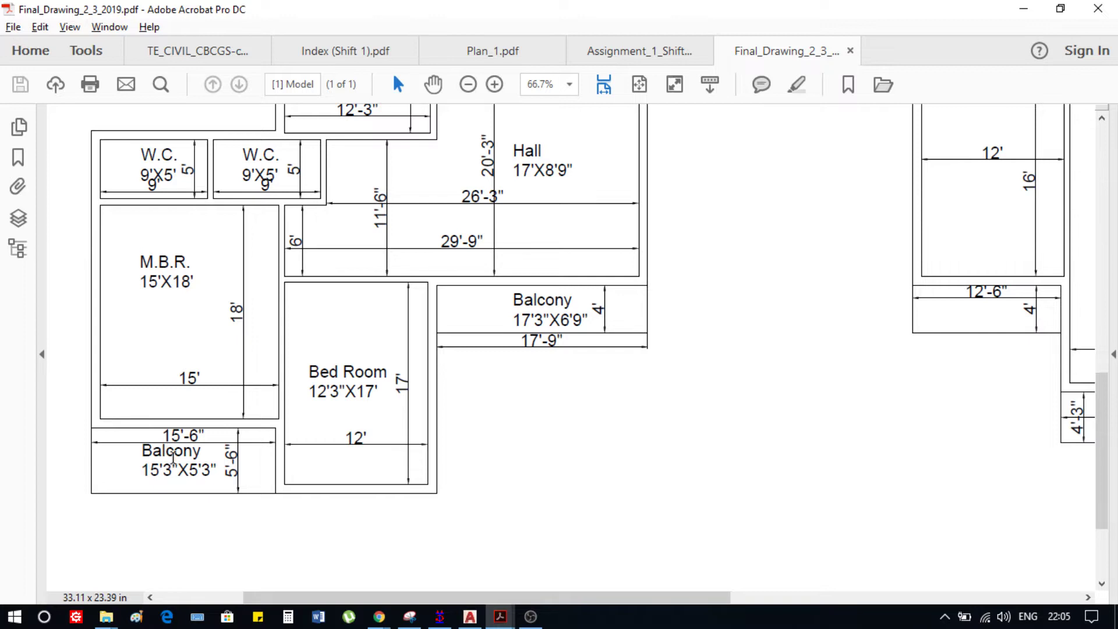
{"action": "key", "text": "alt+Tab"}
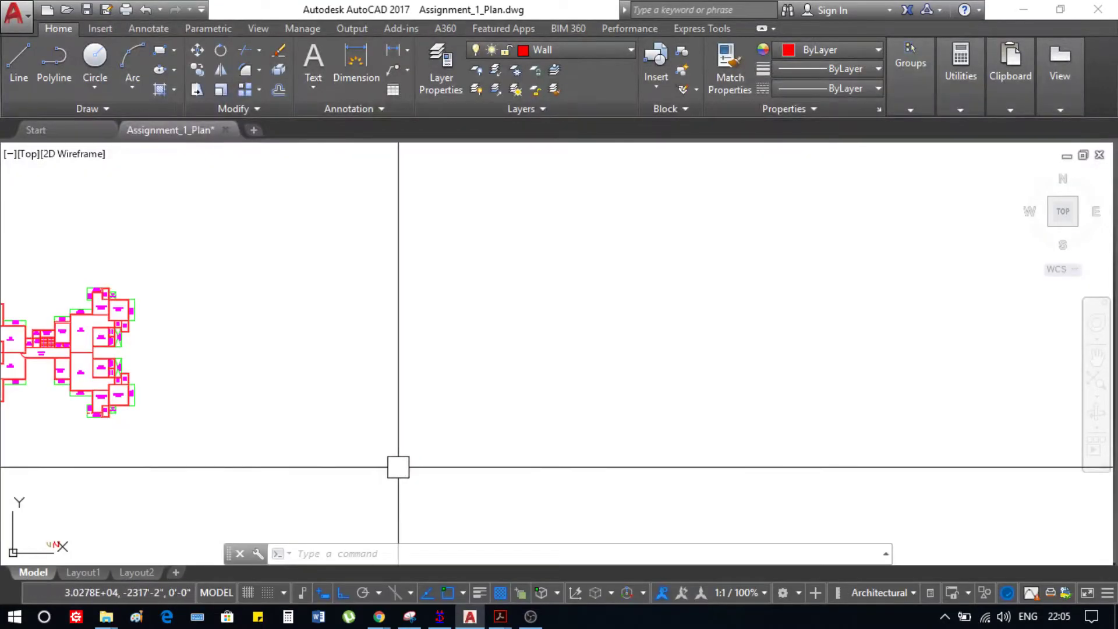
{"action": "key", "text": "Return"}
{"action": "left_click", "coordinate": [407, 476]}
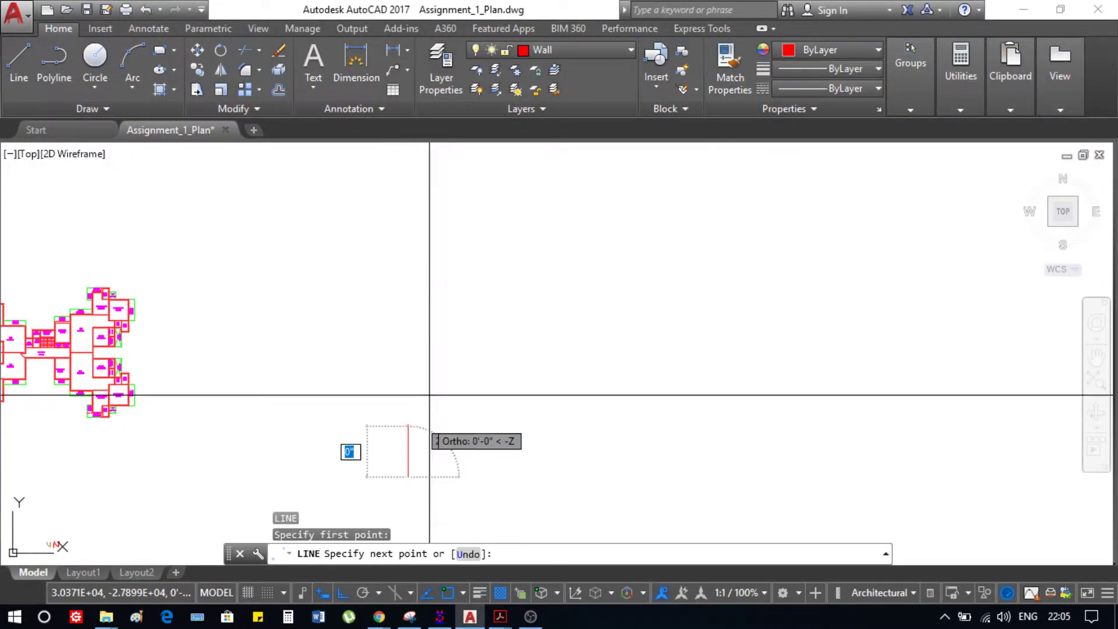
{"action": "left_click", "coordinate": [419, 208]}
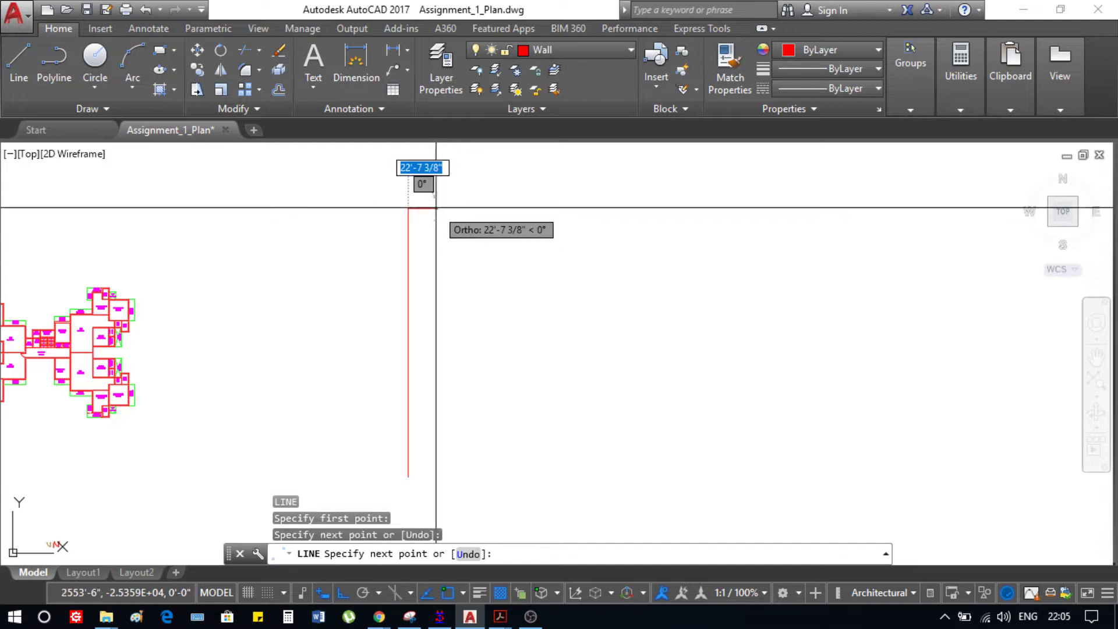
{"action": "key", "text": "Escape"}
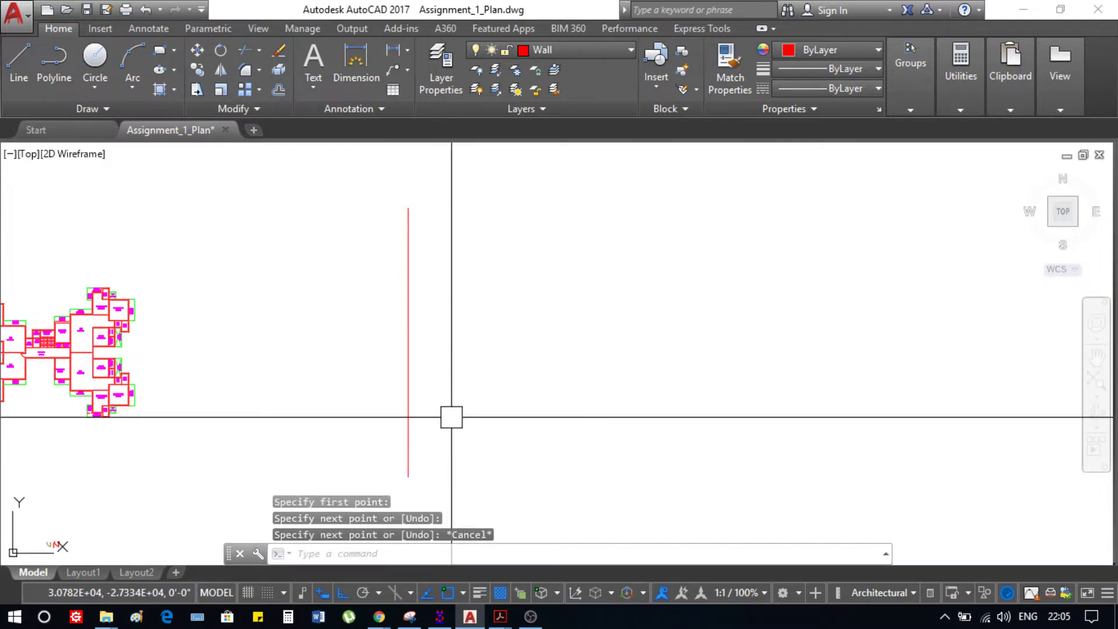
Check the master bedroom's outer wall in the reference PDF and copy the vertical wall line 9" to the right in AutoCAD
{"action": "key", "text": "alt+Tab"}
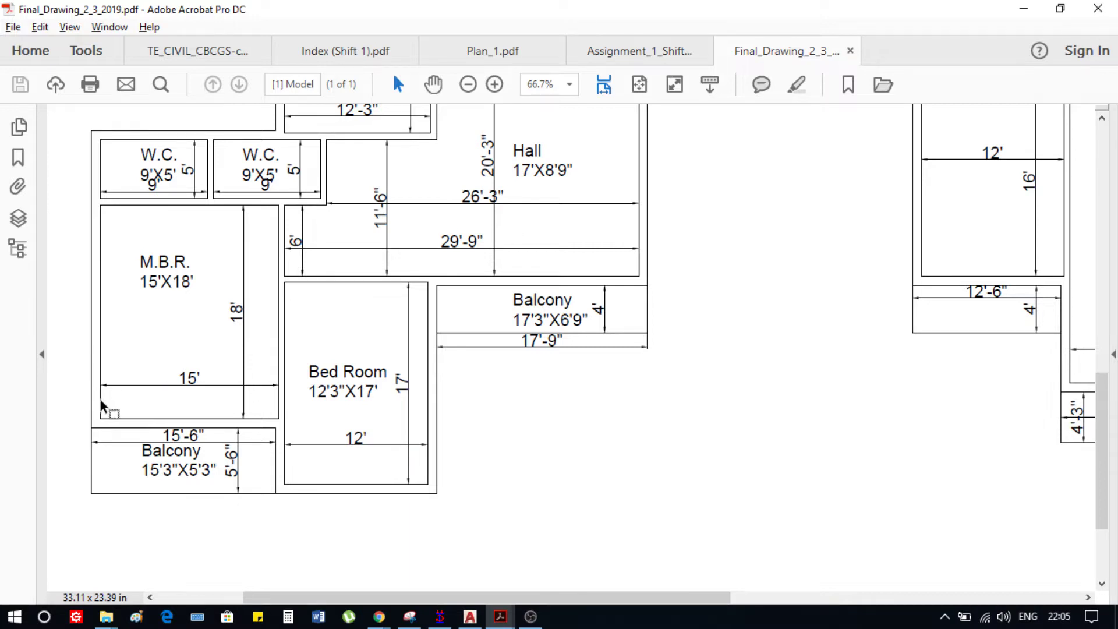
{"action": "key", "text": "alt+Tab"}
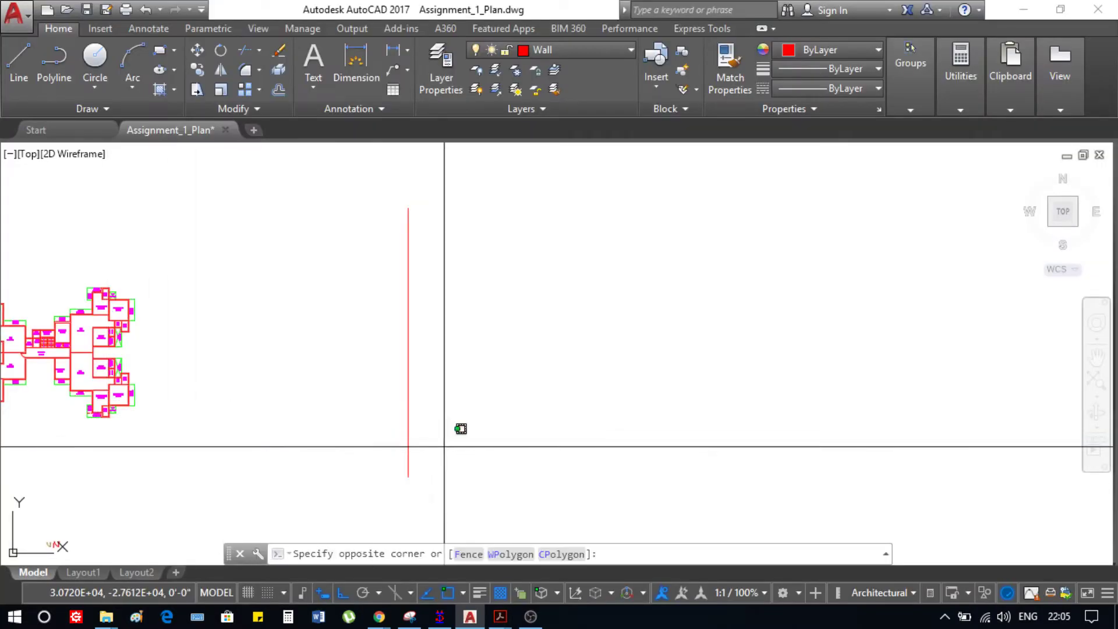
{"action": "left_click", "coordinate": [362, 404]}
{"action": "type", "text": "c"}
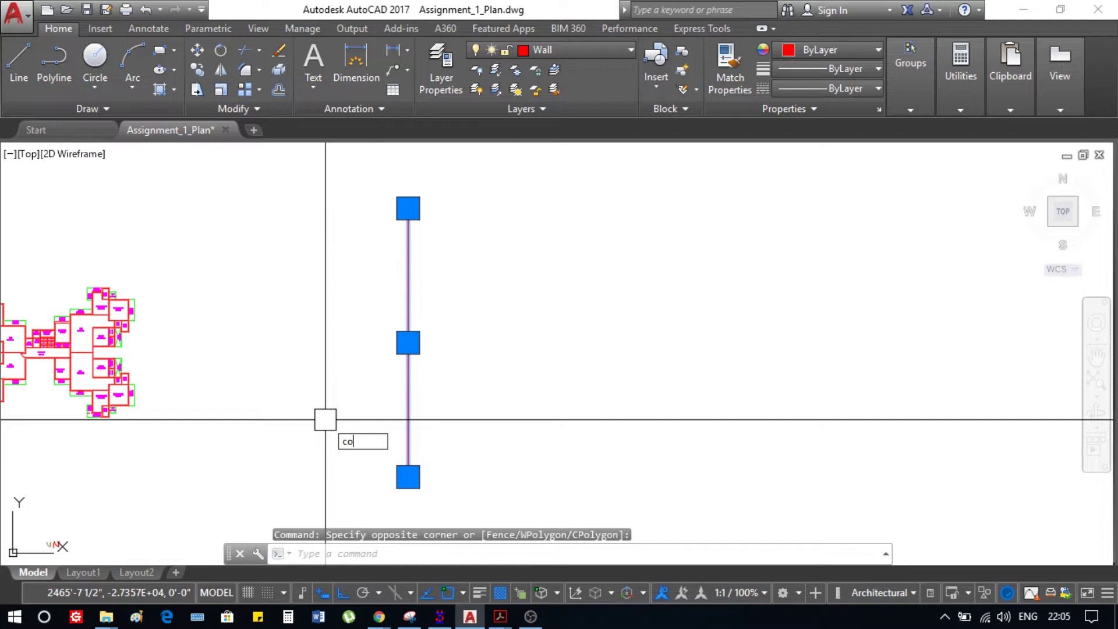
{"action": "type", "text": "o"}
{"action": "key", "text": "Return"}
{"action": "left_click", "coordinate": [408, 477]}
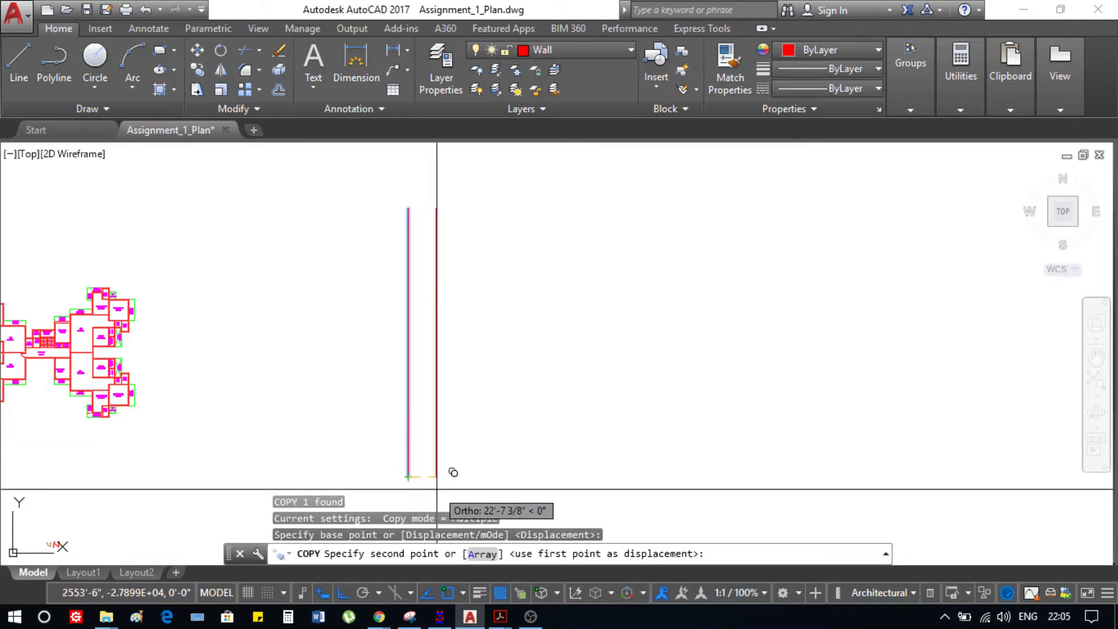
{"action": "type", "text": "9"}
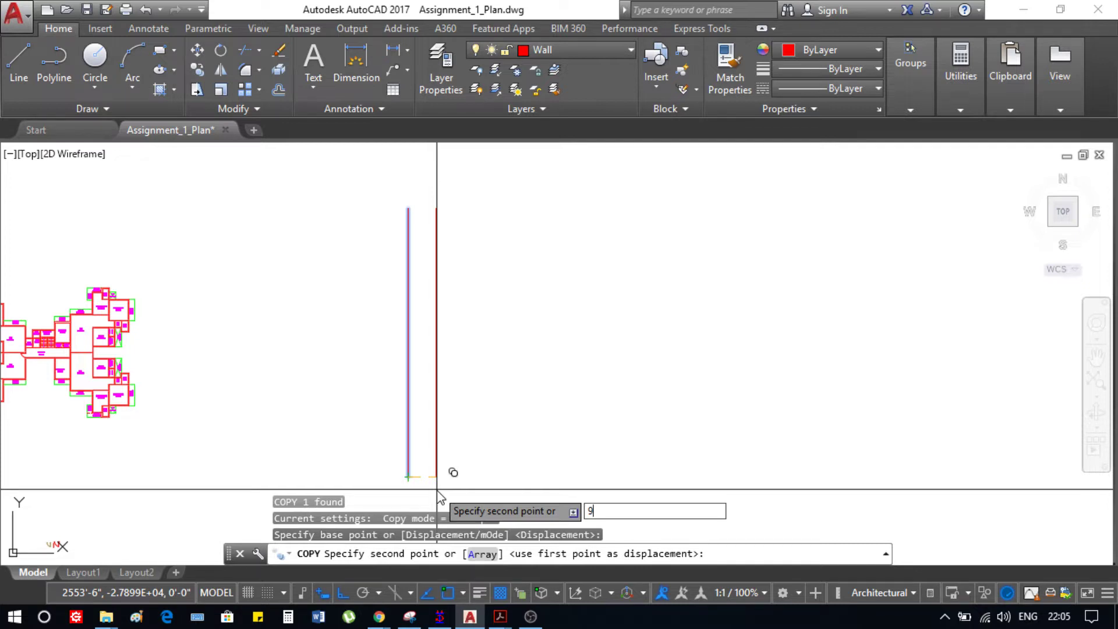
{"action": "type", "text": "\""}
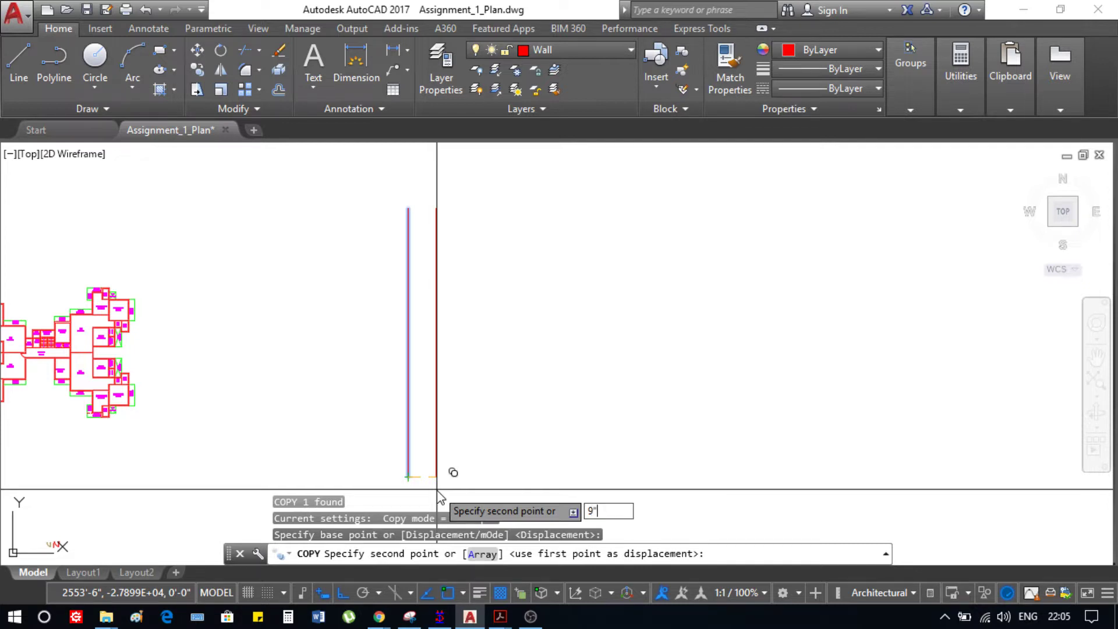
{"action": "key", "text": "Return"}
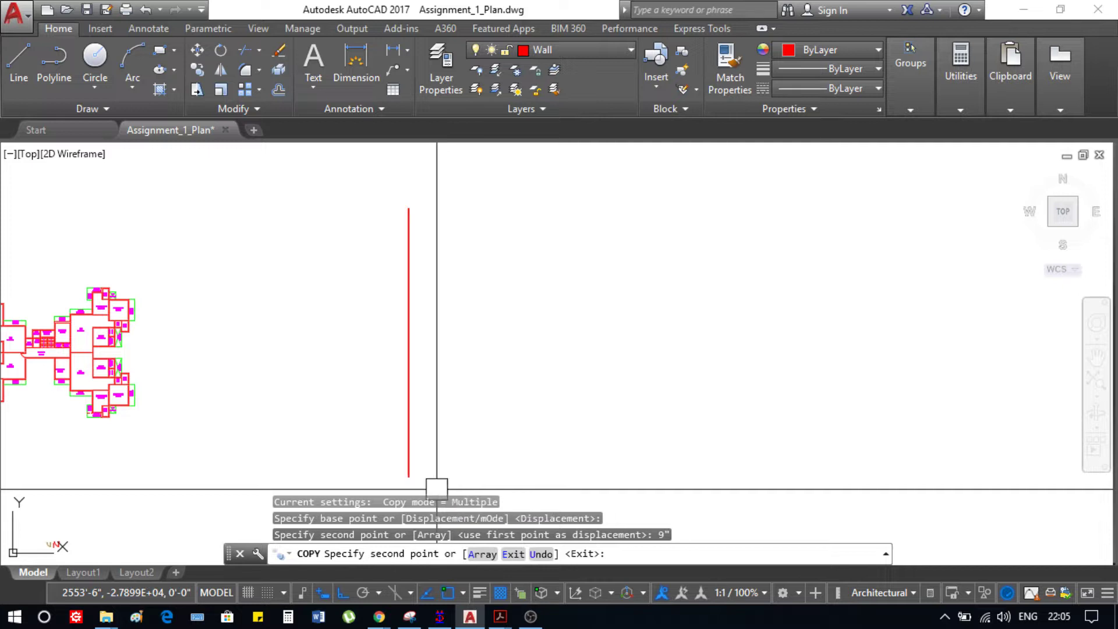
{"action": "key", "text": "Escape"}
{"action": "scroll", "coordinate": [396, 481], "scroll_direction": "up", "scroll_amount": 3}
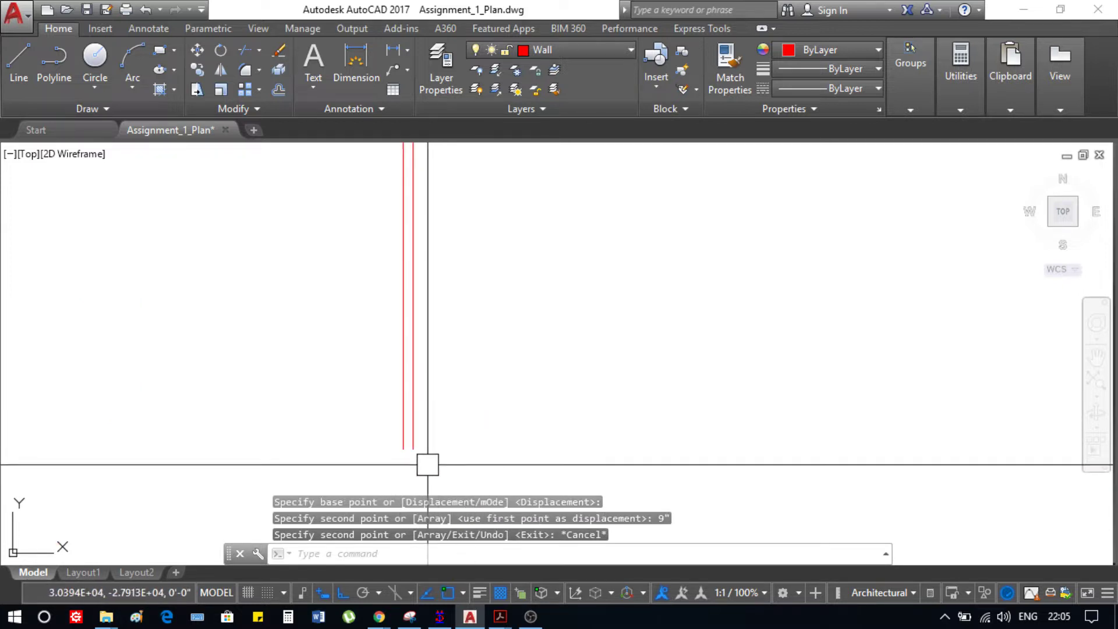
Check the master bedroom's width in the reference PDF and copy the inner vertical wall line 15' to the right in AutoCAD
{"action": "key", "text": "alt+Tab"}
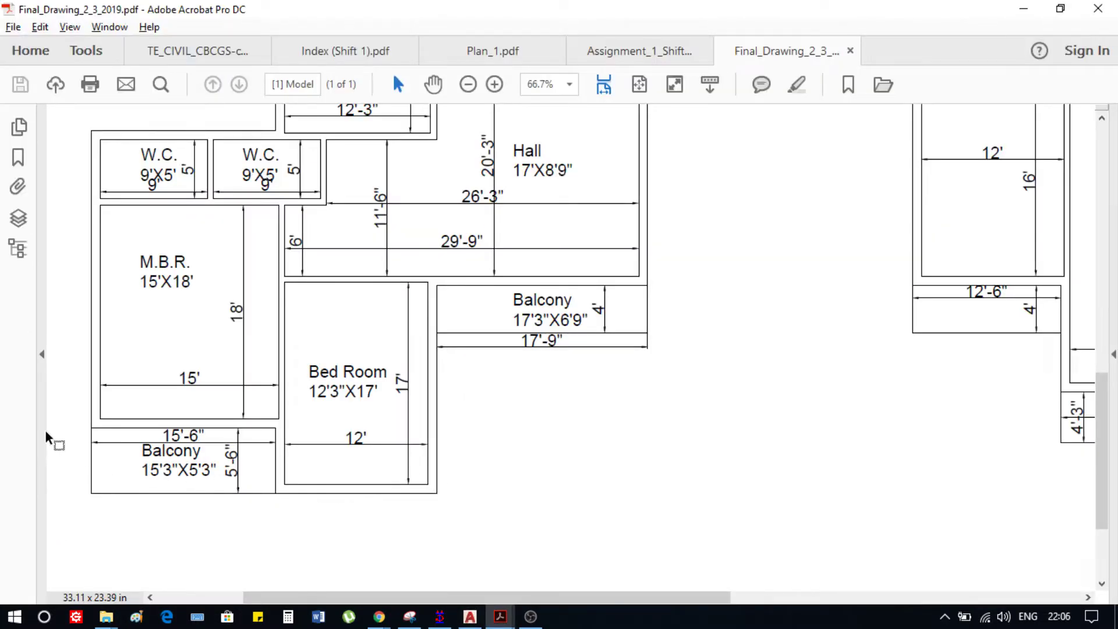
{"action": "key", "text": "alt+Tab"}
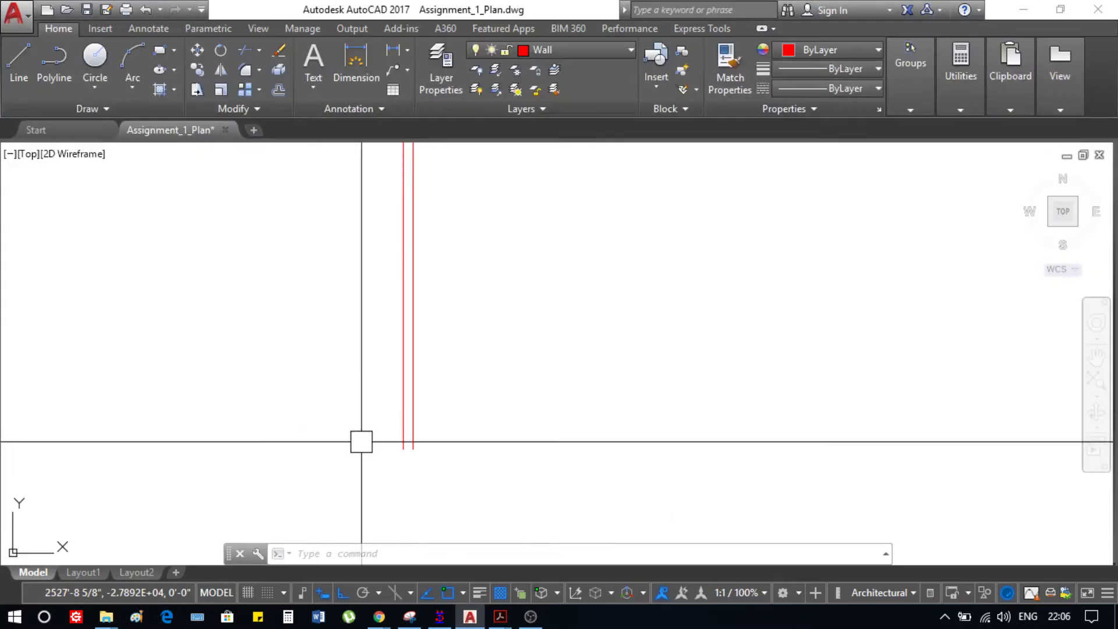
{"action": "left_click", "coordinate": [446, 472]}
{"action": "left_click", "coordinate": [410, 443]}
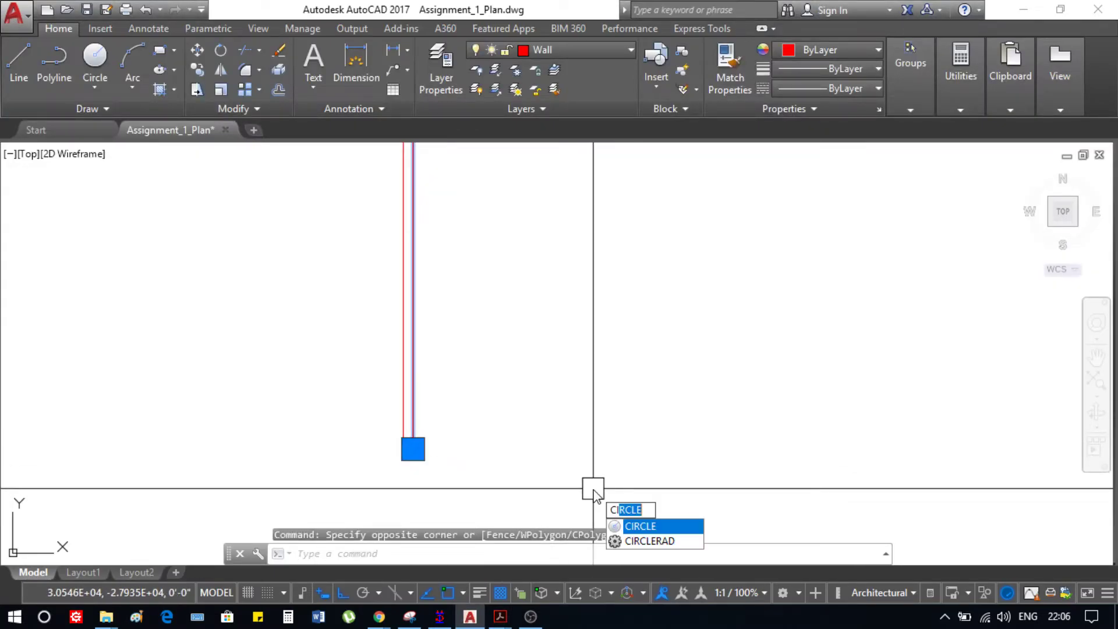
{"action": "key", "text": "BackSpace"}
{"action": "key", "text": "BackSpace"}
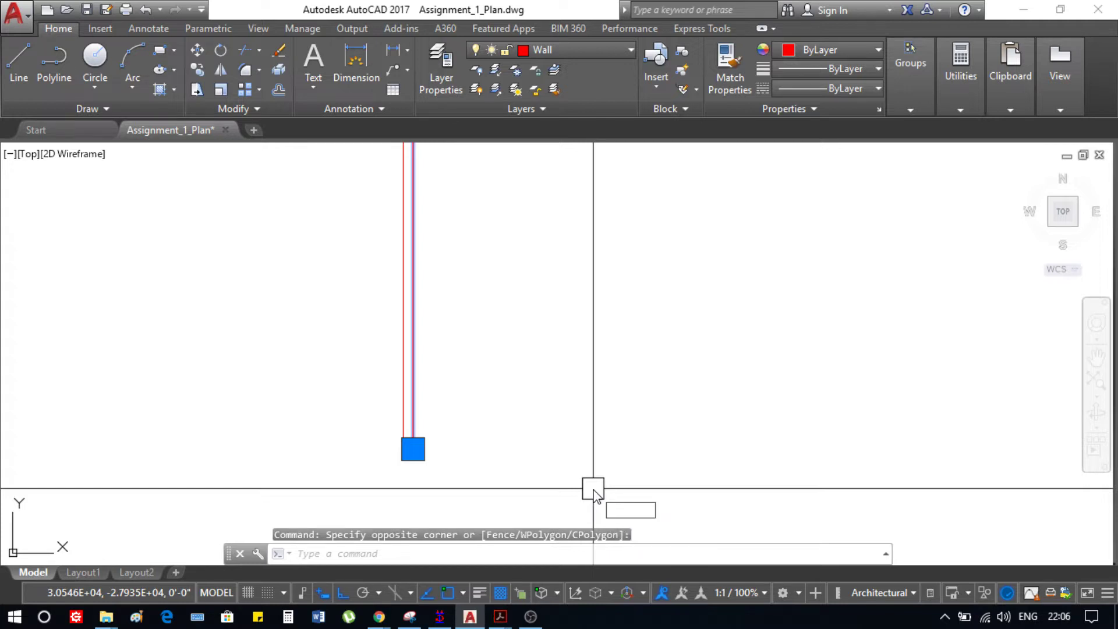
{"action": "type", "text": "co"}
{"action": "key", "text": "Return"}
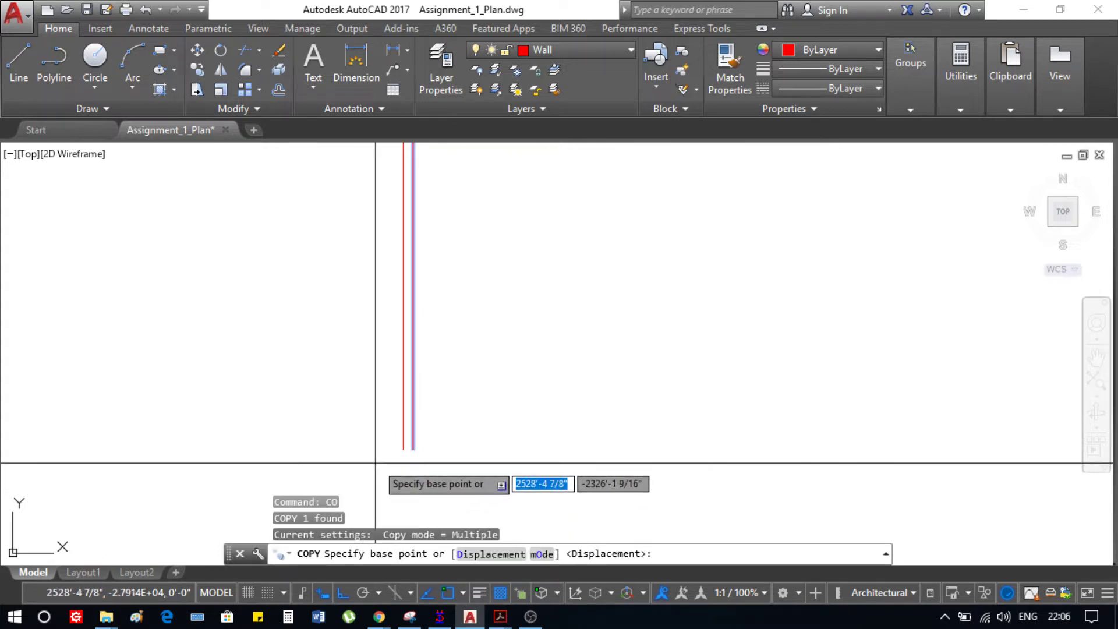
{"action": "left_click", "coordinate": [412, 449]}
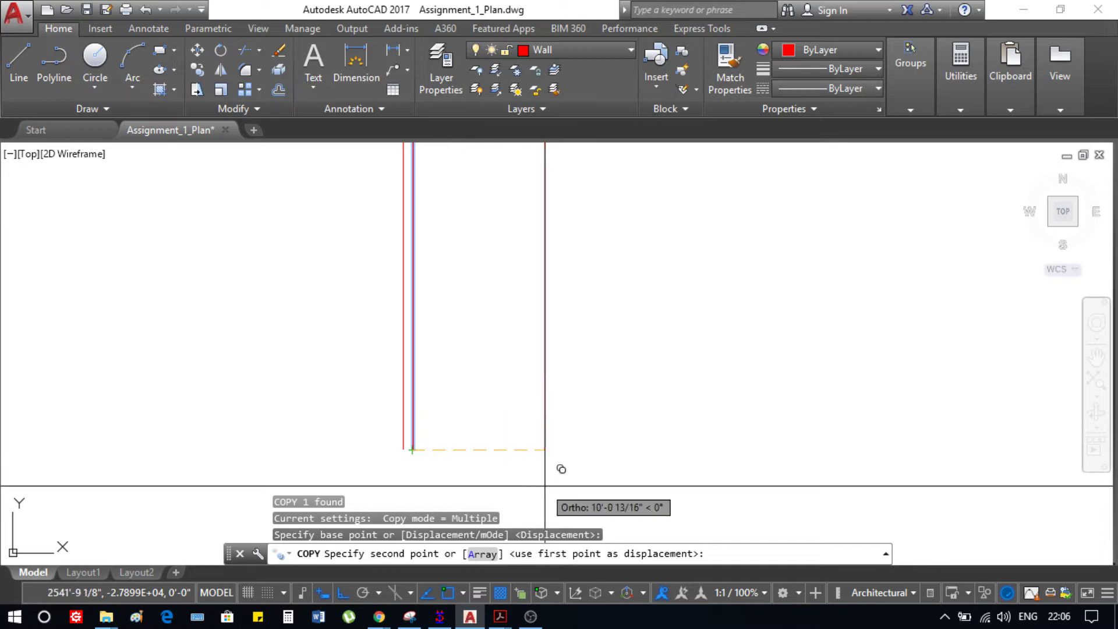
{"action": "type", "text": "15"}
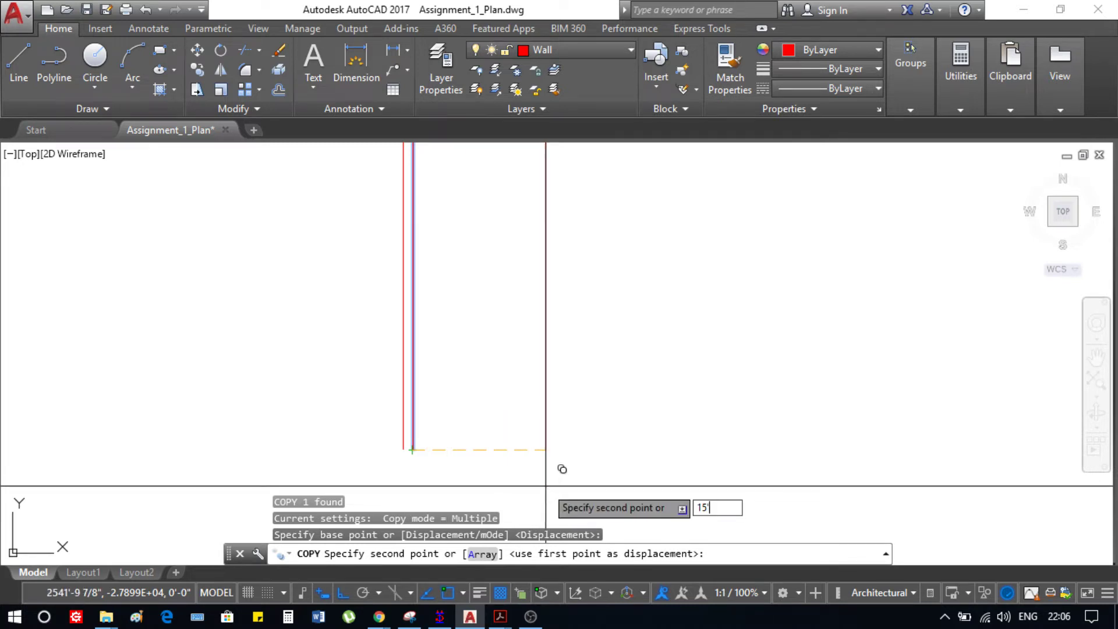
{"action": "type", "text": "'"}
{"action": "key", "text": "Return"}
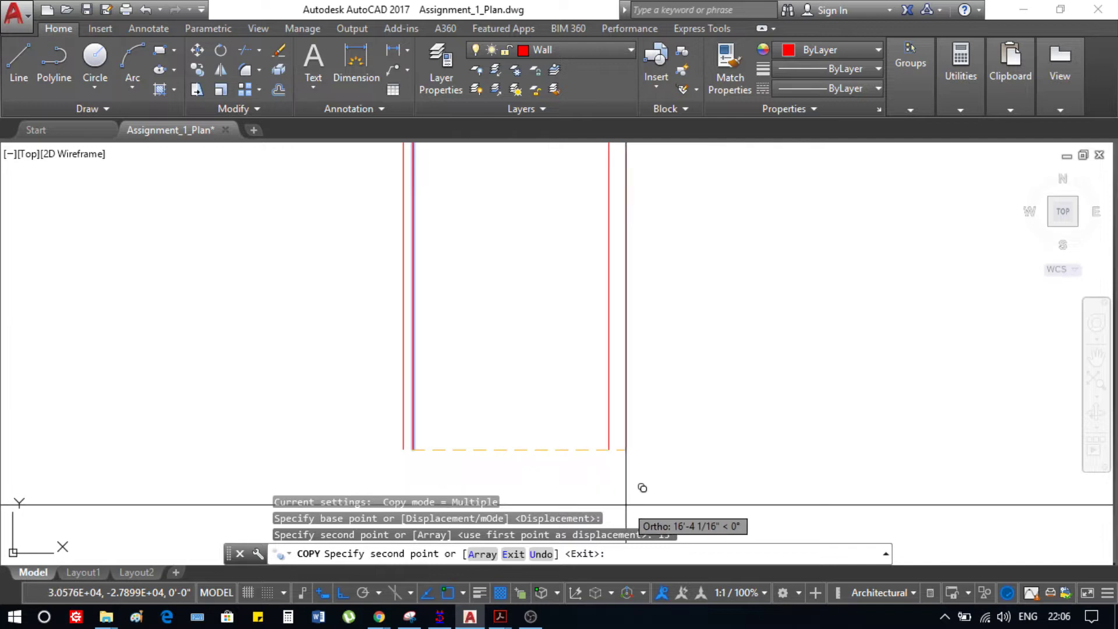
Check the master bedroom's right partition in the reference PDF and place a second copy of the inner vertical line at 15'6" in AutoCAD
{"action": "key", "text": "alt+Tab"}
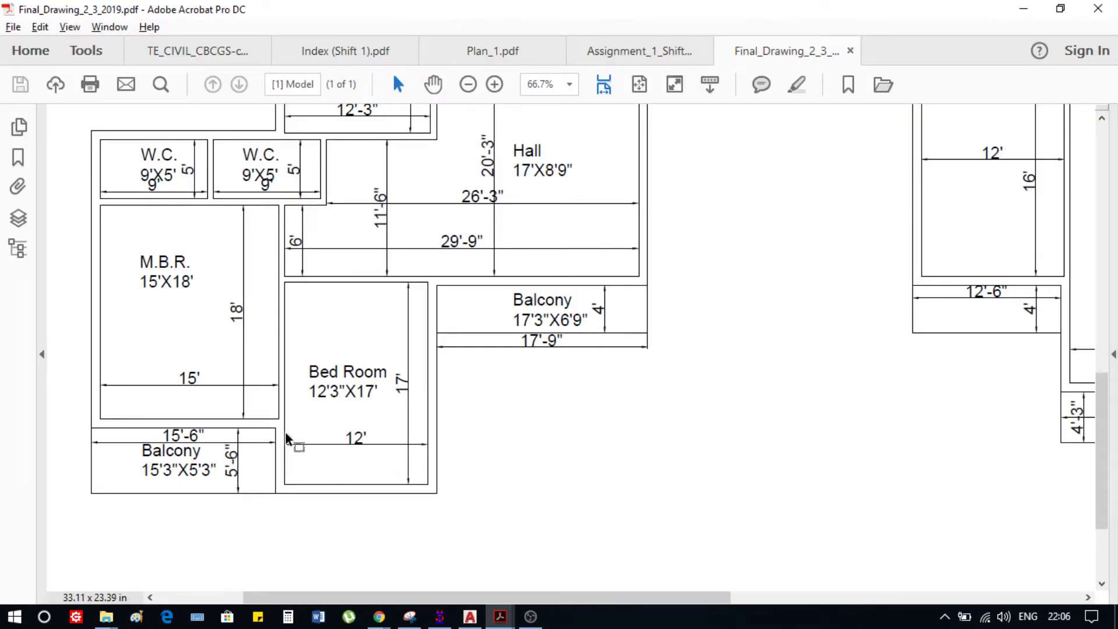
{"action": "key", "text": "alt+Tab"}
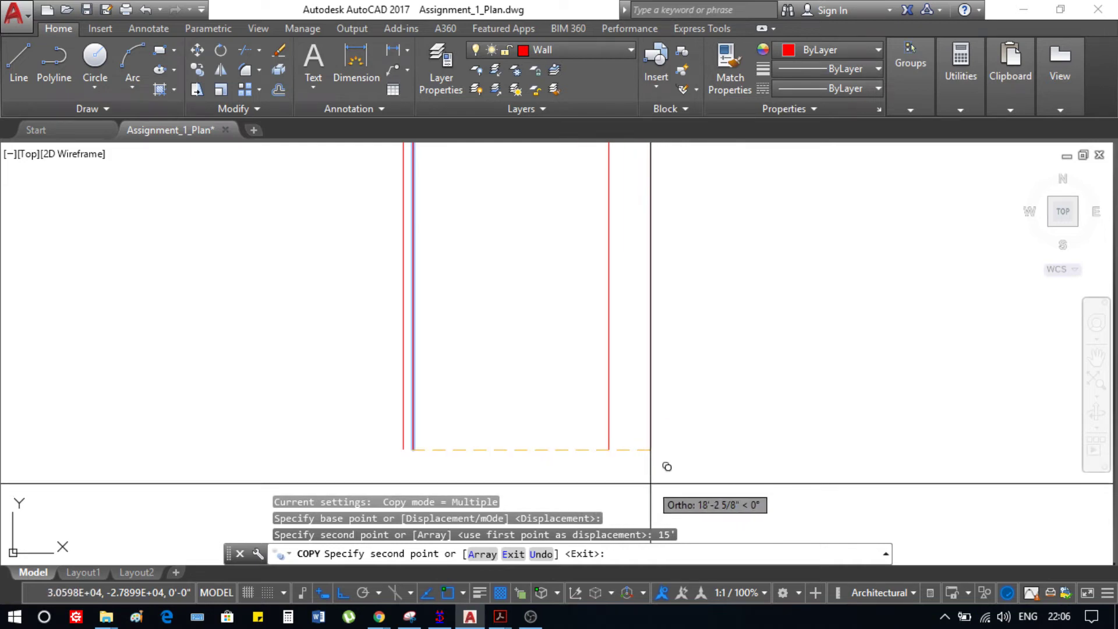
{"action": "type", "text": "15"}
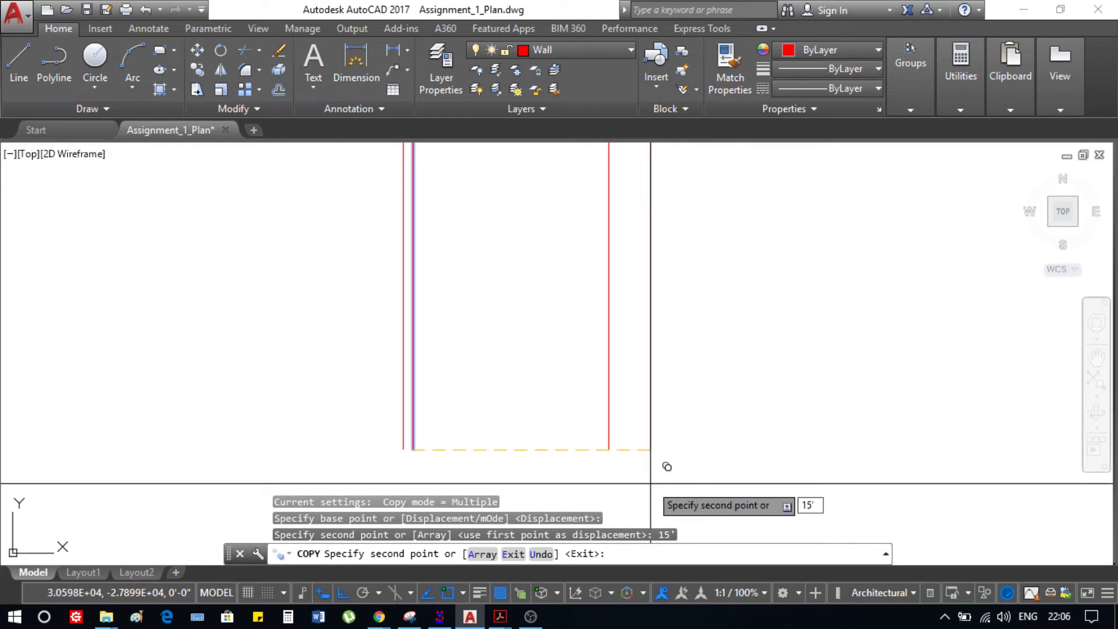
{"action": "type", "text": "'6\""}
{"action": "key", "text": "Return"}
{"action": "key", "text": "alt+Tab"}
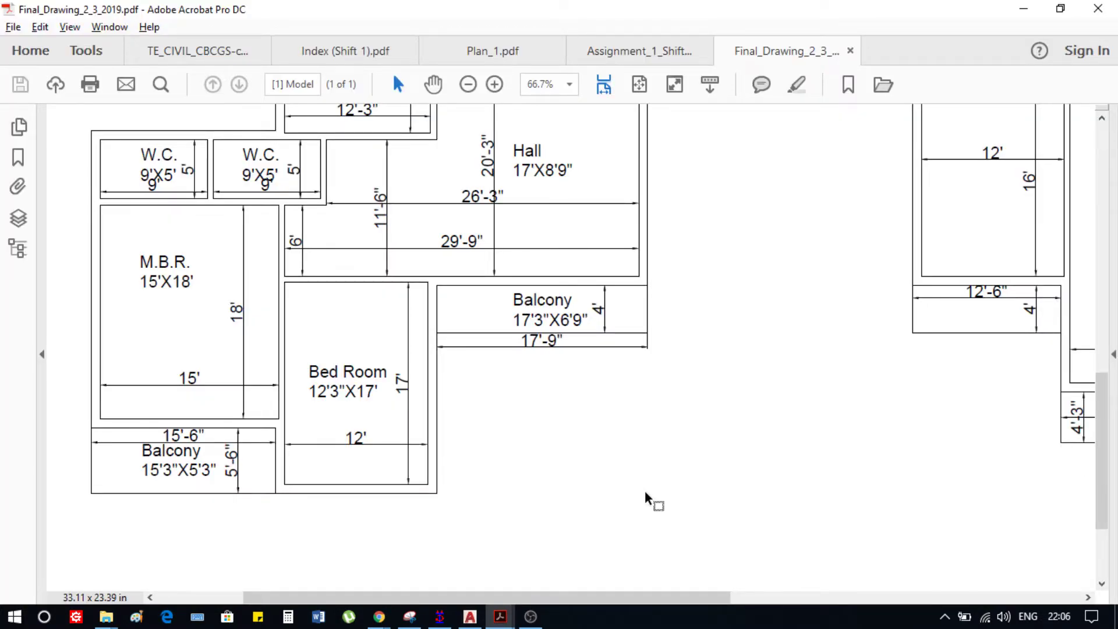
{"action": "key", "text": "alt+Tab"}
{"action": "key", "text": "Escape"}
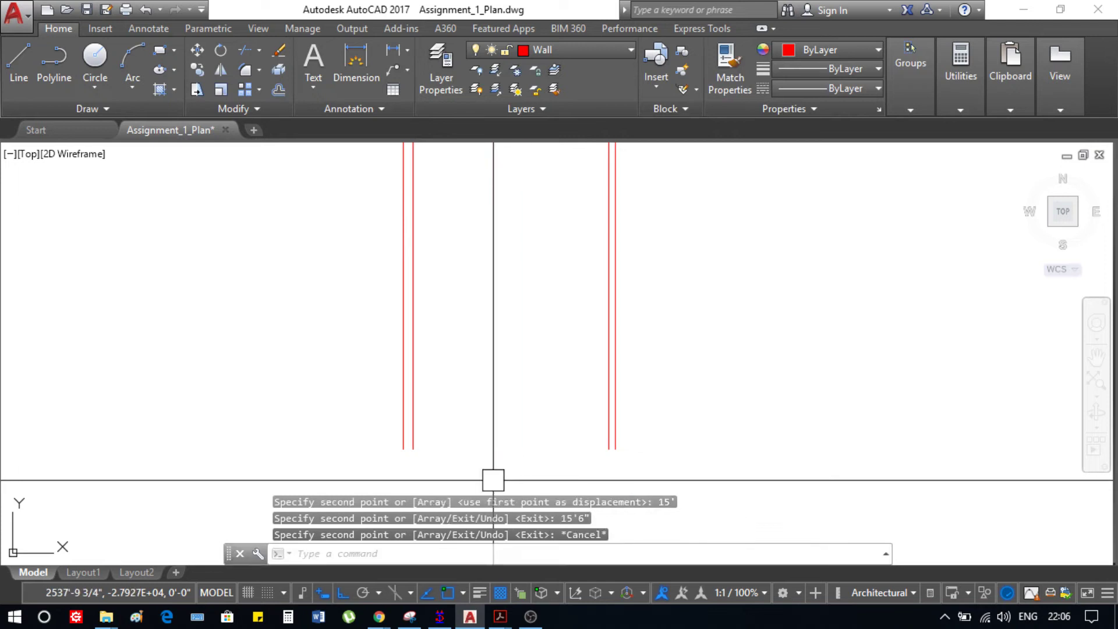
Draw a horizontal line joining the lower ends of the two inner vertical wall lines of the master bedroom
{"action": "type", "text": "l"}
{"action": "key", "text": "Return"}
{"action": "left_click", "coordinate": [413, 449]}
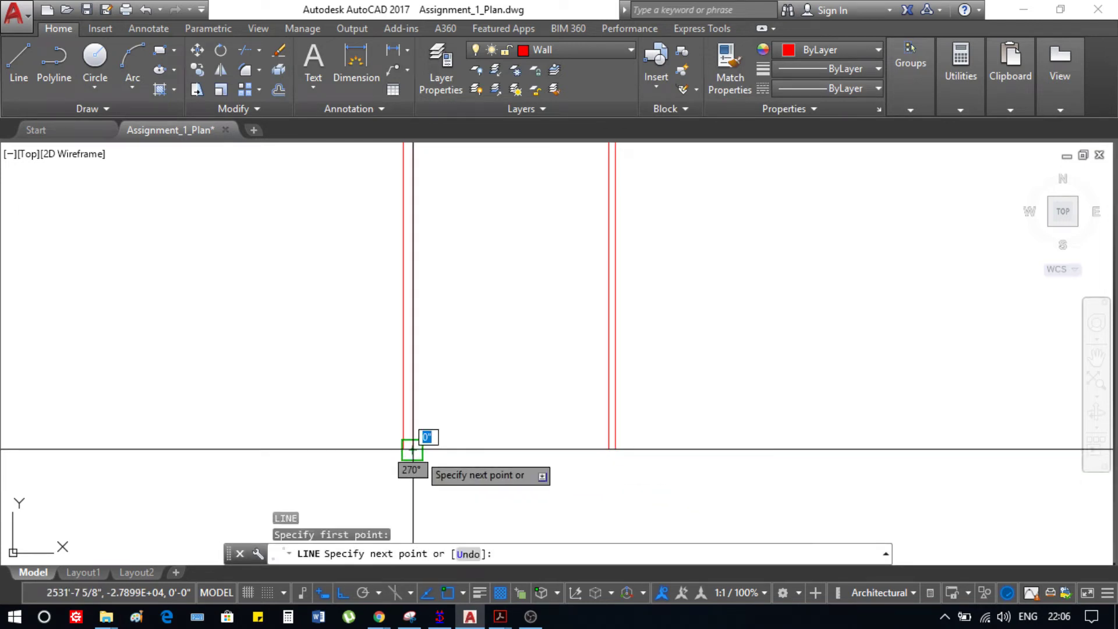
{"action": "left_click", "coordinate": [609, 449]}
{"action": "key", "text": "Escape"}
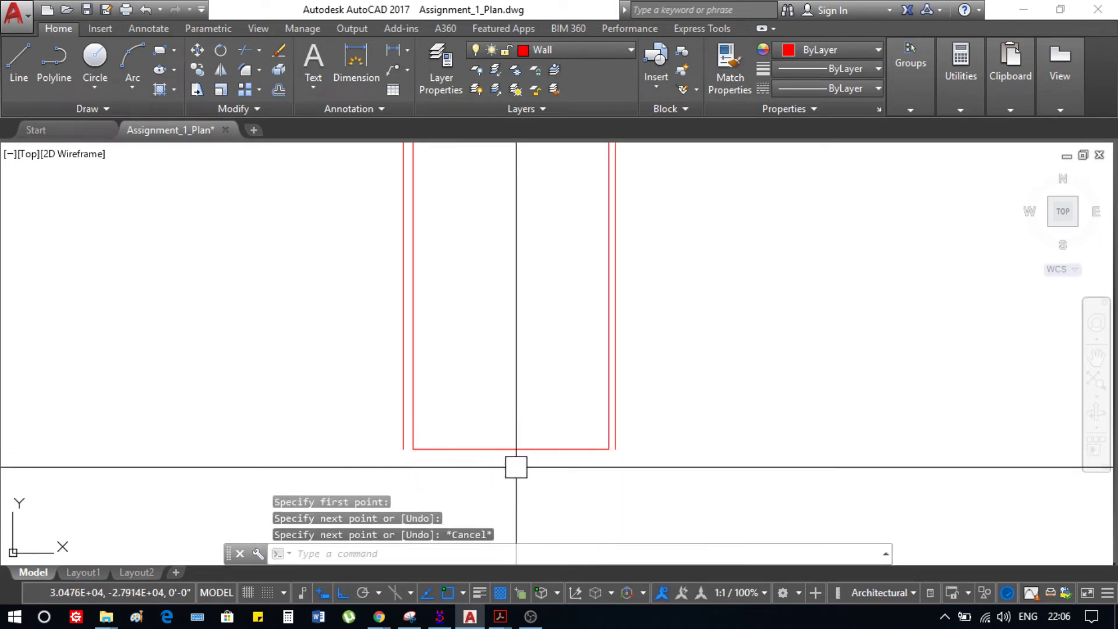
Check the master bedroom's bottom wall in the reference PDF and copy the horizontal wall line 9" downward in AutoCAD
{"action": "key", "text": "alt+Tab"}
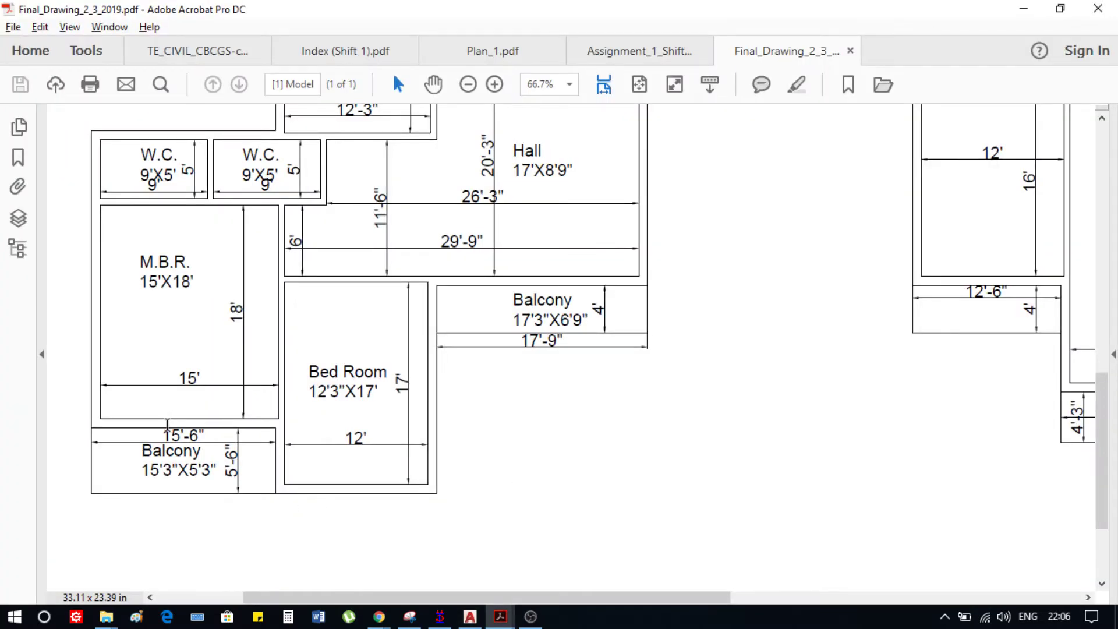
{"action": "key", "text": "alt+Tab"}
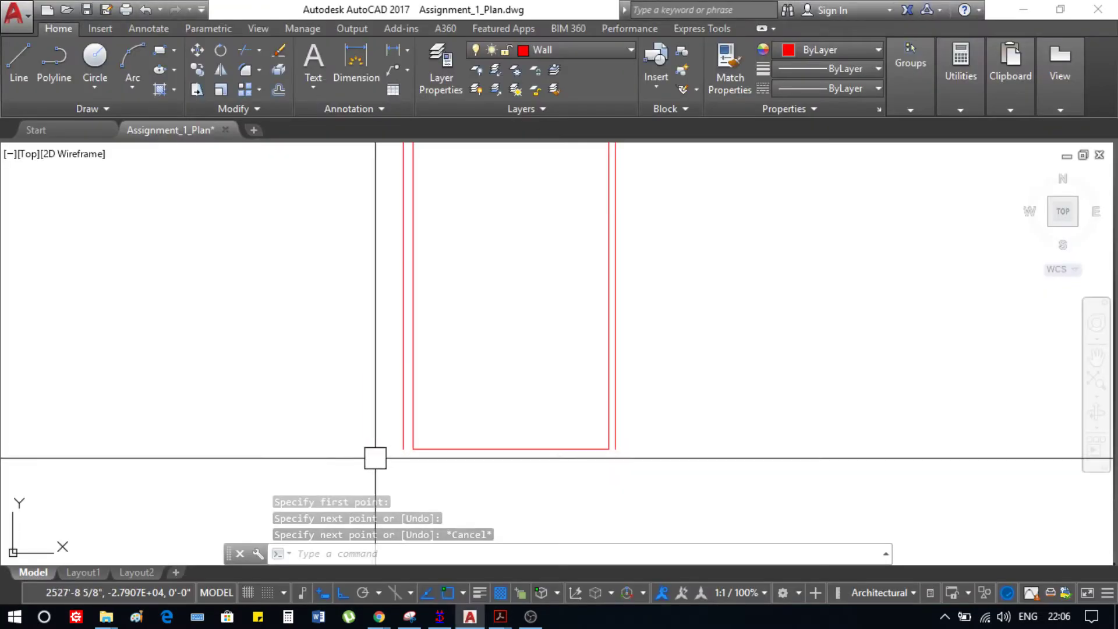
{"action": "left_click", "coordinate": [478, 460]}
{"action": "left_click", "coordinate": [460, 434]}
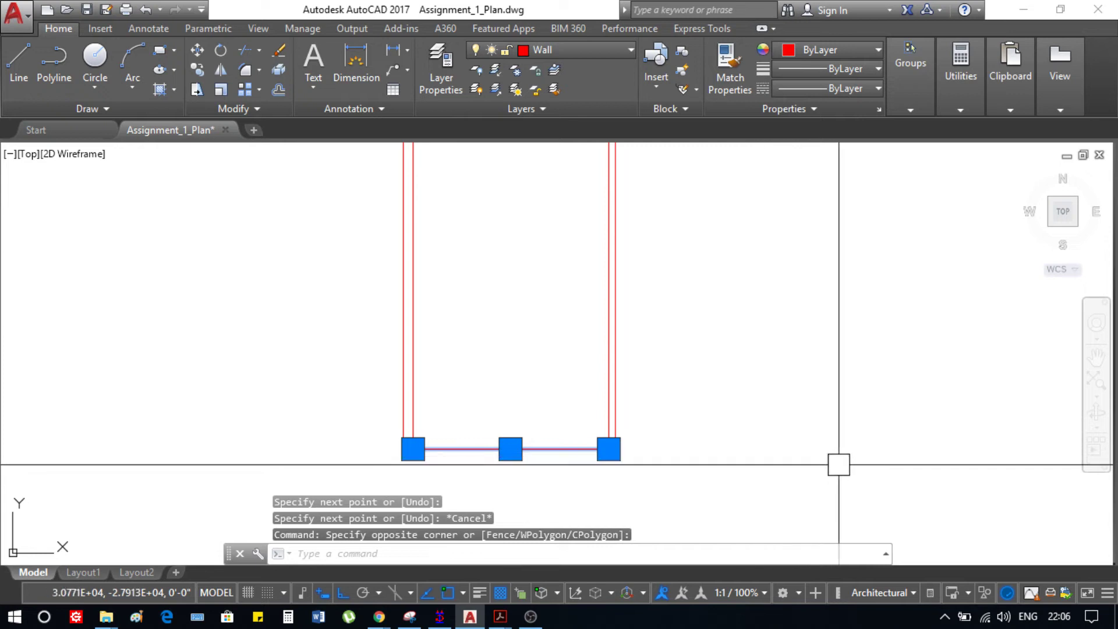
{"action": "type", "text": "CO"}
{"action": "key", "text": "Return"}
{"action": "left_click", "coordinate": [734, 406]}
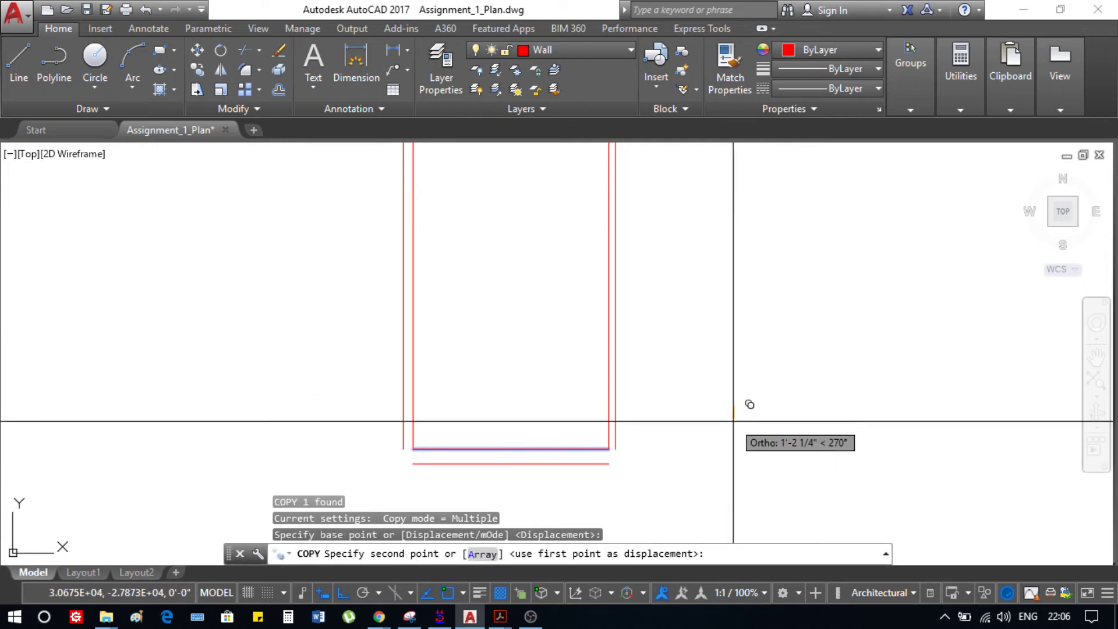
{"action": "type", "text": "9"}
{"action": "key", "text": "Return"}
{"action": "key", "text": "Escape"}
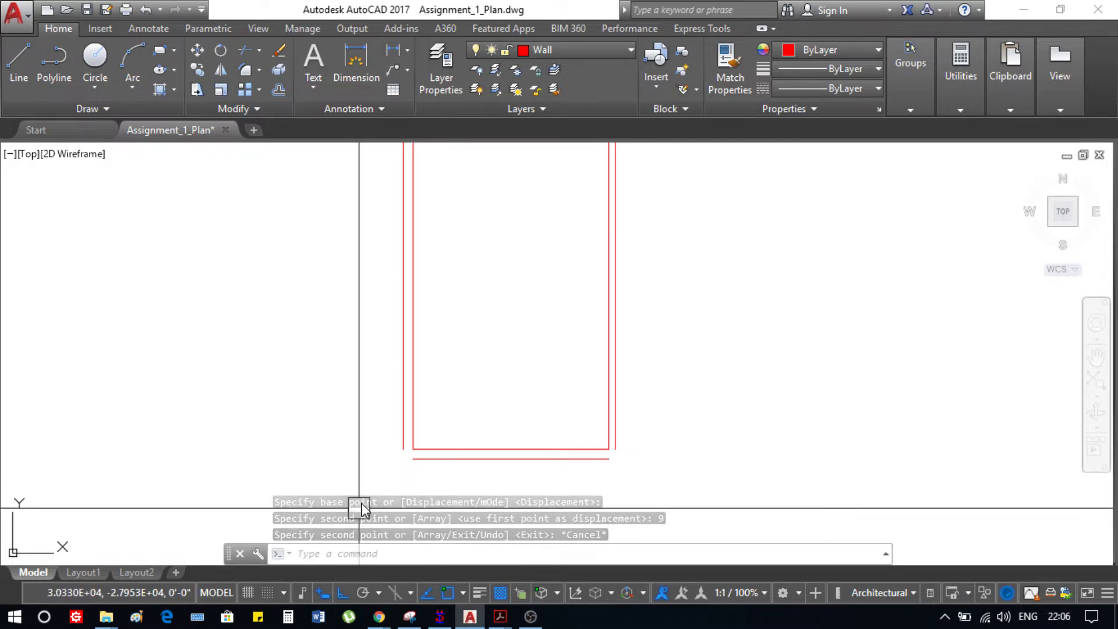
Fillet the lower horizontal line with the outer left and outer right vertical lines to close the master bedroom's bottom wall corners
{"action": "key", "text": "alt+Tab"}
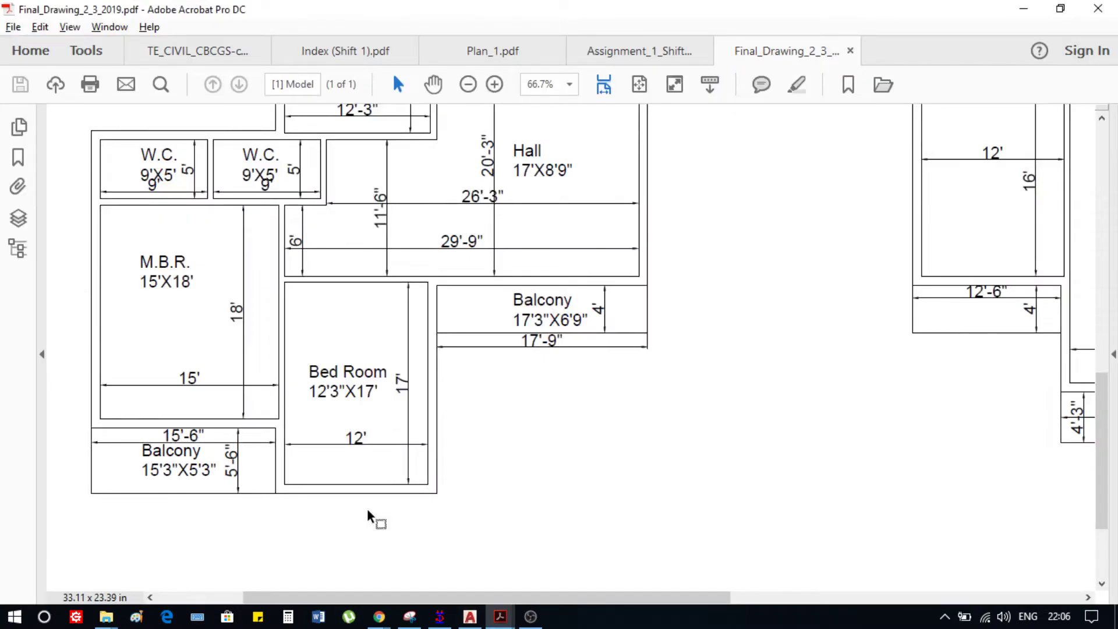
{"action": "key", "text": "alt+Tab"}
{"action": "type", "text": "f"}
{"action": "key", "text": "Return"}
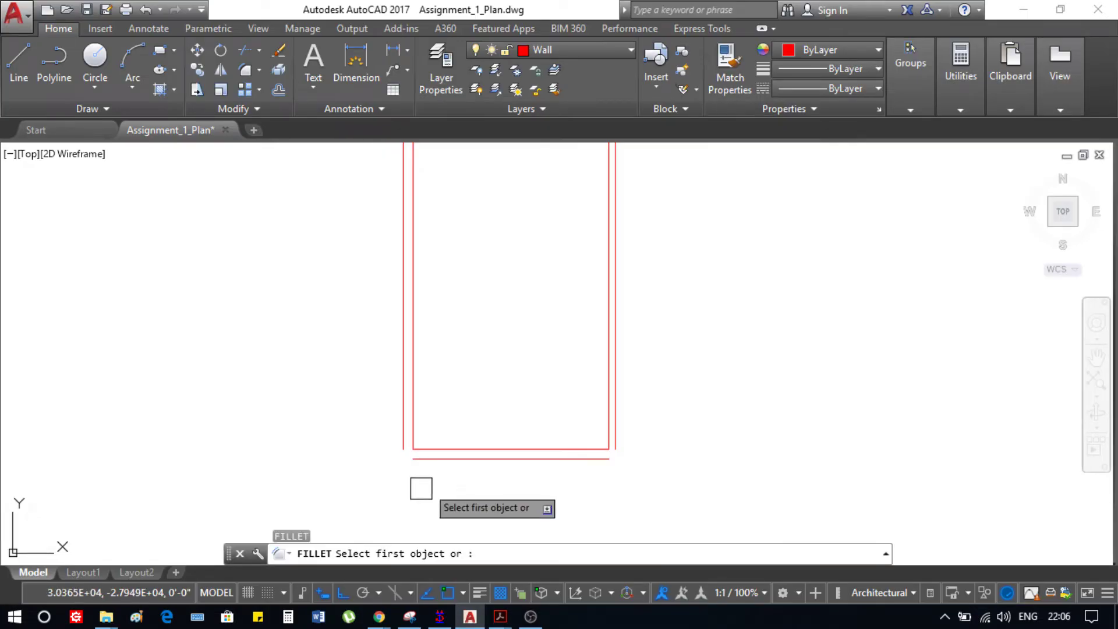
{"action": "left_click", "coordinate": [457, 462]}
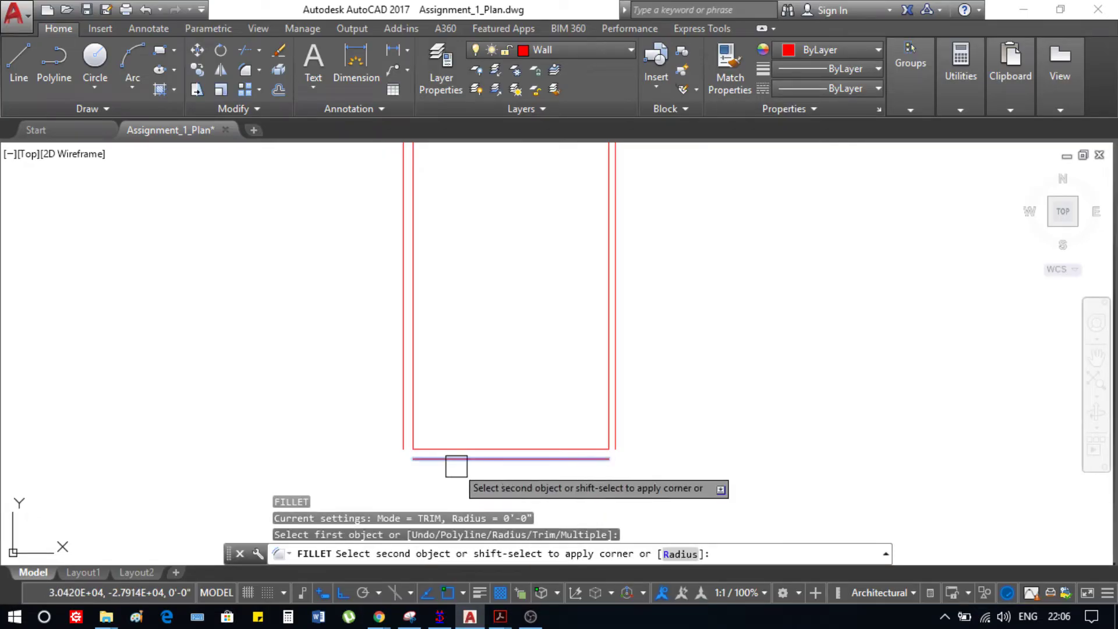
{"action": "left_click", "coordinate": [401, 412]}
{"action": "key", "text": "Return"}
{"action": "left_click", "coordinate": [515, 459]}
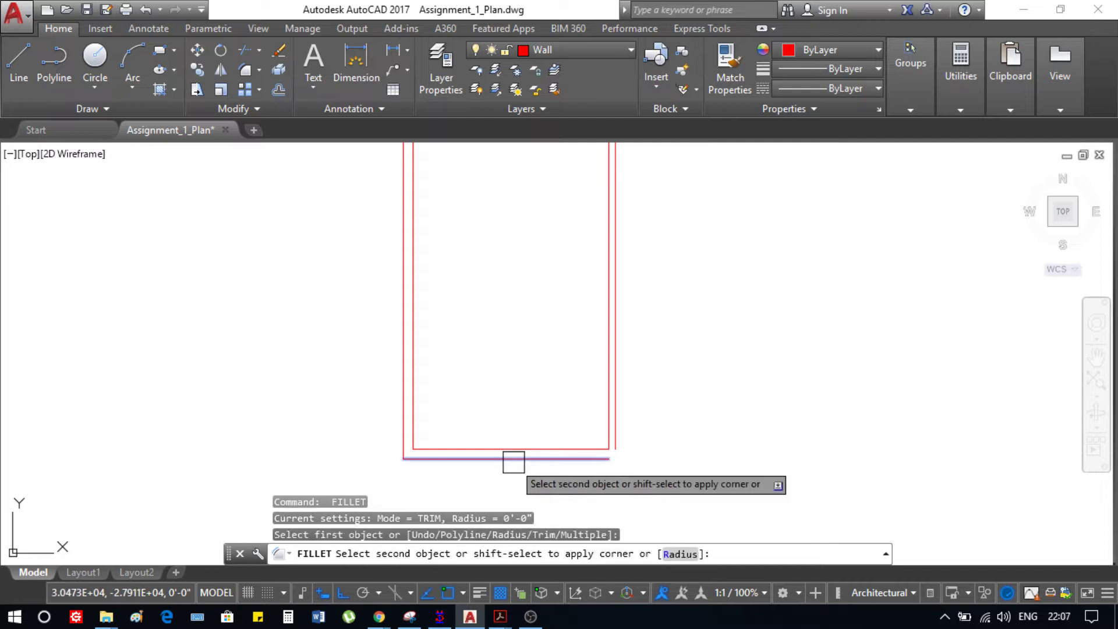
{"action": "left_click", "coordinate": [616, 421]}
{"action": "key", "text": "Escape"}
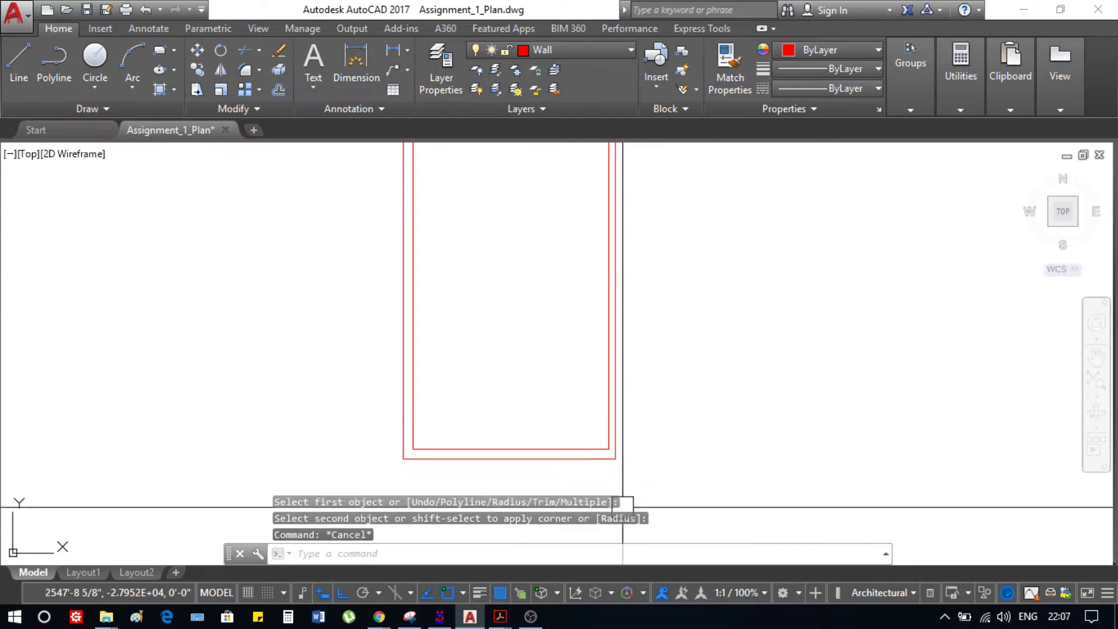
Check the master bedroom's height in the reference PDF and copy the lowest horizontal wall line 18' upward in AutoCAD
{"action": "key", "text": "alt+Tab"}
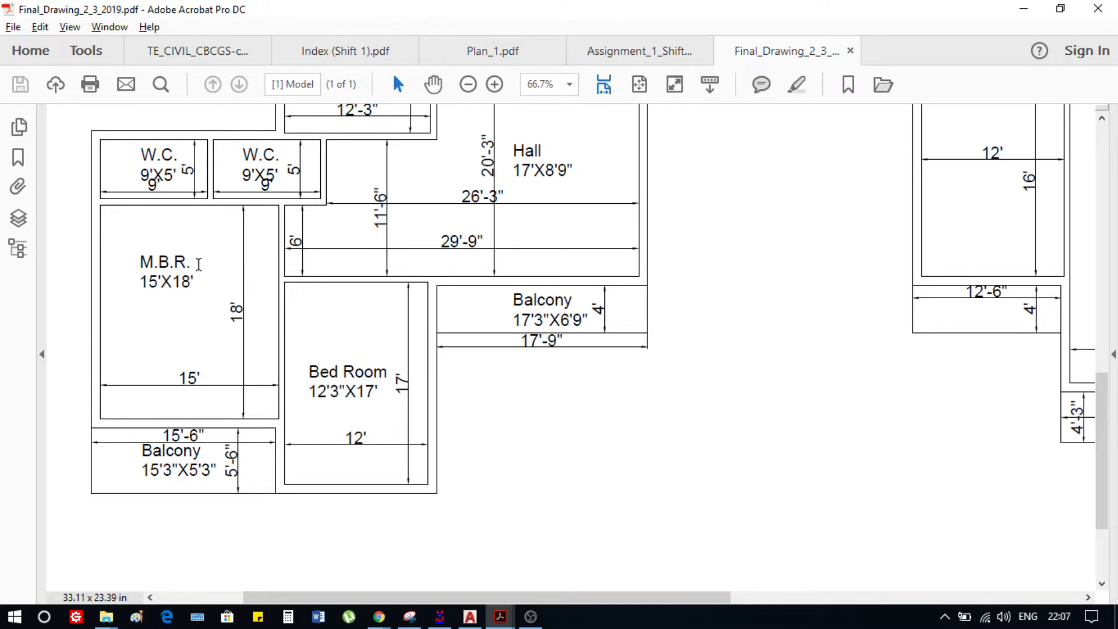
{"action": "key", "text": "alt+Tab"}
{"action": "left_click", "coordinate": [444, 460]}
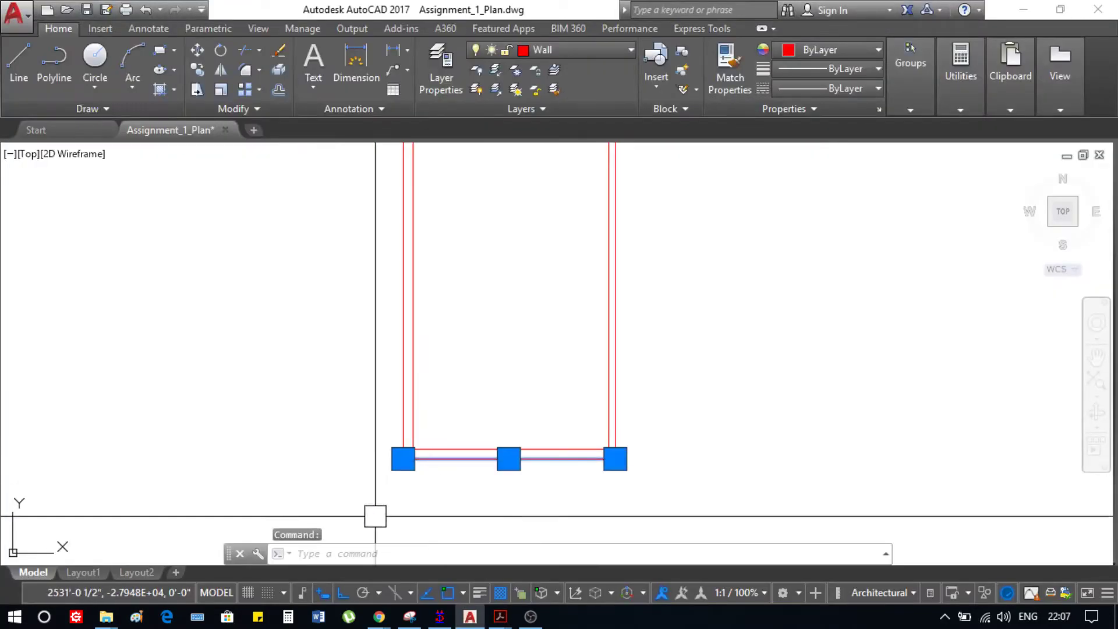
{"action": "type", "text": "co"}
{"action": "key", "text": "Return"}
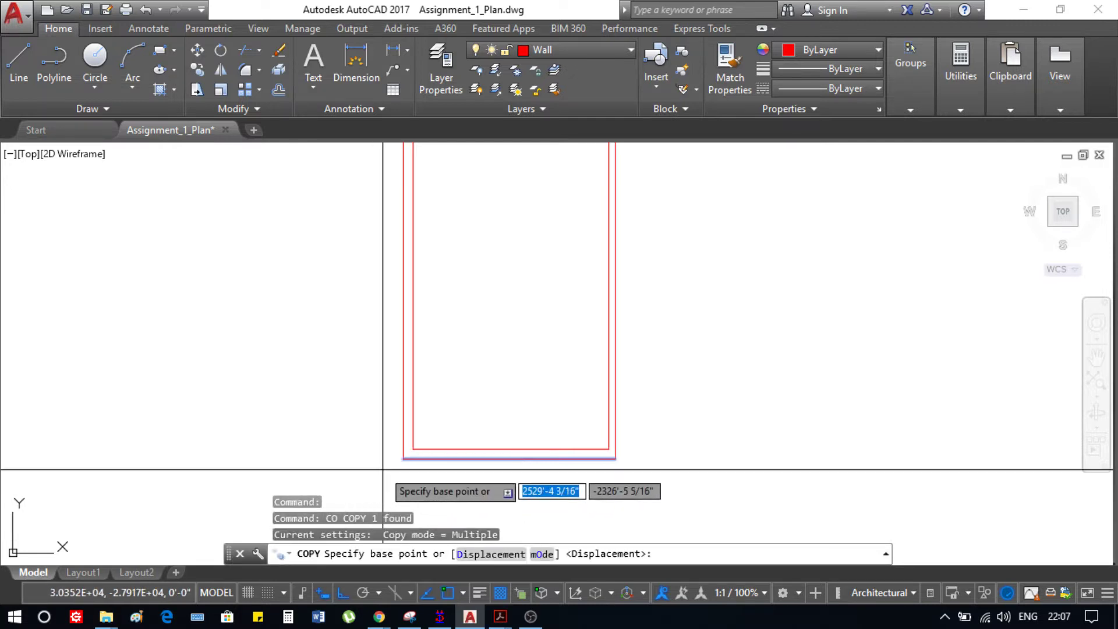
{"action": "left_click", "coordinate": [301, 459]}
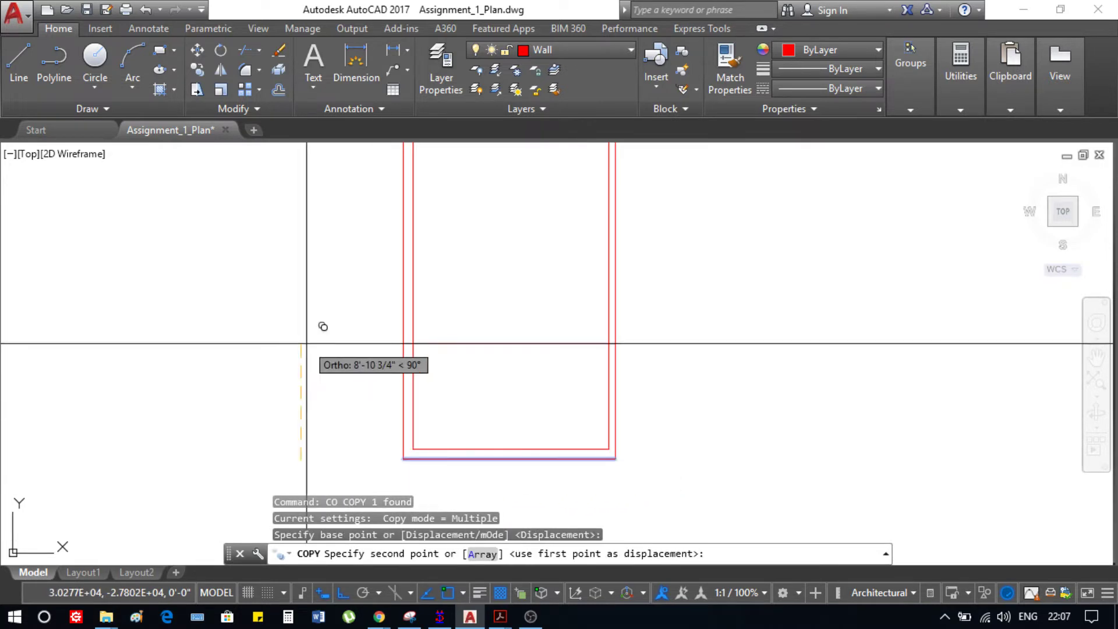
{"action": "type", "text": "15"}
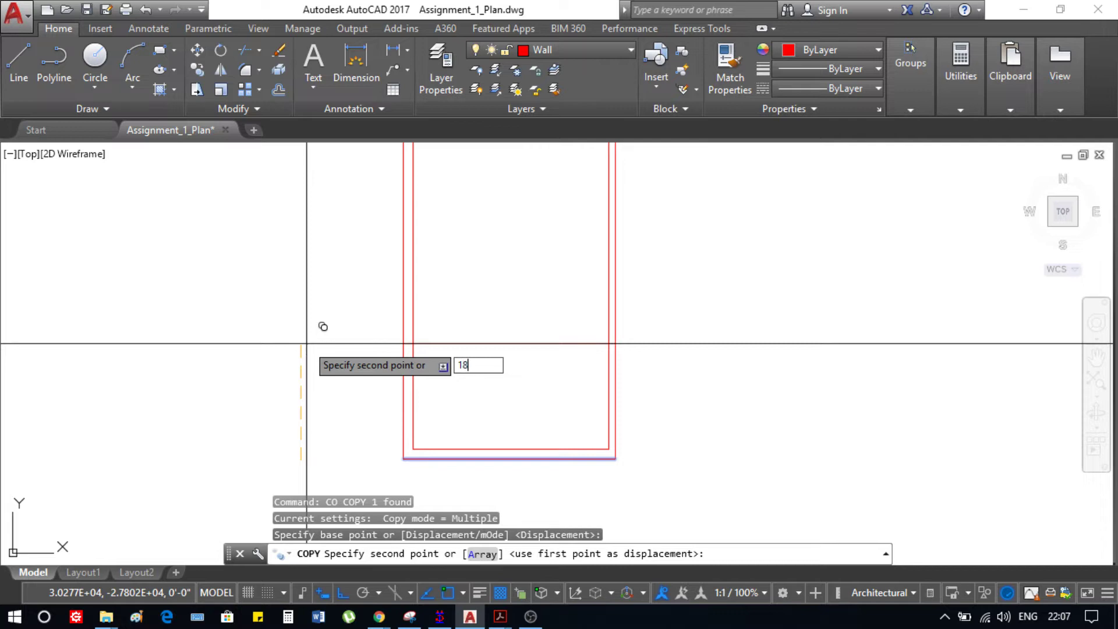
{"action": "type", "text": "'"}
{"action": "key", "text": "Return"}
{"action": "key", "text": "Escape"}
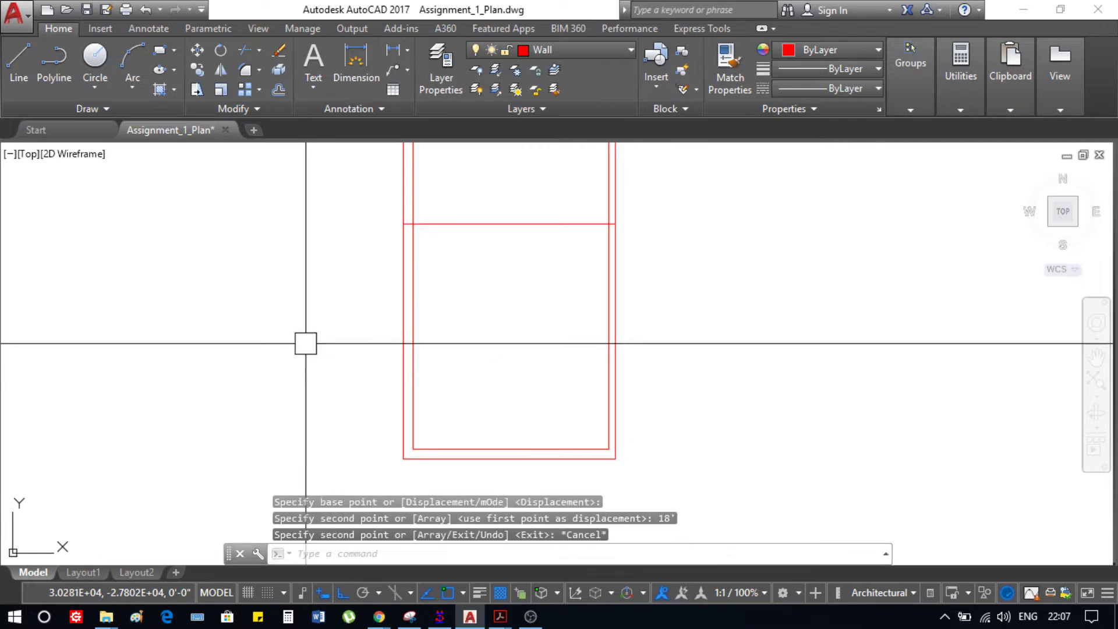
{"action": "key", "text": "alt+Tab"}
{"action": "key", "text": "alt+Tab"}
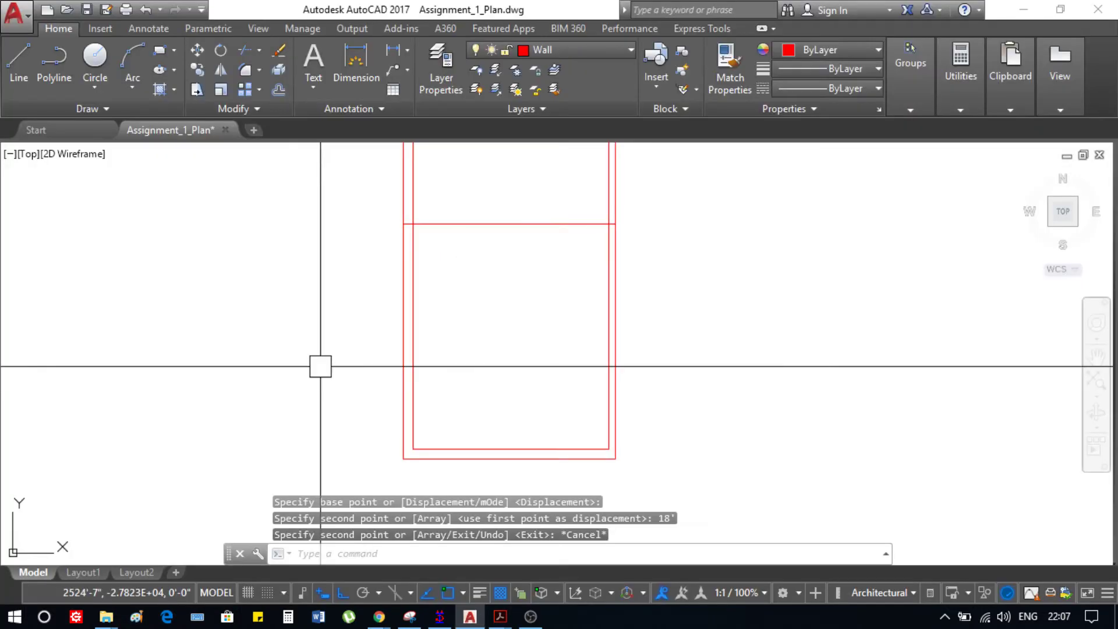
{"action": "left_click", "coordinate": [487, 249]}
{"action": "left_click", "coordinate": [439, 185]}
{"action": "type", "text": "c"}
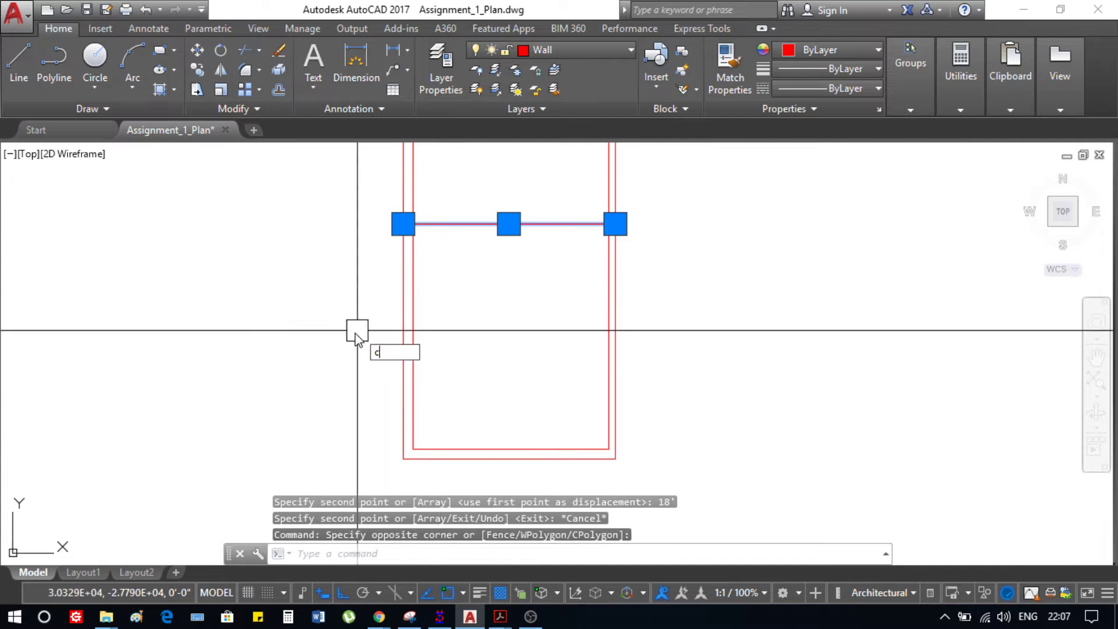
{"action": "type", "text": "o"}
{"action": "key", "text": "Return"}
{"action": "left_click", "coordinate": [304, 353]}
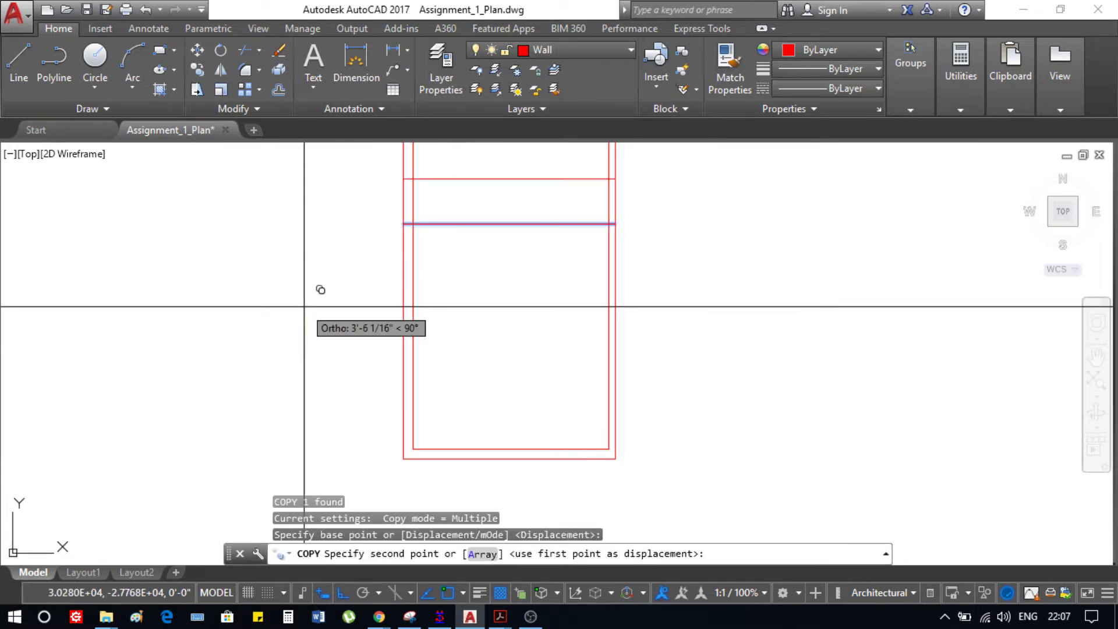
{"action": "key", "text": "Escape"}
Following the reference PDF, copy the master bedroom's top wall line 6" upward, and copy that new line 5' and 5'9" upward for the W.C
{"action": "key", "text": "alt+Tab"}
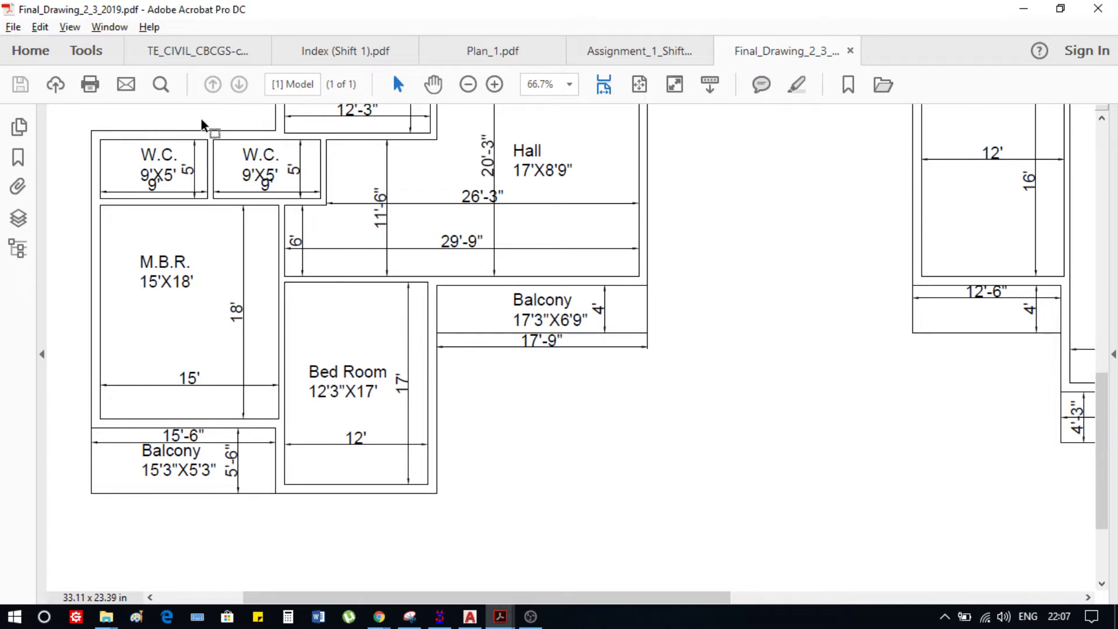
{"action": "key", "text": "alt+Tab"}
{"action": "left_click", "coordinate": [452, 218]}
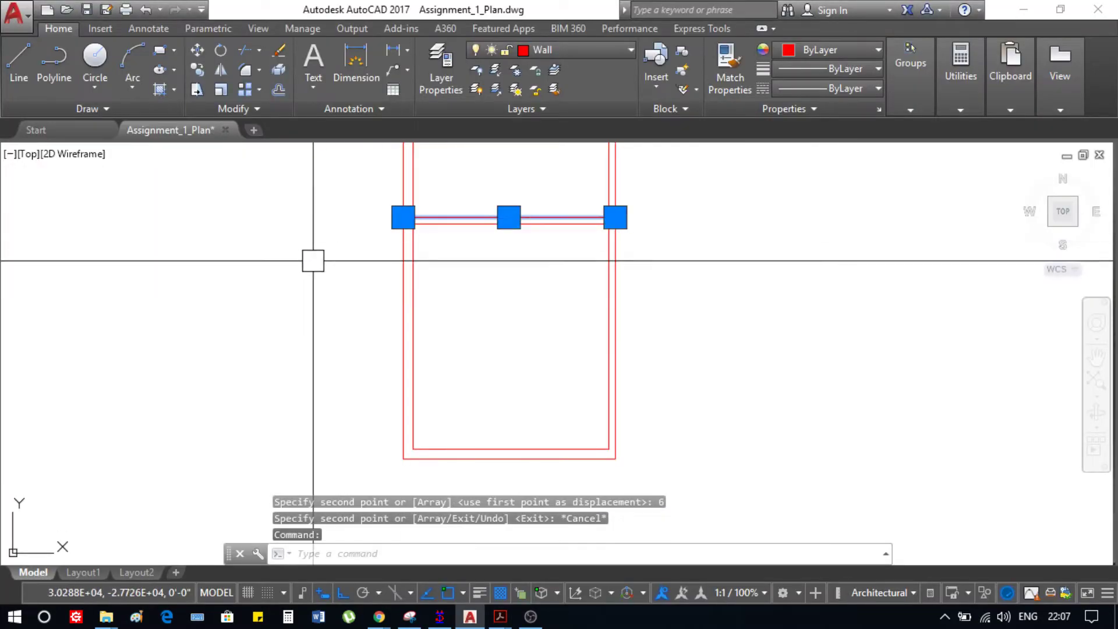
{"action": "key", "text": "Return"}
{"action": "left_click", "coordinate": [274, 318]}
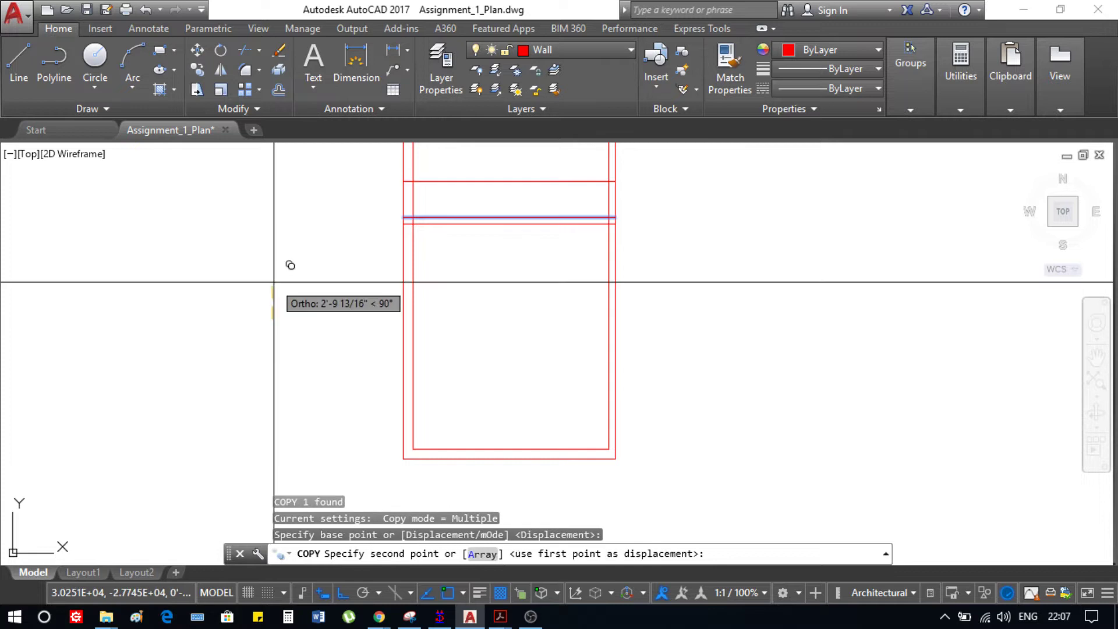
{"action": "type", "text": "5'"}
{"action": "key", "text": "Return"}
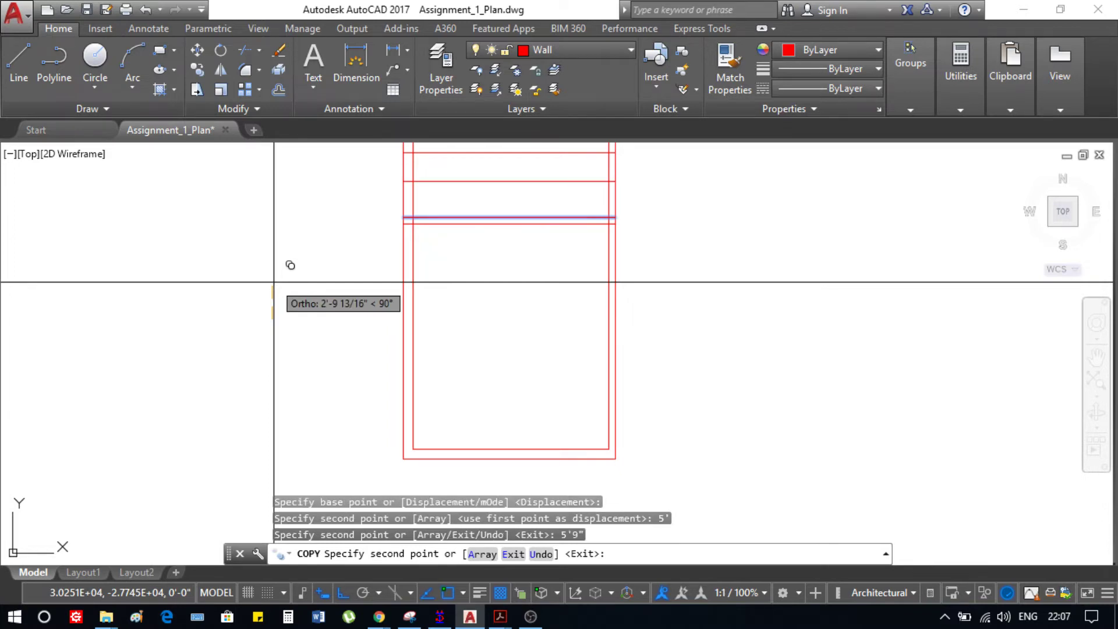
{"action": "key", "text": "alt+Tab"}
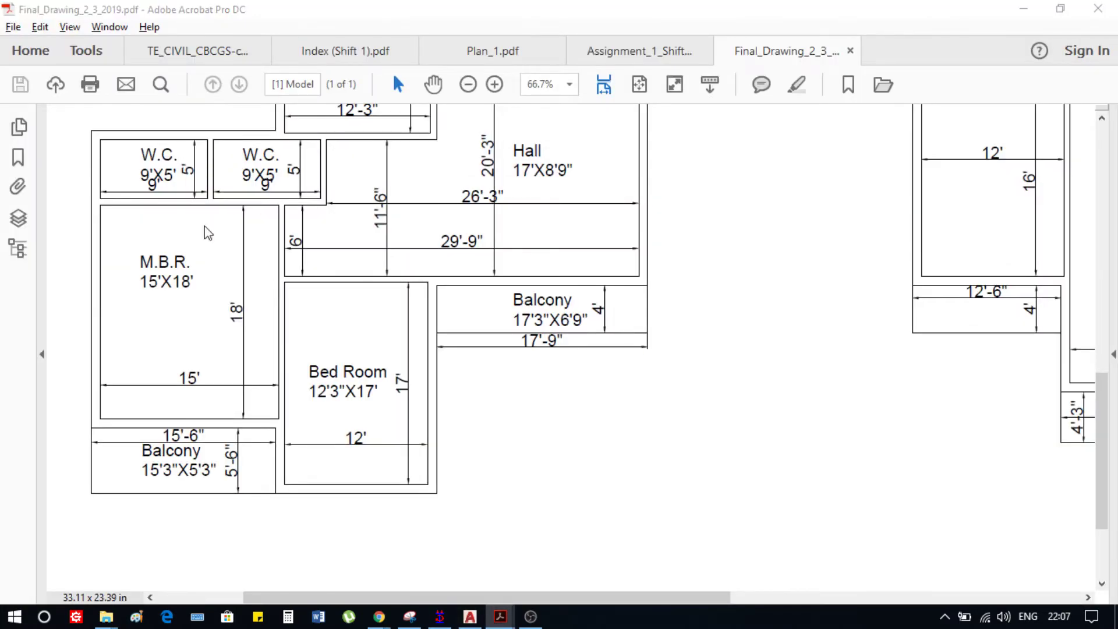
{"action": "key", "text": "alt+Tab"}
{"action": "key", "text": "Escape"}
Trim the overlapping wall lines at the left junction of the wall between the master bedroom and the W.C
{"action": "scroll", "coordinate": [414, 367], "scroll_direction": "up", "scroll_amount": 5}
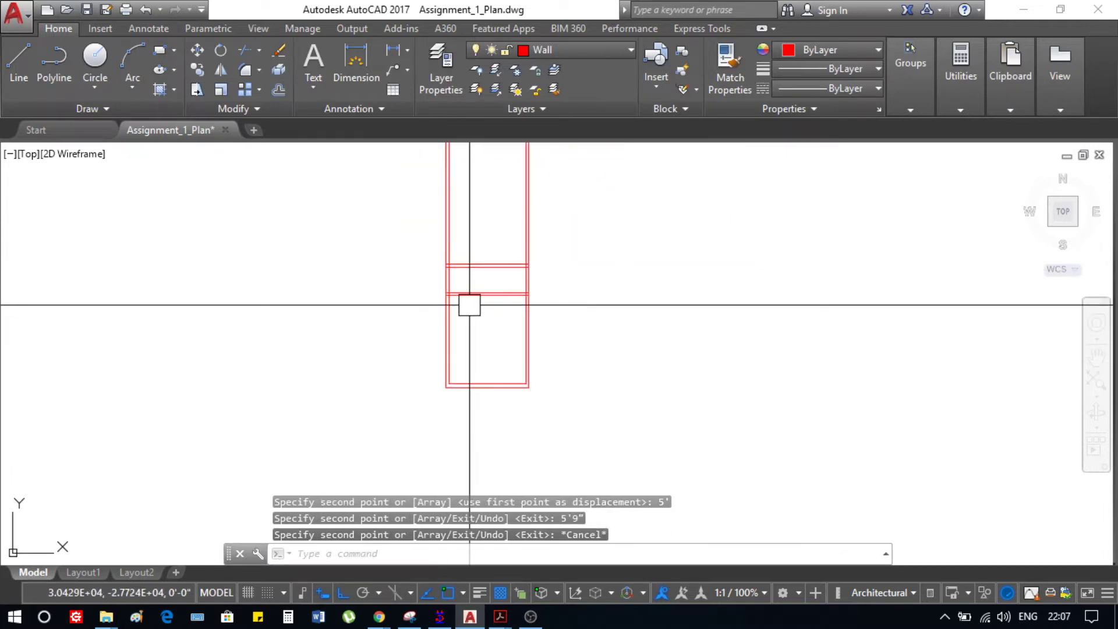
{"action": "scroll", "coordinate": [404, 357], "scroll_direction": "up", "scroll_amount": 3}
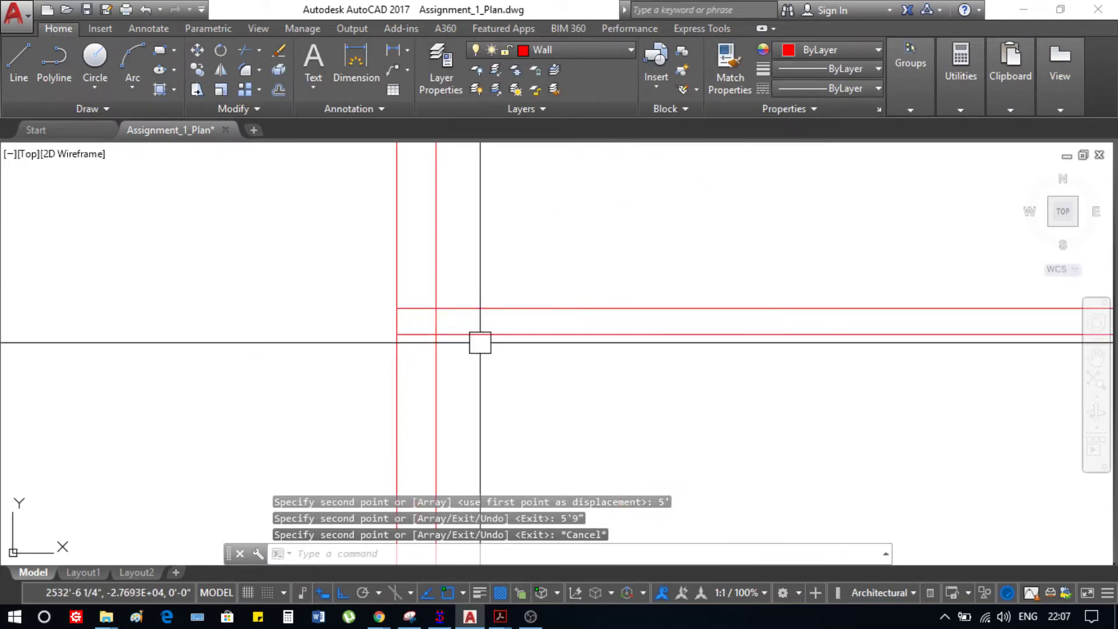
{"action": "type", "text": "t"}
{"action": "key", "text": "Return"}
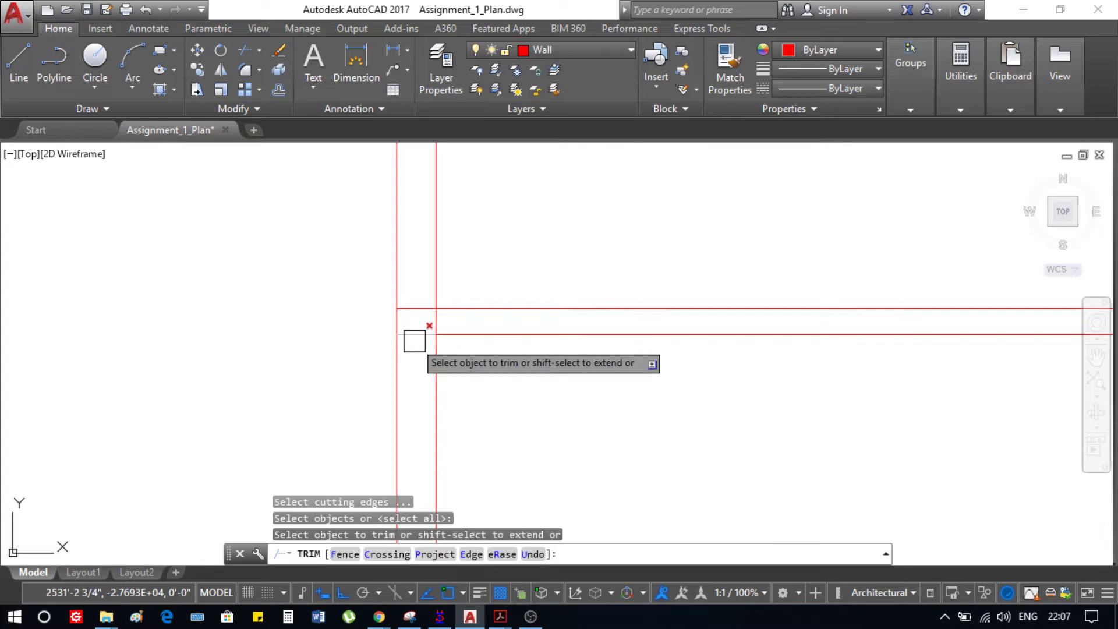
{"action": "left_click", "coordinate": [414, 341]}
{"action": "left_click", "coordinate": [413, 312]}
{"action": "left_click", "coordinate": [429, 324]}
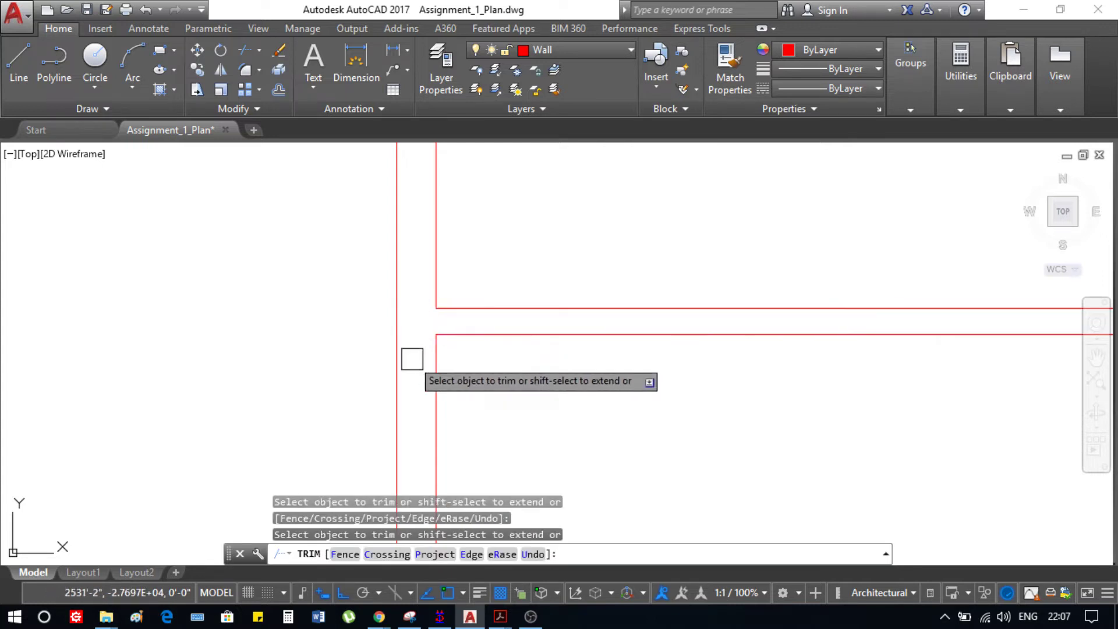
Trim the overlapping lines at the W.C. top wall's left junction and at the right junction of the wall above the master bedroom
{"action": "scroll", "coordinate": [412, 358], "scroll_direction": "down", "scroll_amount": 5}
{"action": "scroll", "coordinate": [419, 226], "scroll_direction": "up", "scroll_amount": 7}
{"action": "left_click", "coordinate": [402, 268]}
{"action": "left_click", "coordinate": [417, 254]}
{"action": "scroll", "coordinate": [426, 216], "scroll_direction": "down", "scroll_amount": 8}
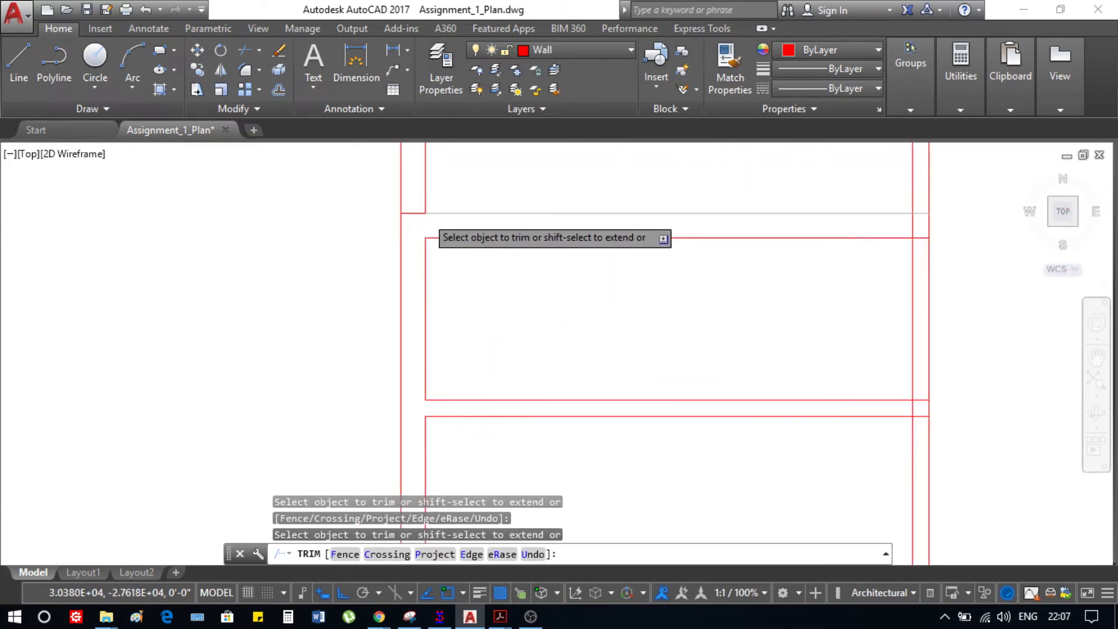
{"action": "scroll", "coordinate": [625, 293], "scroll_direction": "up", "scroll_amount": 6}
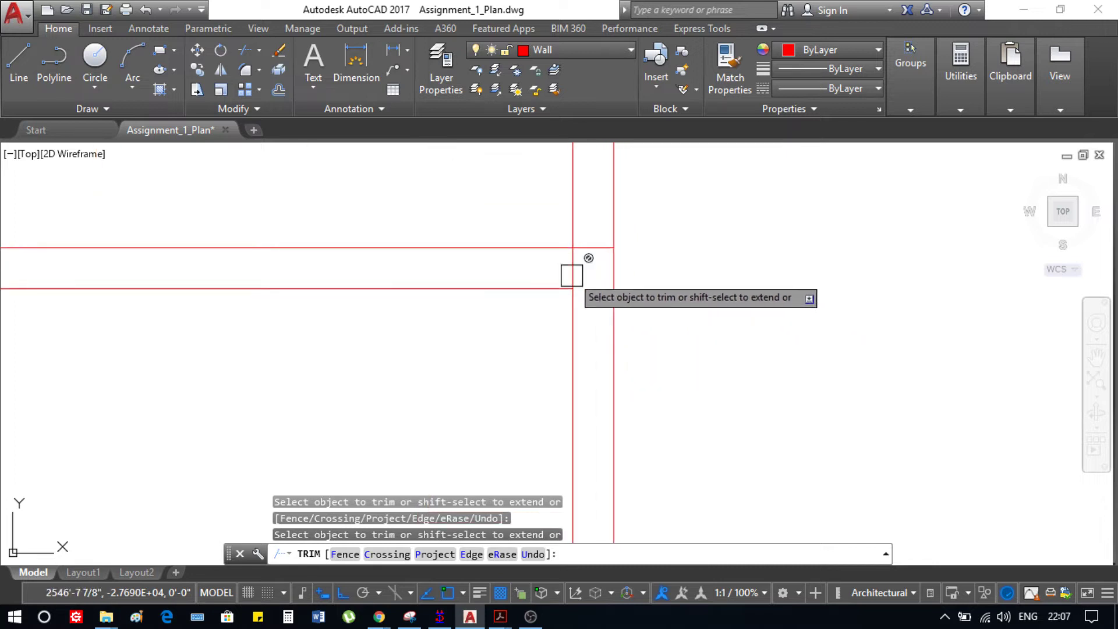
{"action": "scroll", "coordinate": [603, 243], "scroll_direction": "down", "scroll_amount": 3}
Try to trim the overlapping wall lines at the W.C. top wall's right junction, and undo the trim
{"action": "scroll", "coordinate": [607, 184], "scroll_direction": "up", "scroll_amount": 6}
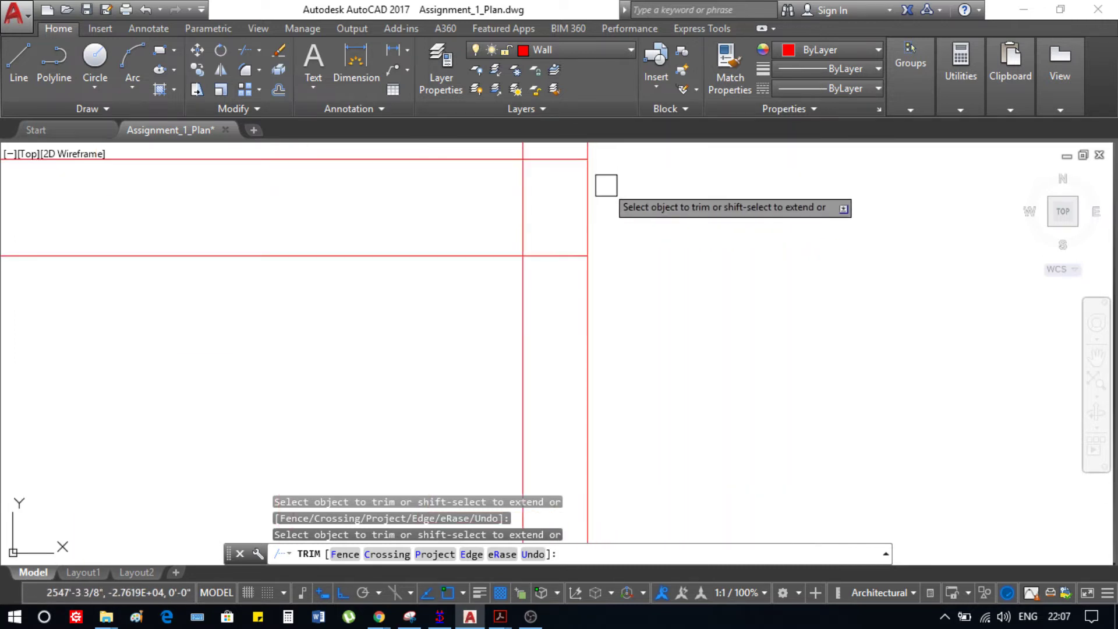
{"action": "left_click", "coordinate": [558, 271]}
{"action": "left_click", "coordinate": [513, 227]}
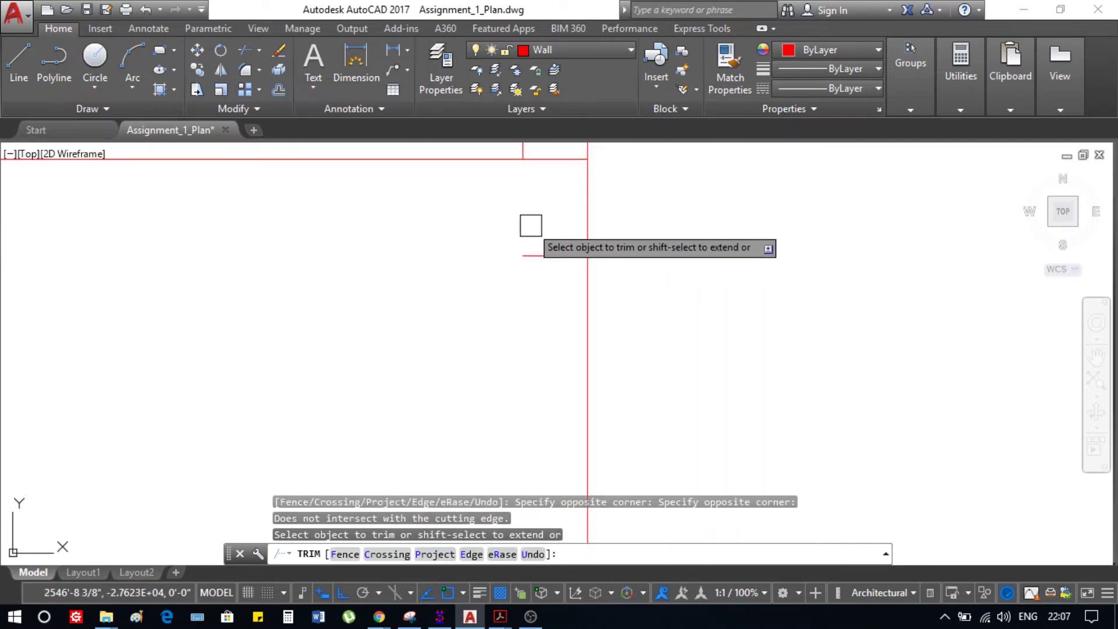
{"action": "key", "text": "ctrl+z"}
{"action": "scroll", "coordinate": [610, 308], "scroll_direction": "down", "scroll_amount": 7}
{"action": "key", "text": "Escape"}
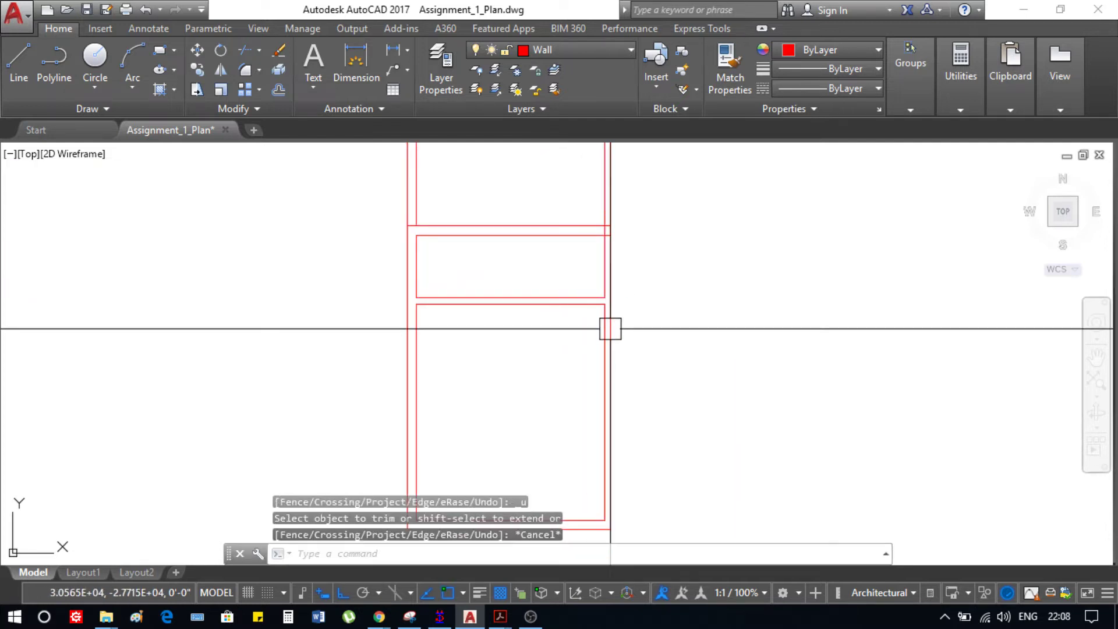
Check the W.C. dimensions in the reference PDF and copy the W.C.'s inner left wall line 6' to the right in AutoCAD
{"action": "key", "text": "alt+Tab"}
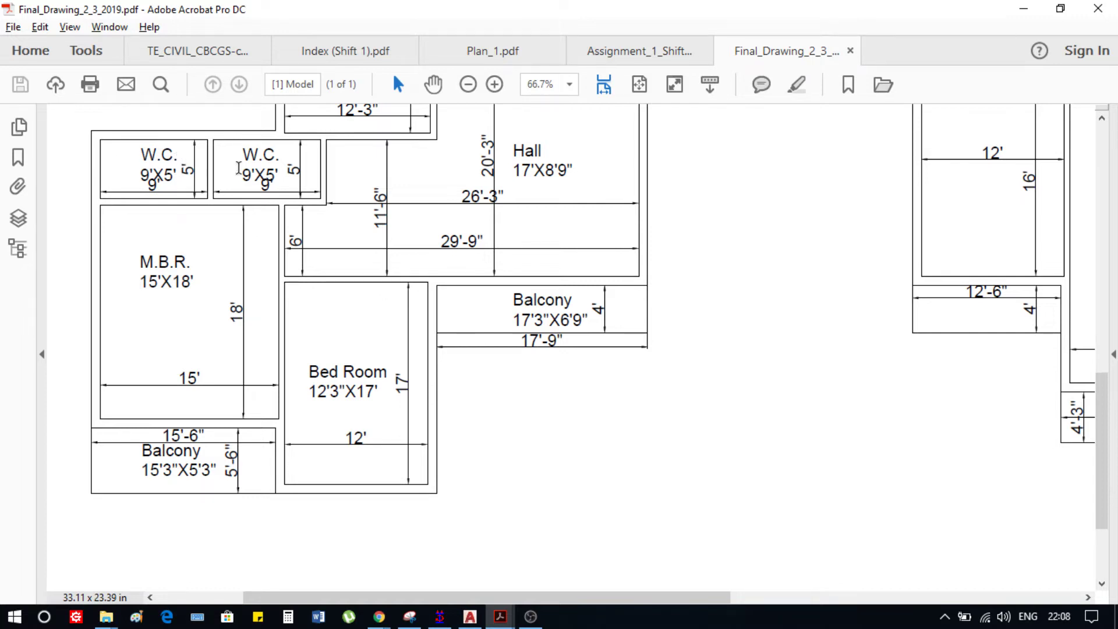
{"action": "key", "text": "alt+Tab"}
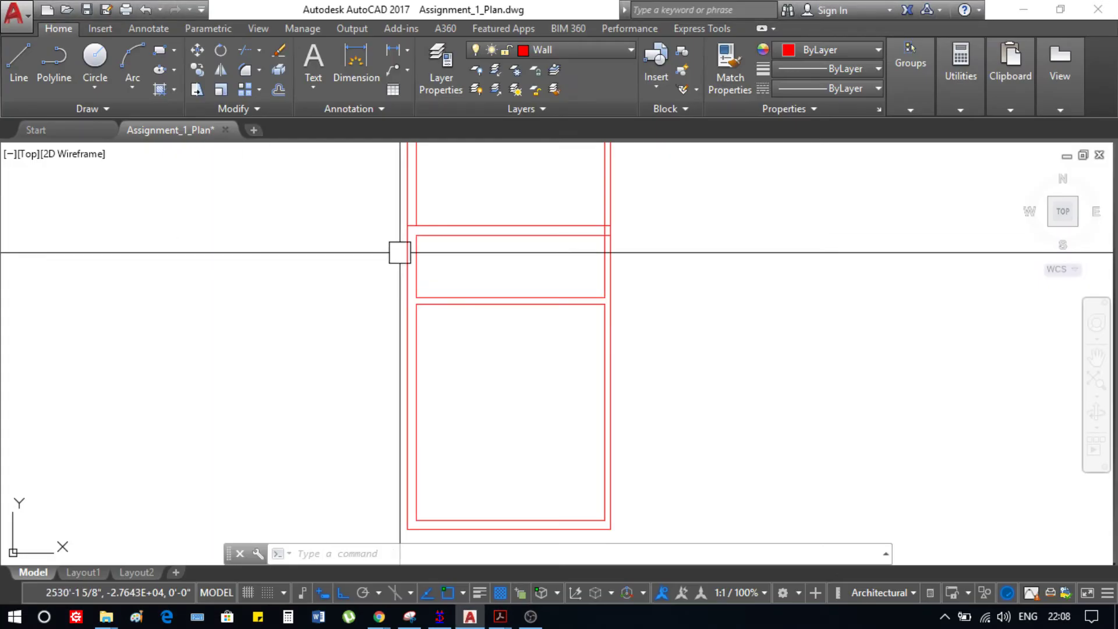
{"action": "left_click", "coordinate": [428, 296]}
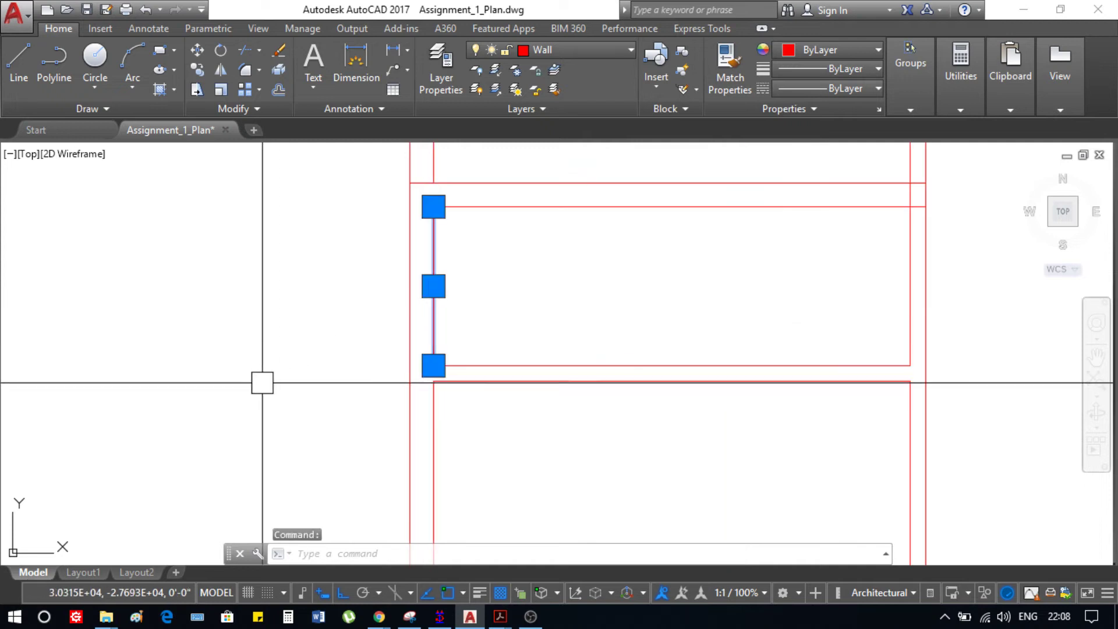
{"action": "key", "text": "Return"}
{"action": "left_click", "coordinate": [198, 371]}
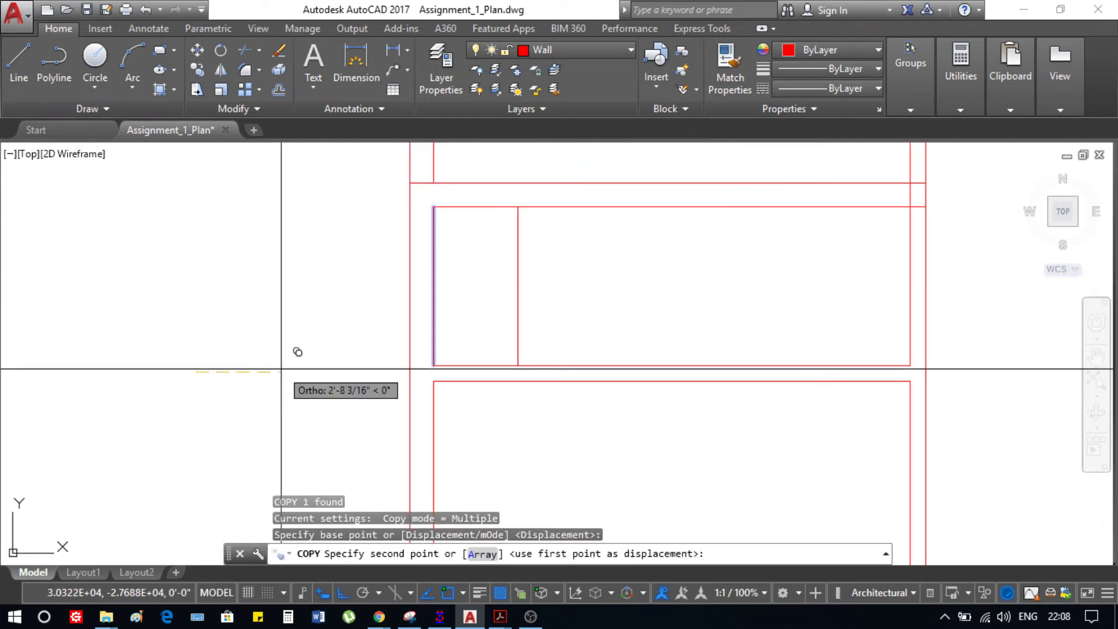
{"action": "type", "text": "6'"}
{"action": "key", "text": "Return"}
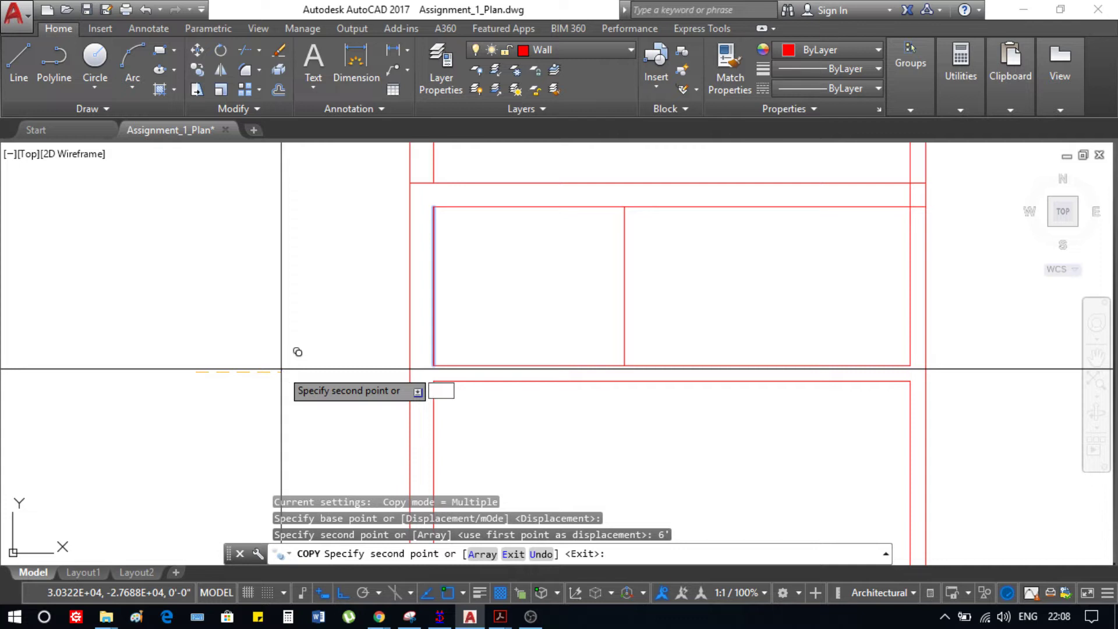
{"action": "key", "text": "Escape"}
{"action": "left_click", "coordinate": [729, 338]}
{"action": "left_click", "coordinate": [482, 226]}
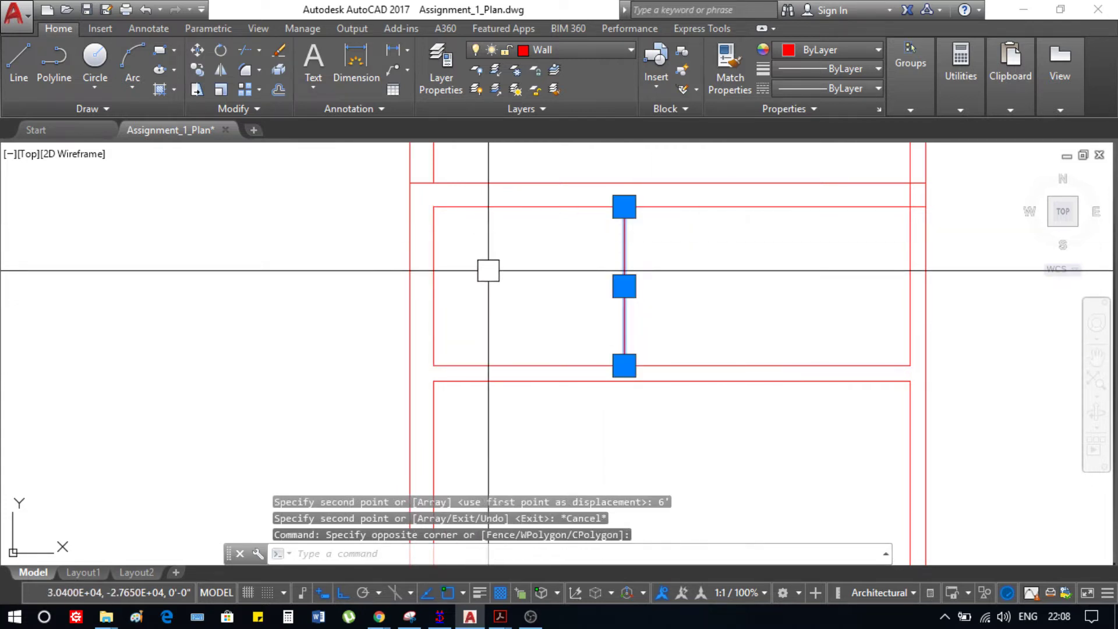
{"action": "key", "text": "Escape"}
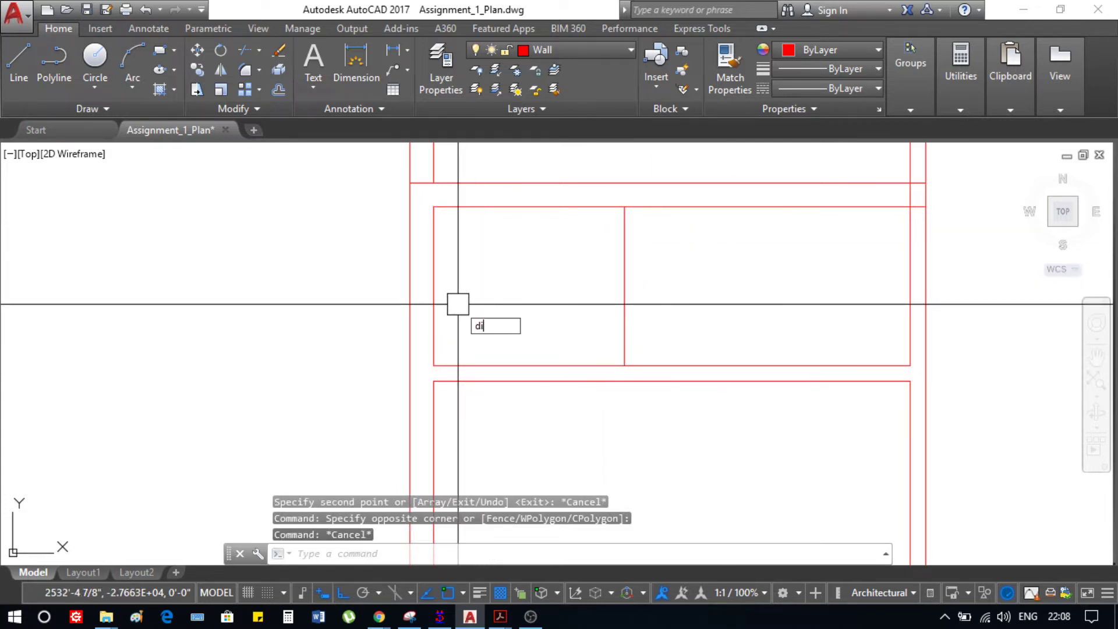
Check the distance from the W.C.'s inner left wall to the copied vertical line, and erase that copied line
{"action": "type", "text": "di"}
{"action": "key", "text": "Return"}
{"action": "left_click", "coordinate": [434, 286]}
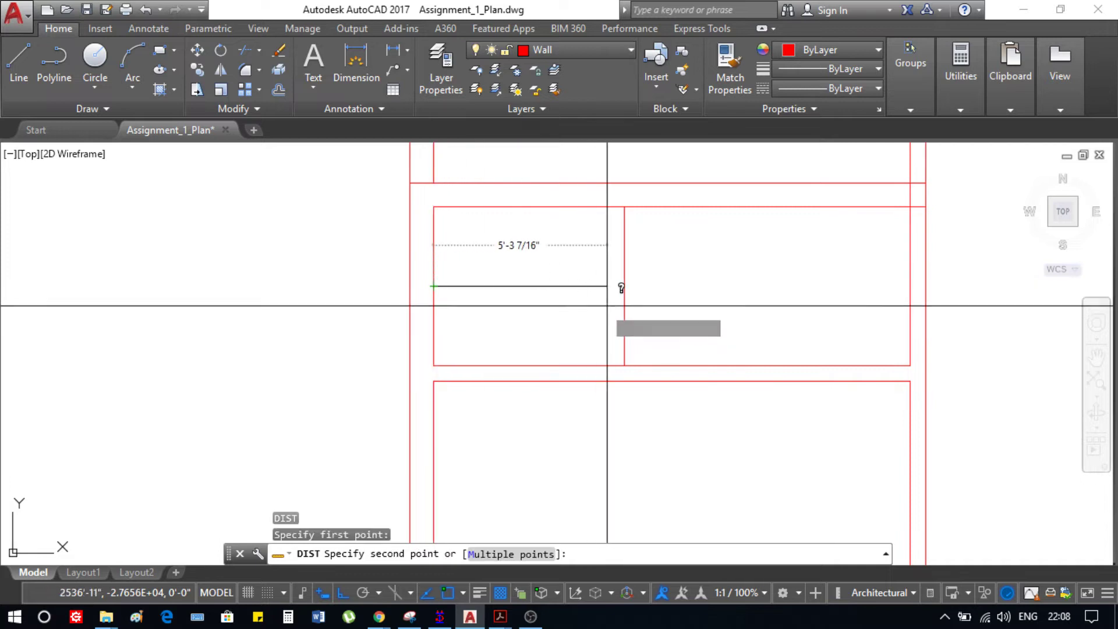
{"action": "key", "text": "Escape"}
{"action": "left_click", "coordinate": [644, 304]}
{"action": "left_click", "coordinate": [586, 277]}
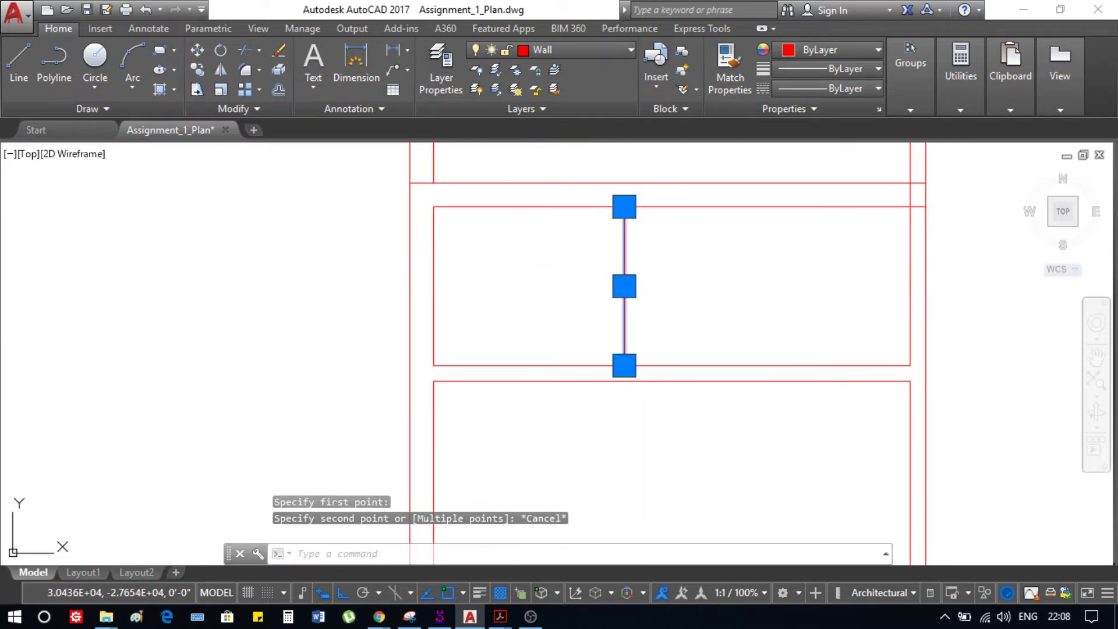
{"action": "key", "text": "Delete"}
Copy the W.C.'s inner left wall line 9' and 9'6" to the right to form the partition wall
{"action": "left_click", "coordinate": [433, 290]}
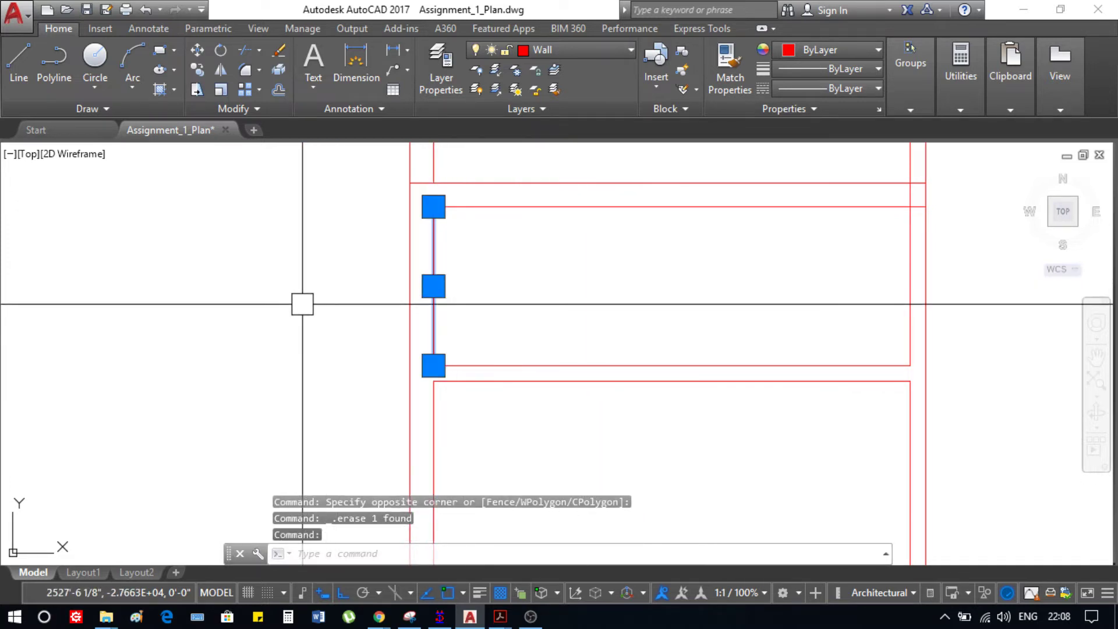
{"action": "type", "text": "co"}
{"action": "key", "text": "Return"}
{"action": "left_click", "coordinate": [282, 309]}
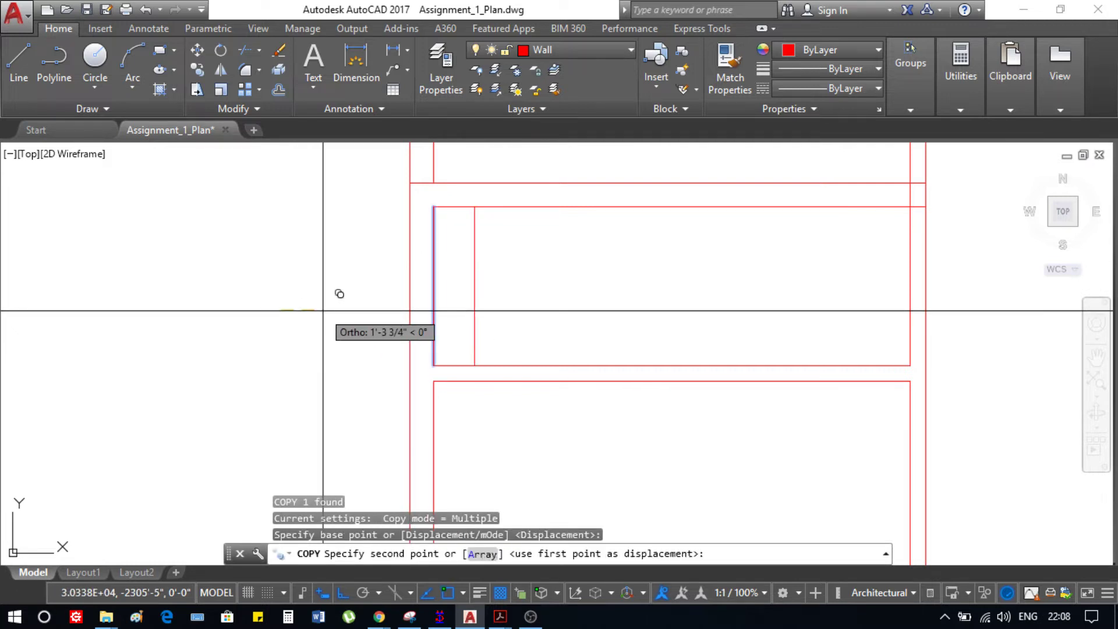
{"action": "key", "text": "Return"}
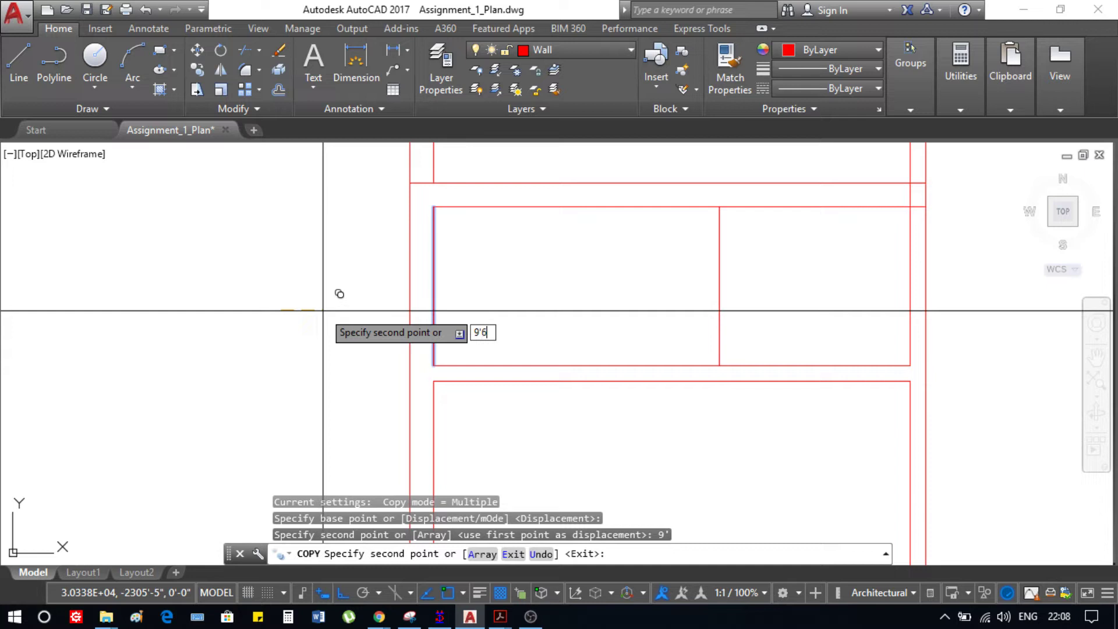
{"action": "type", "text": "9'6\""}
{"action": "key", "text": "Return"}
{"action": "key", "text": "Escape"}
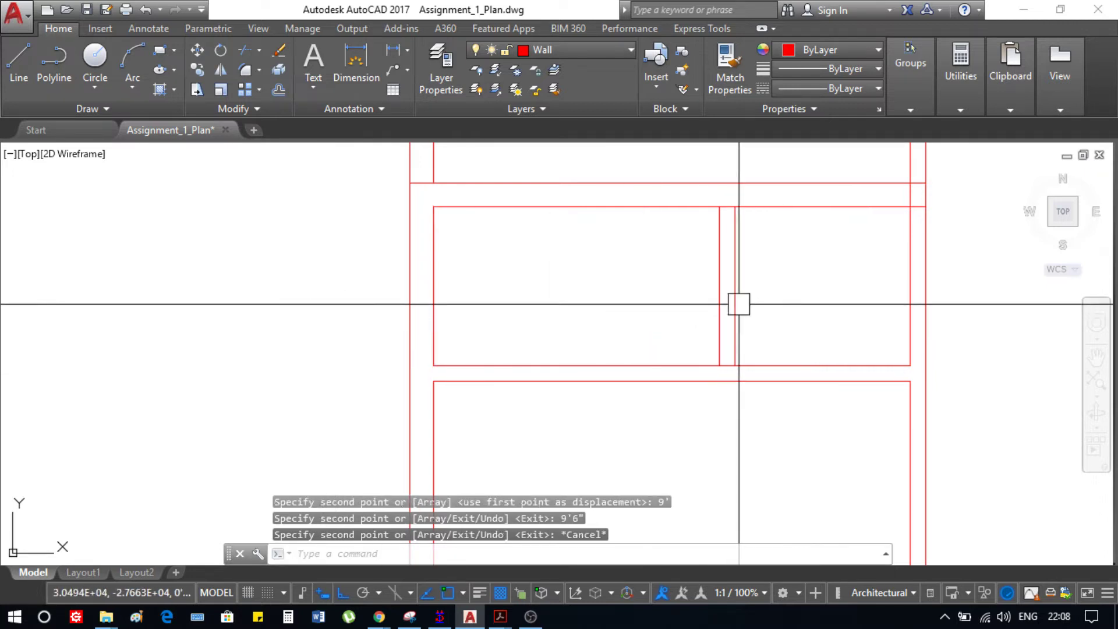
After checking the PDF, copy both partition lines from the W.C.'s inner lower-left corner to the lower end of the partition's right line
{"action": "left_click", "coordinate": [768, 301]}
{"action": "left_click", "coordinate": [705, 271]}
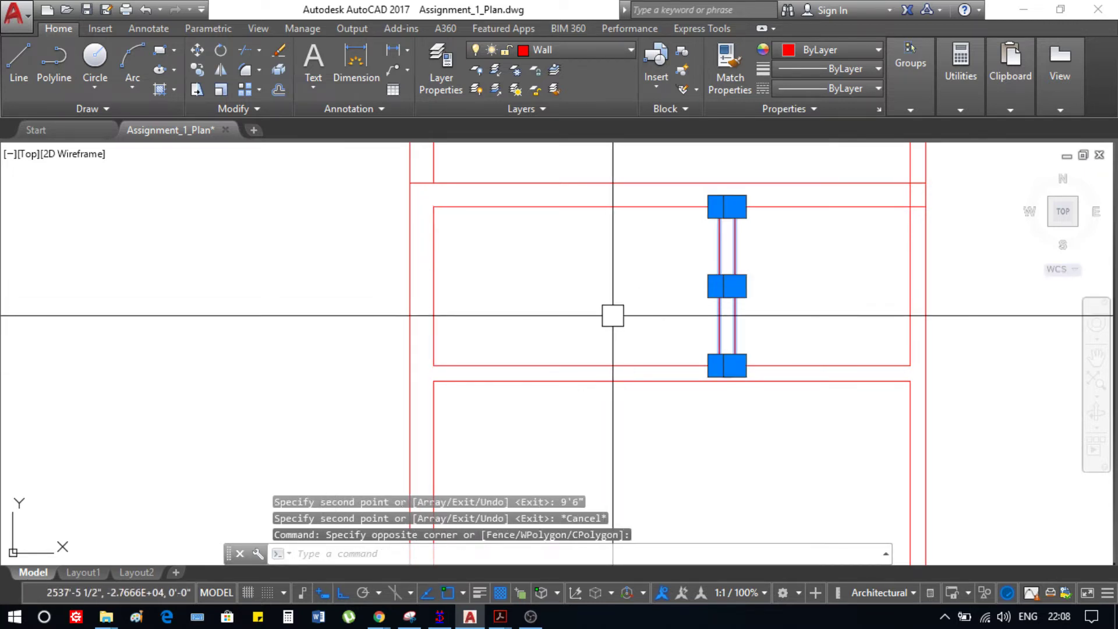
{"action": "key", "text": "alt+Tab"}
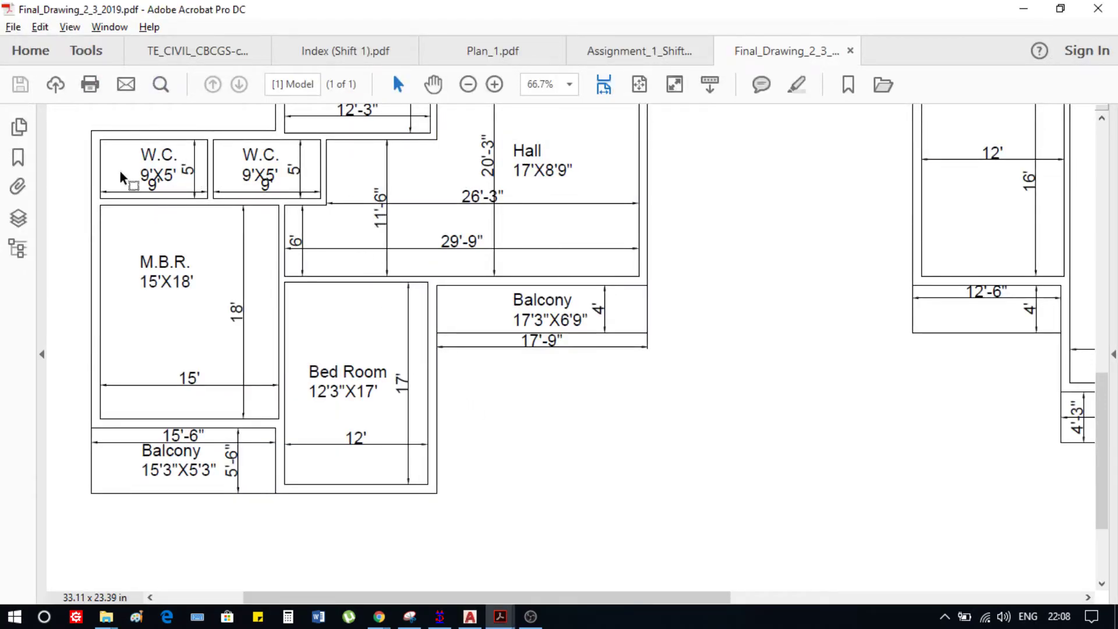
{"action": "key", "text": "alt+Tab"}
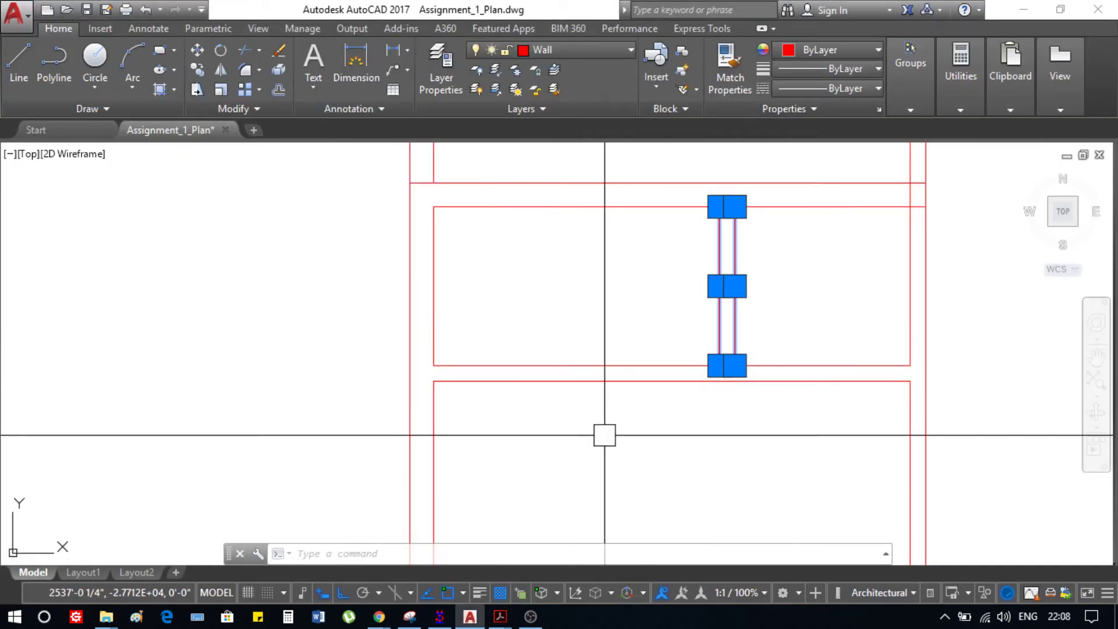
{"action": "key", "text": "Return"}
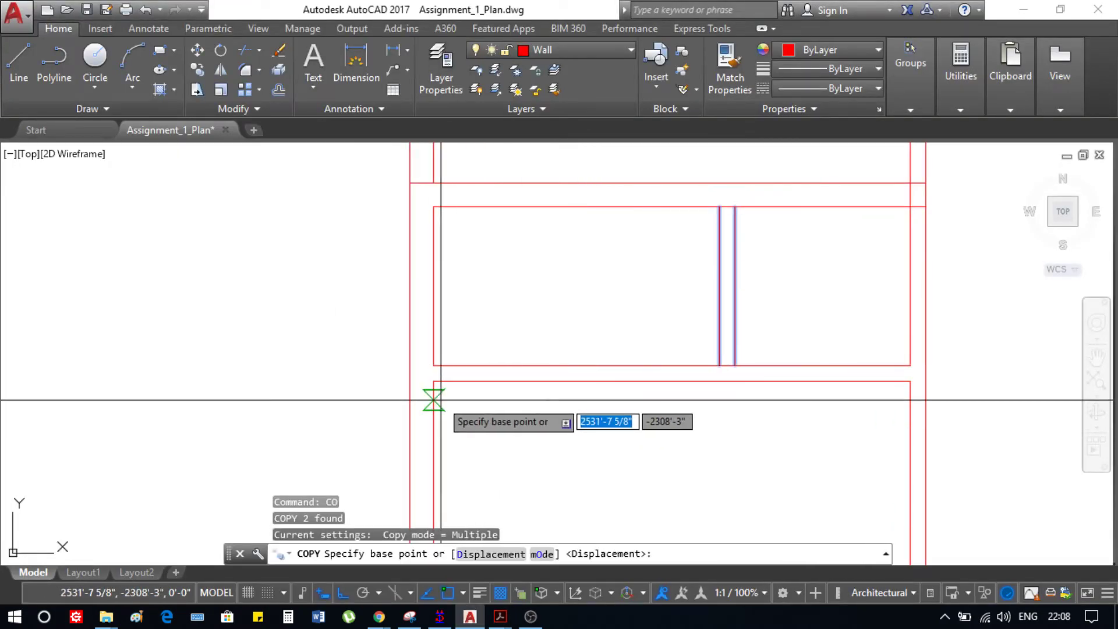
{"action": "left_click", "coordinate": [433, 366]}
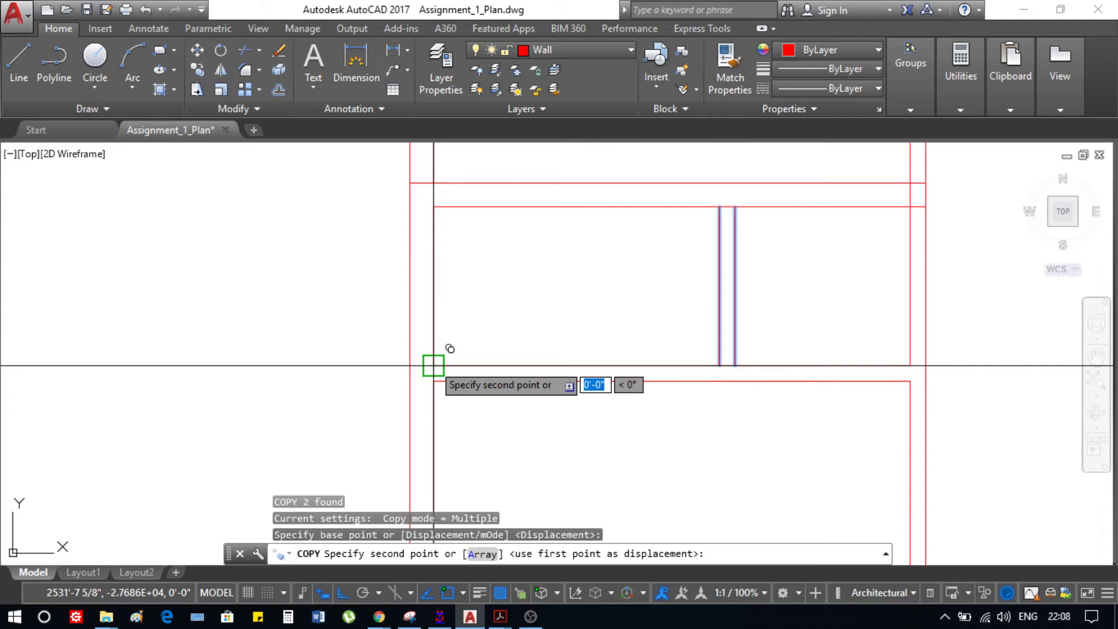
{"action": "left_click", "coordinate": [733, 372]}
{"action": "key", "text": "Escape"}
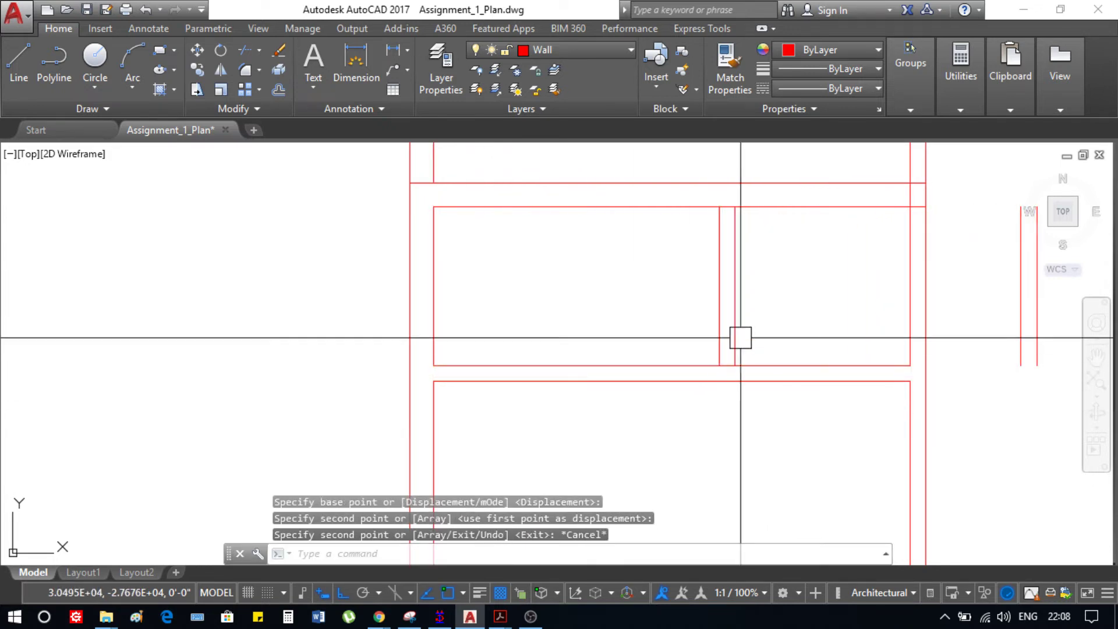
Measure the horizontal distance from the W.C. partition's right line to the nearer of the two copied vertical lines
{"action": "type", "text": "di"}
{"action": "key", "text": "Return"}
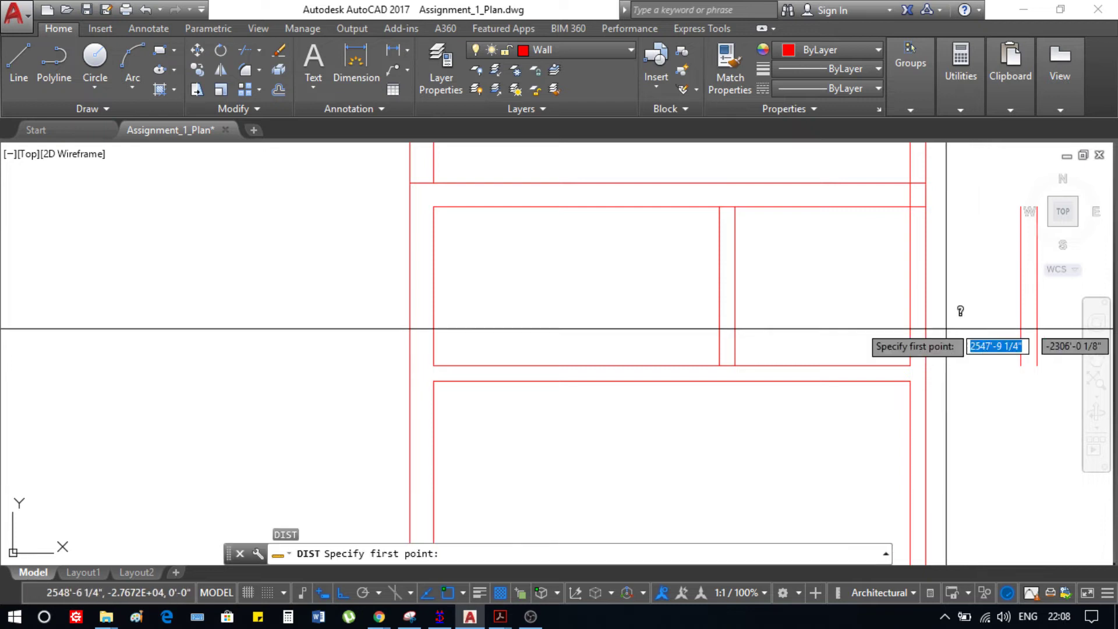
{"action": "left_click", "coordinate": [735, 312]}
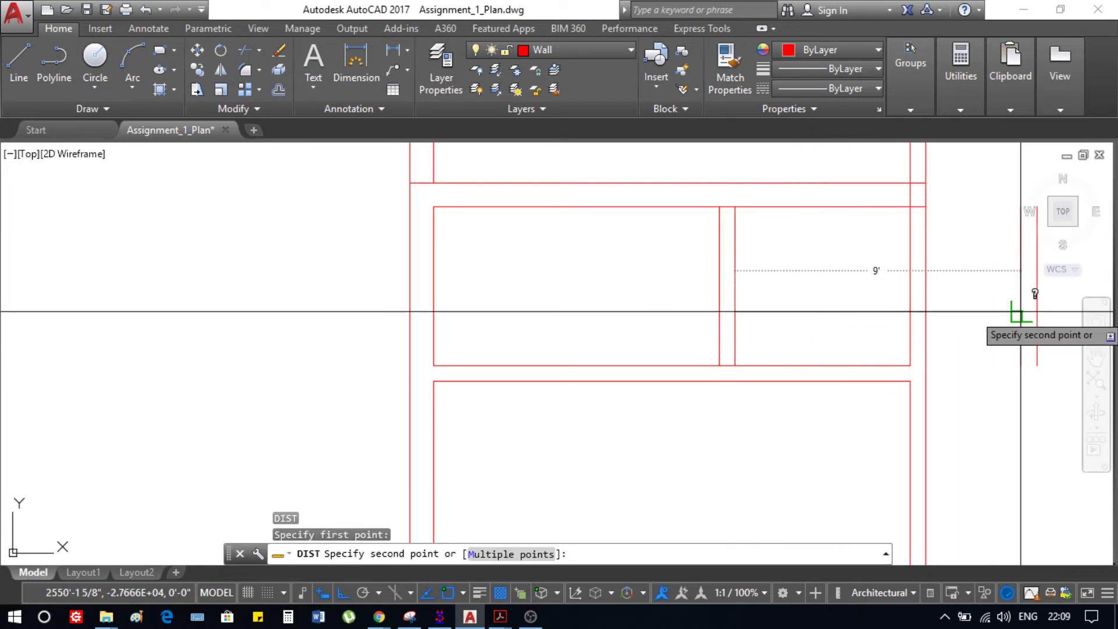
{"action": "key", "text": "Escape"}
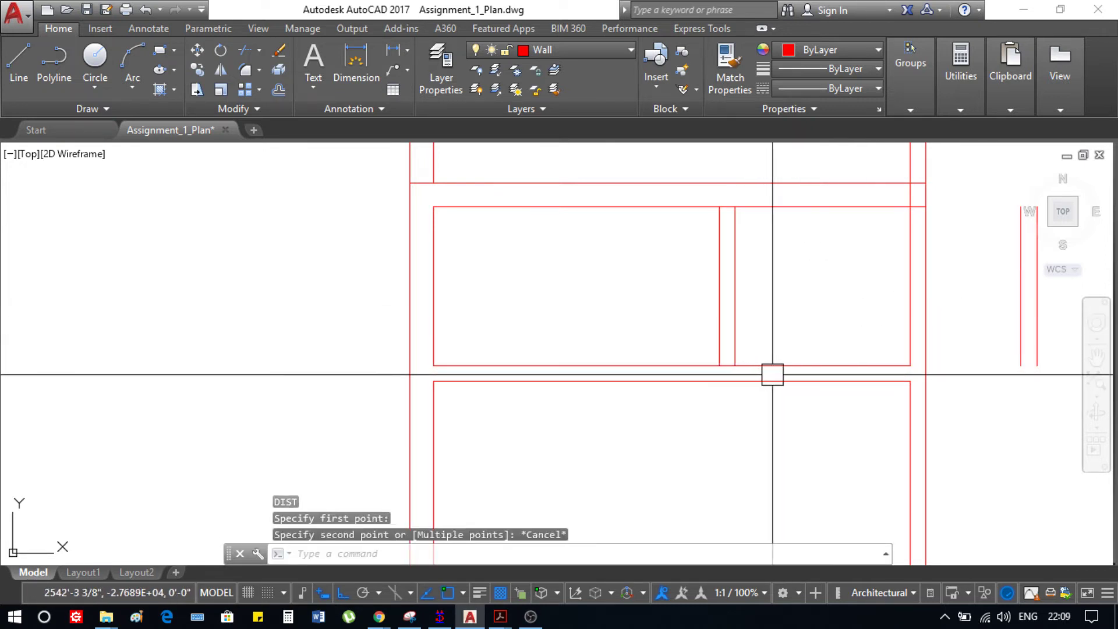
Fillet the W.C.'s lower and upper inner wall lines to the nearer copied vertical line with radius 0 to close the second W.C
{"action": "type", "text": "f"}
{"action": "key", "text": "Return"}
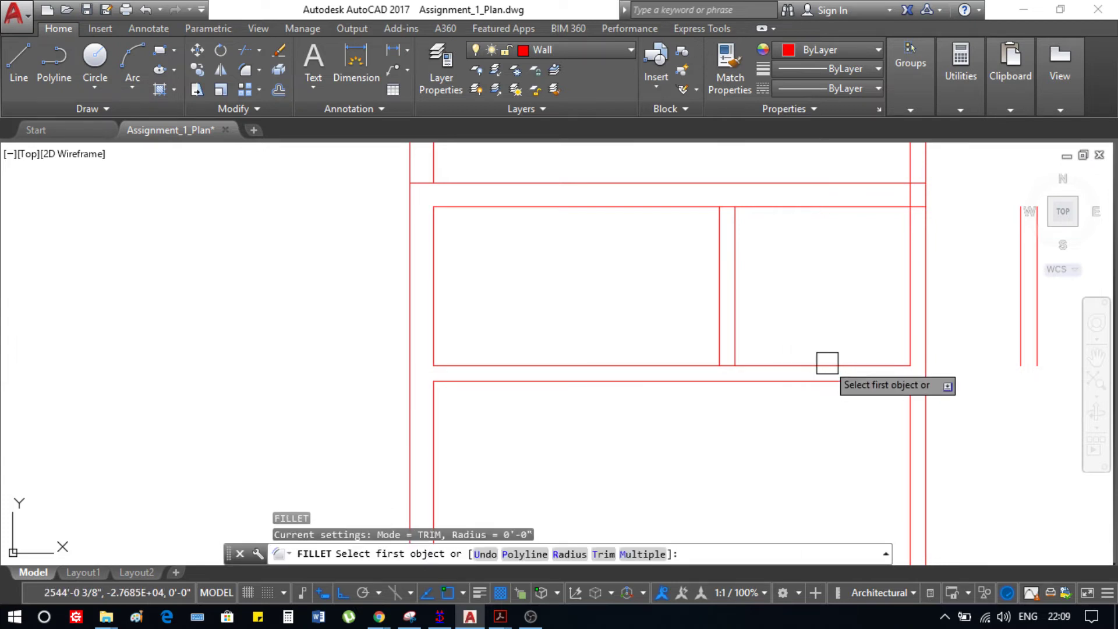
{"action": "left_click", "coordinate": [825, 366]}
{"action": "left_click", "coordinate": [1012, 349]}
{"action": "key", "text": "Return"}
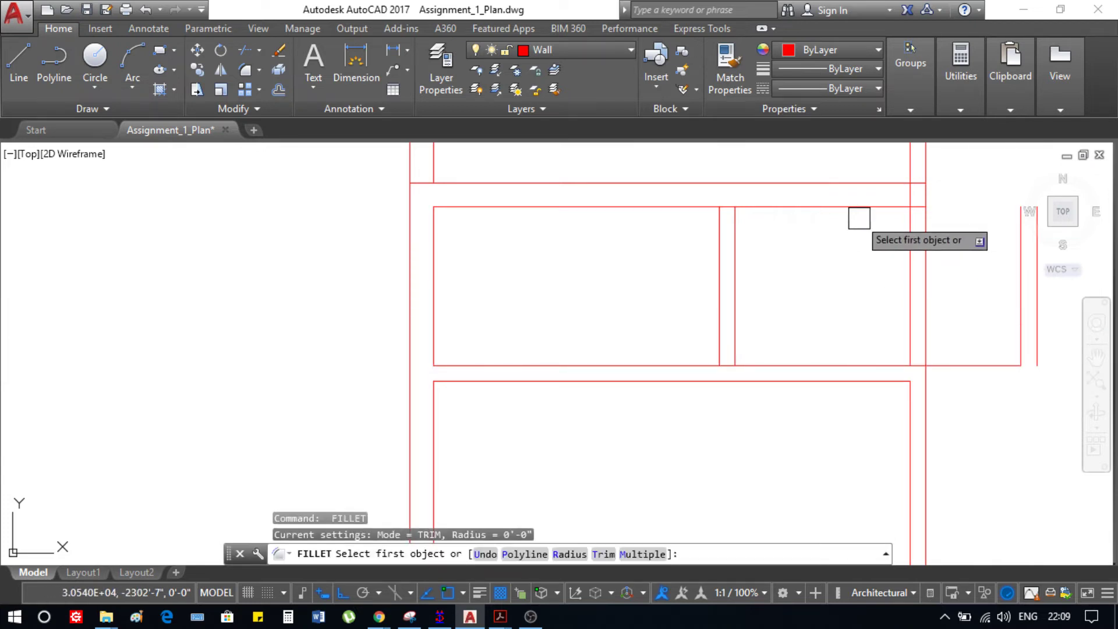
{"action": "left_click", "coordinate": [859, 207]}
{"action": "left_click", "coordinate": [1014, 274]}
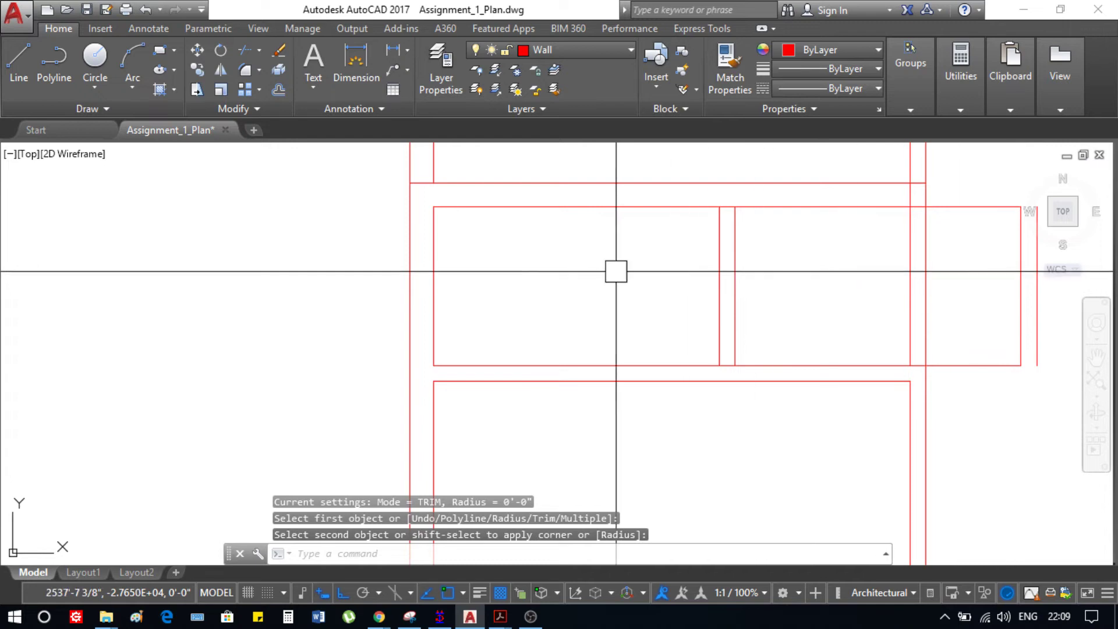
After checking the reference PDF, trim away the two vertical wall lines crossing the inside of the second W.C
{"action": "scroll", "coordinate": [616, 272], "scroll_direction": "down", "scroll_amount": 2}
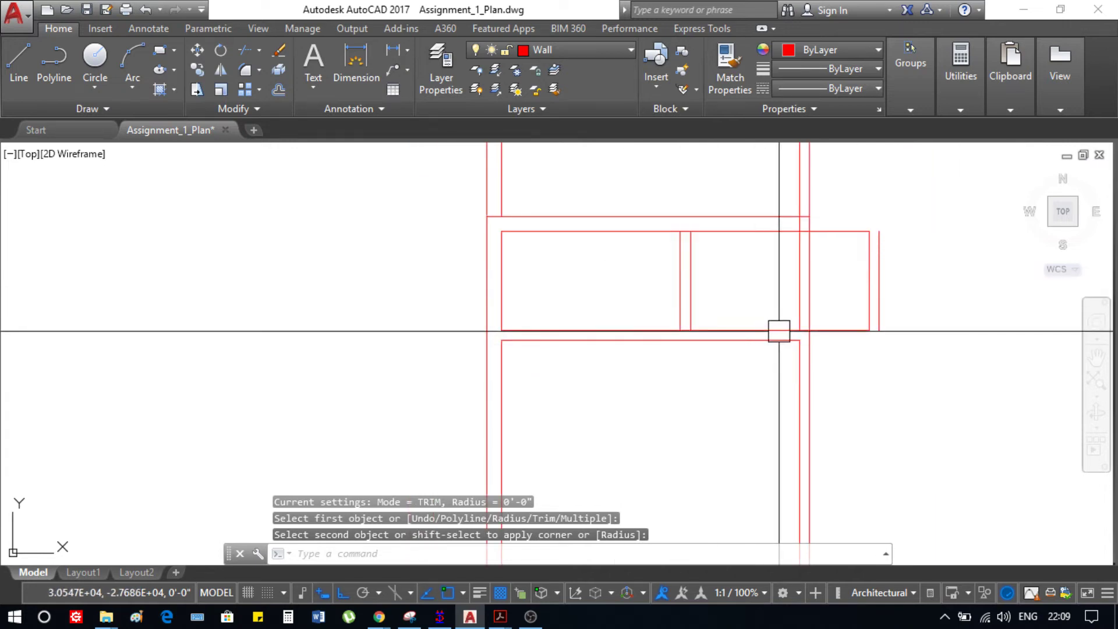
{"action": "key", "text": "alt+Tab"}
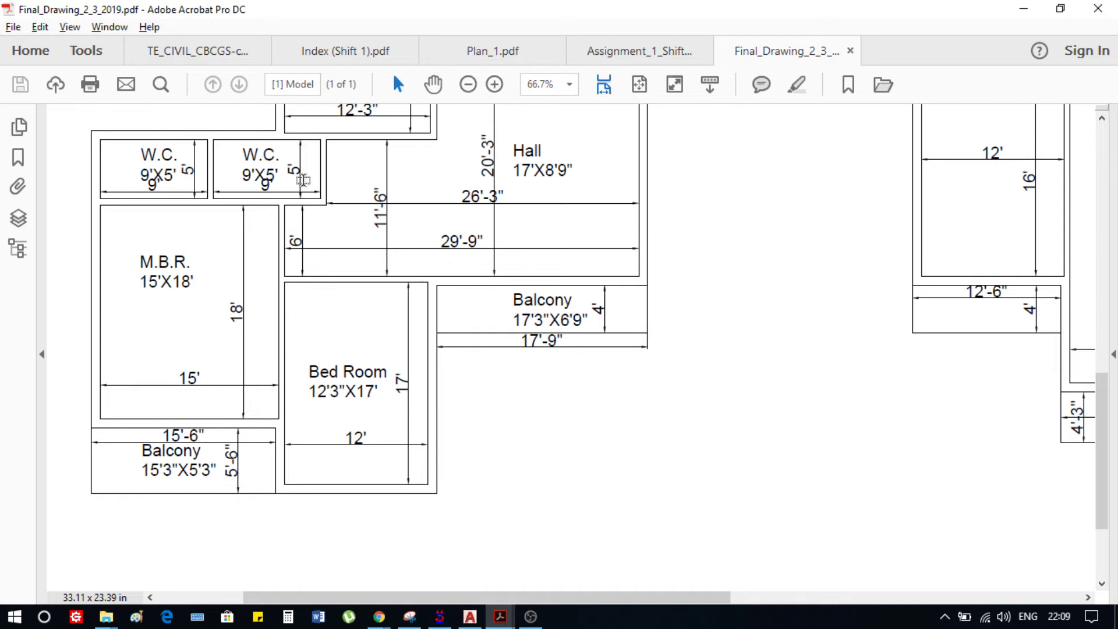
{"action": "key", "text": "alt+Tab"}
{"action": "scroll", "coordinate": [786, 253], "scroll_direction": "up", "scroll_amount": 2}
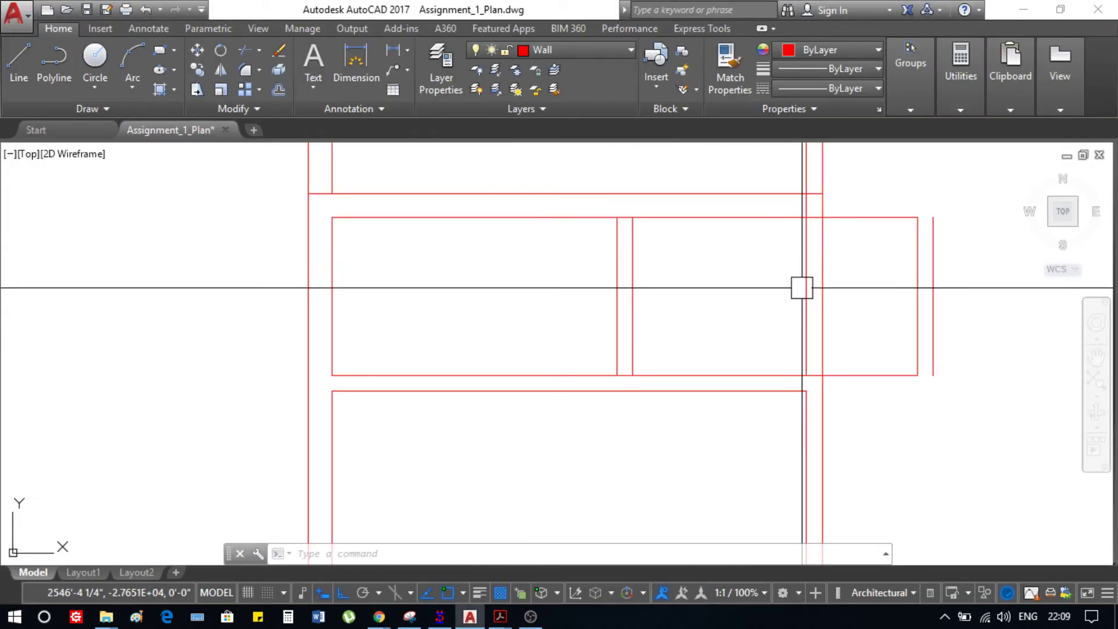
{"action": "type", "text": "tr"}
{"action": "key", "text": "Return"}
{"action": "key", "text": "Return"}
{"action": "left_click", "coordinate": [834, 314]}
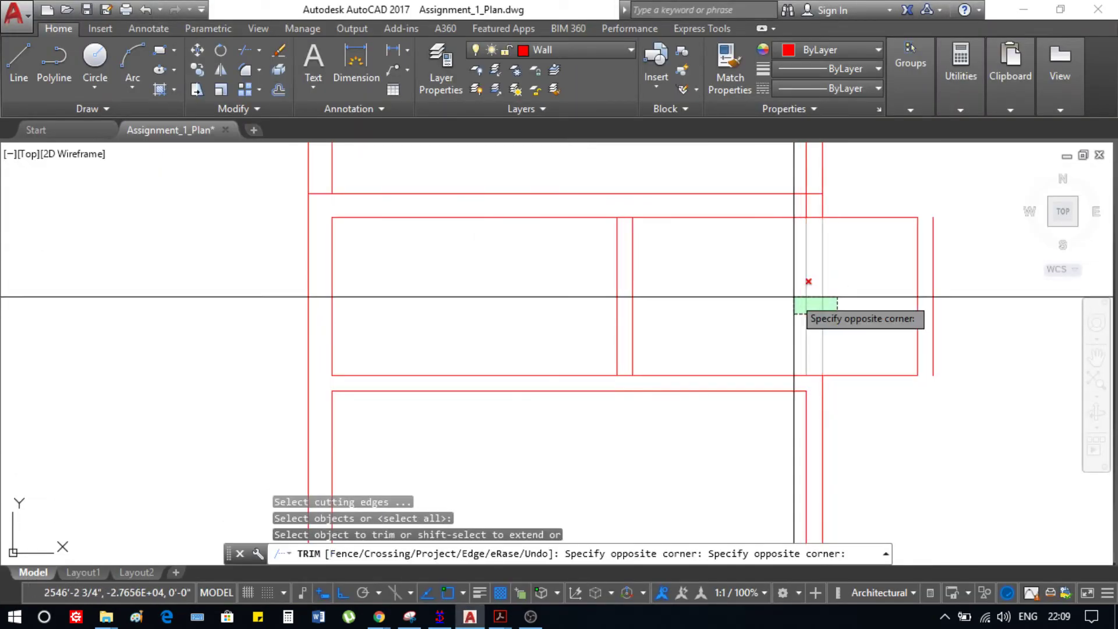
{"action": "left_click", "coordinate": [797, 304]}
{"action": "scroll", "coordinate": [801, 205], "scroll_direction": "up", "scroll_amount": 4}
{"action": "scroll", "coordinate": [798, 206], "scroll_direction": "down", "scroll_amount": 5}
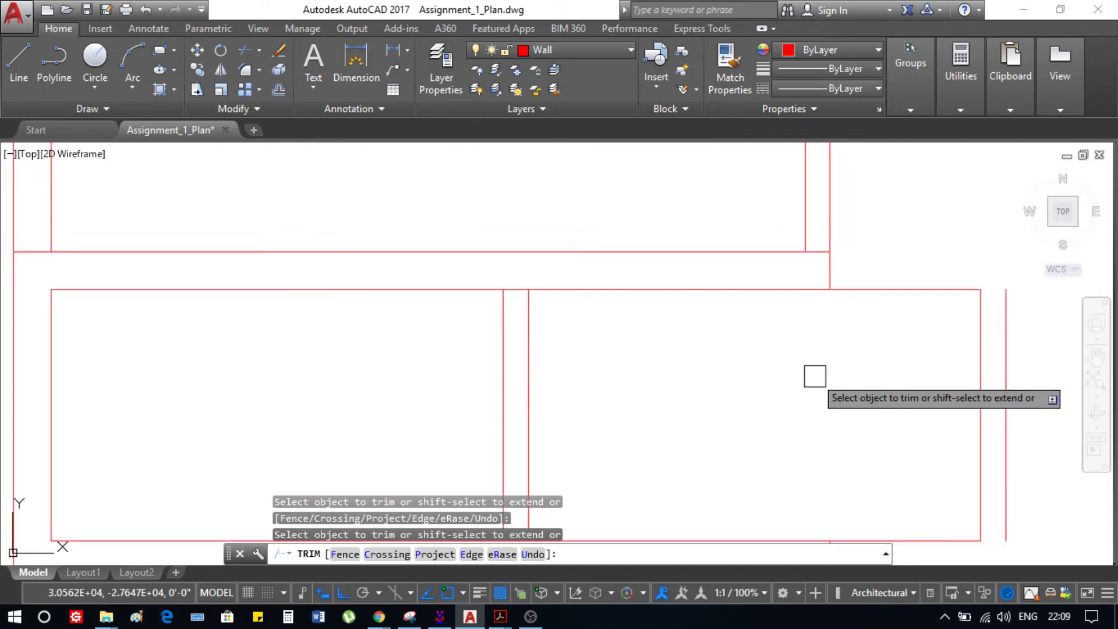
{"action": "key", "text": "Escape"}
After checking the PDF, move the inner right wall line of the room above the W.C.s 3" to the left
{"action": "key", "text": "alt"}
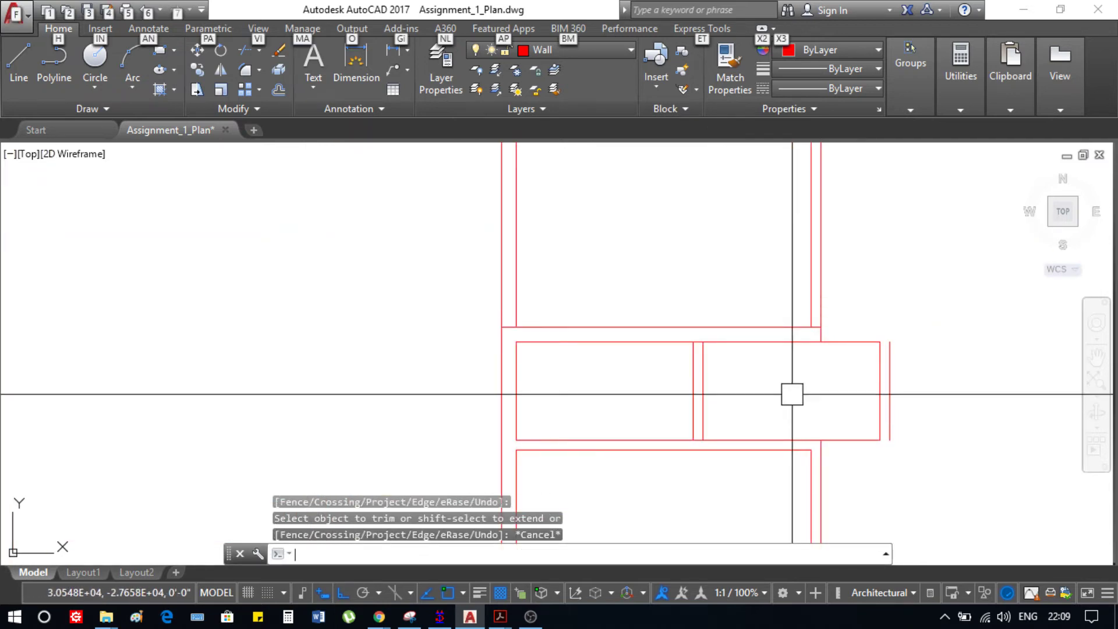
{"action": "key", "text": "alt+Tab"}
{"action": "scroll", "coordinate": [554, 367], "scroll_direction": "down", "scroll_amount": 1}
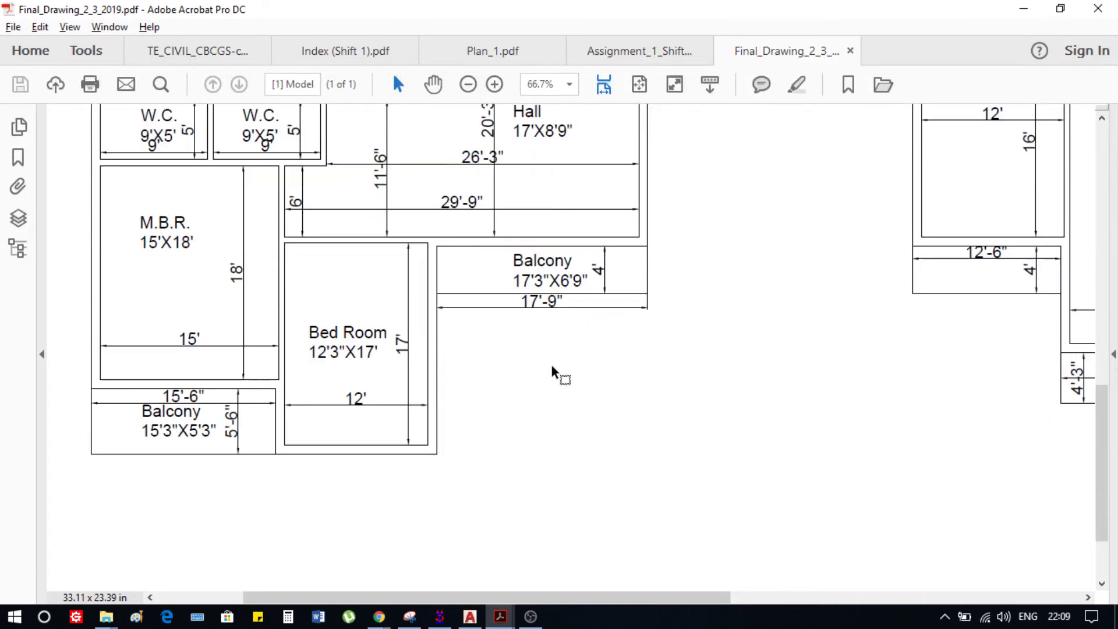
{"action": "scroll", "coordinate": [494, 392], "scroll_direction": "down", "scroll_amount": 1}
{"action": "scroll", "coordinate": [598, 476], "scroll_direction": "up", "scroll_amount": 4}
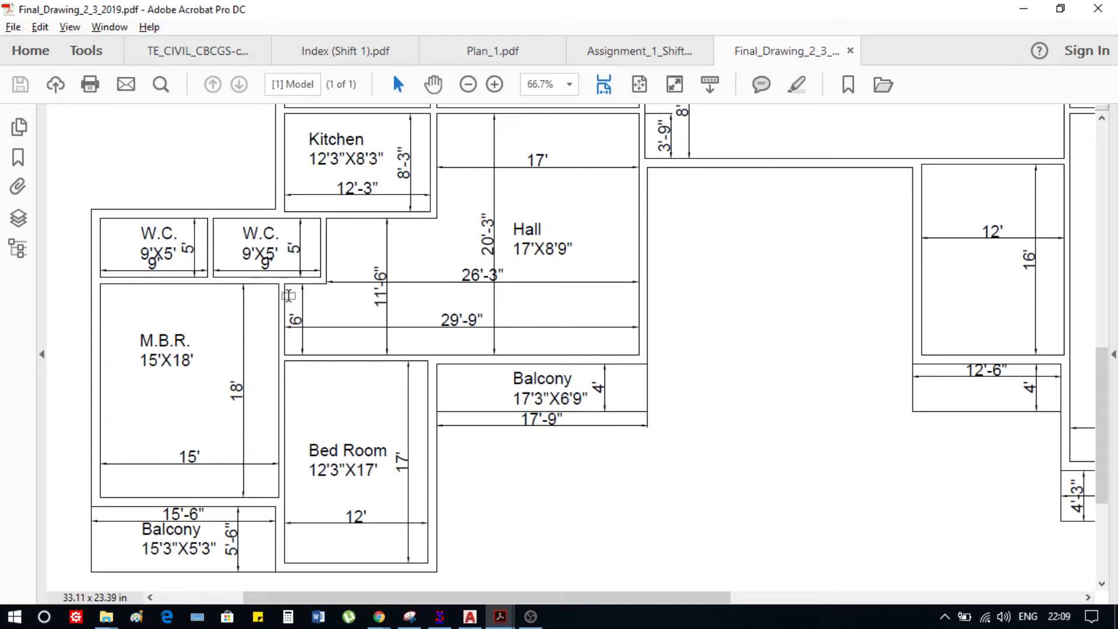
{"action": "key", "text": "alt+Tab"}
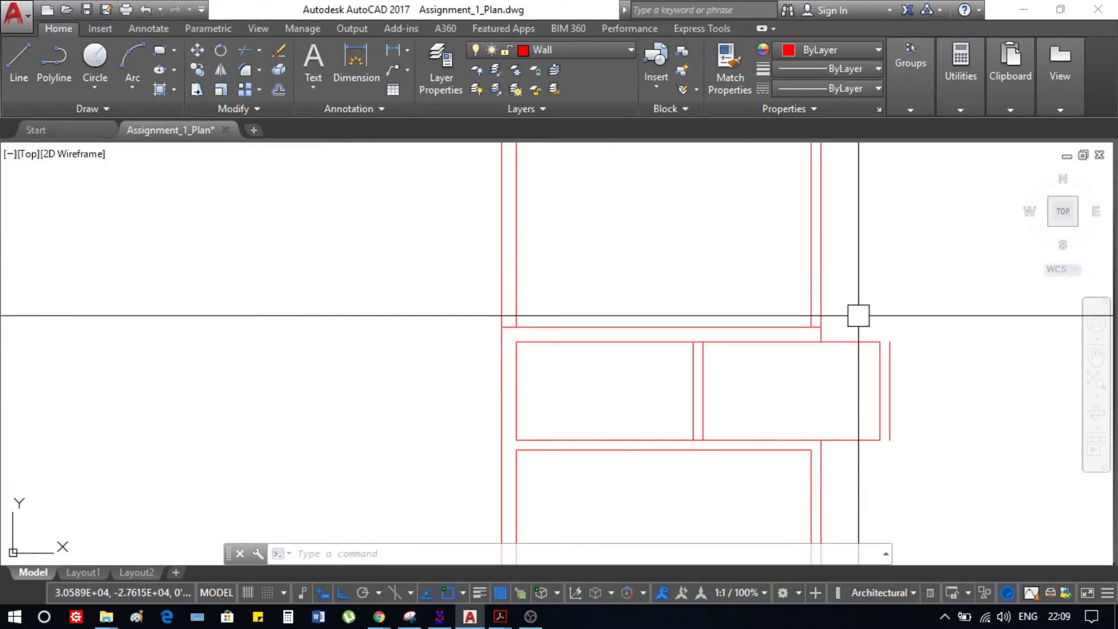
{"action": "scroll", "coordinate": [815, 308], "scroll_direction": "up", "scroll_amount": 2}
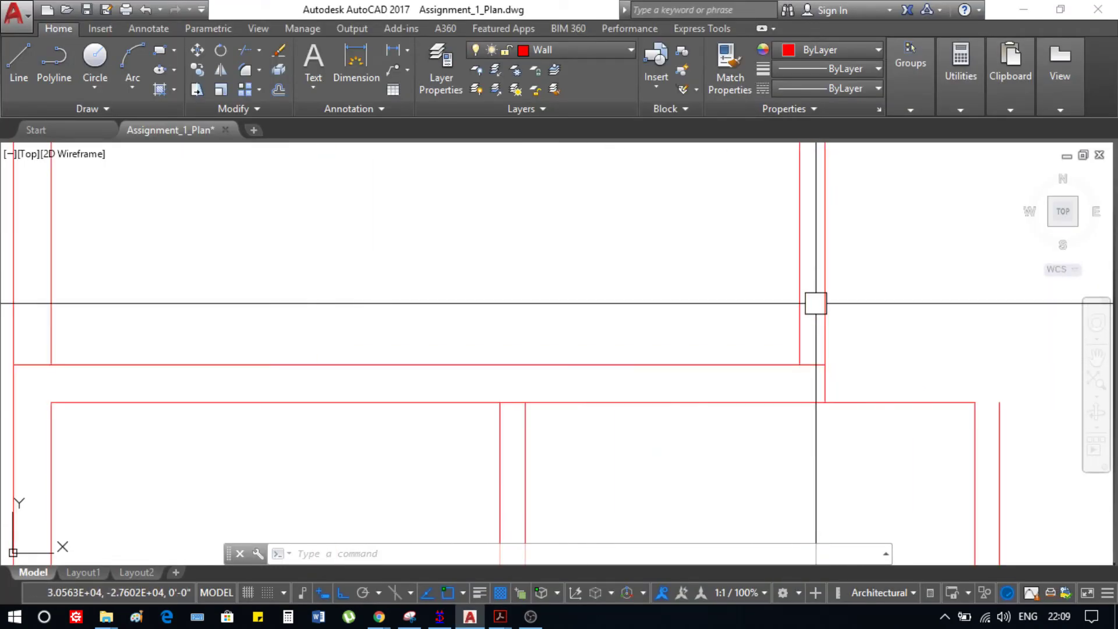
{"action": "scroll", "coordinate": [802, 332], "scroll_direction": "down", "scroll_amount": 2}
{"action": "left_click", "coordinate": [796, 326]}
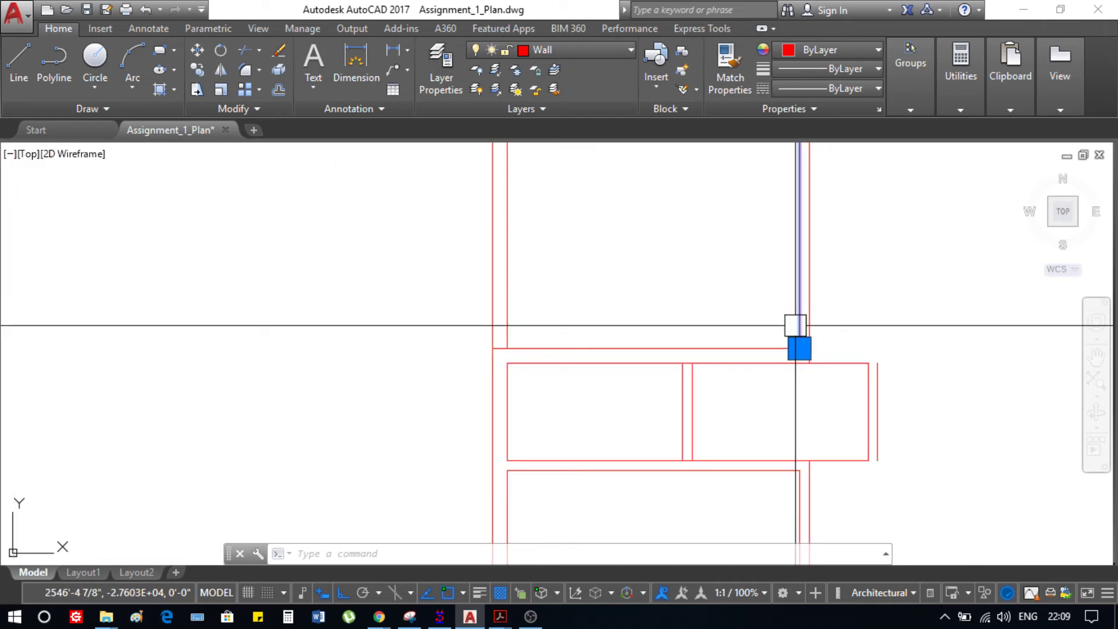
{"action": "type", "text": "m"}
{"action": "key", "text": "Return"}
{"action": "left_click", "coordinate": [726, 302]}
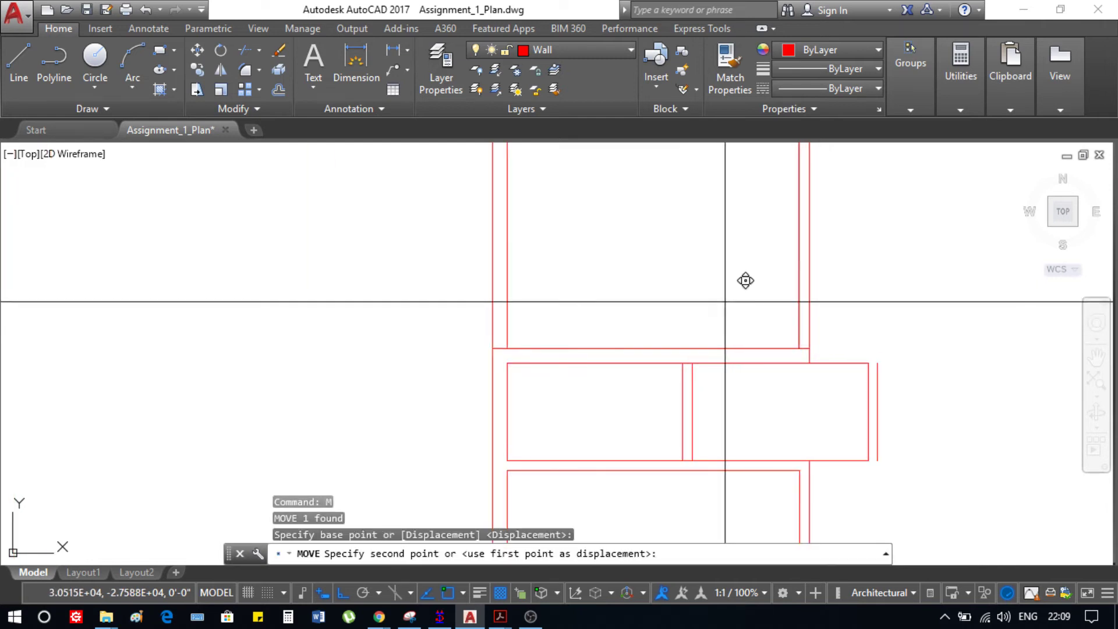
{"action": "type", "text": "3"}
{"action": "key", "text": "Escape"}
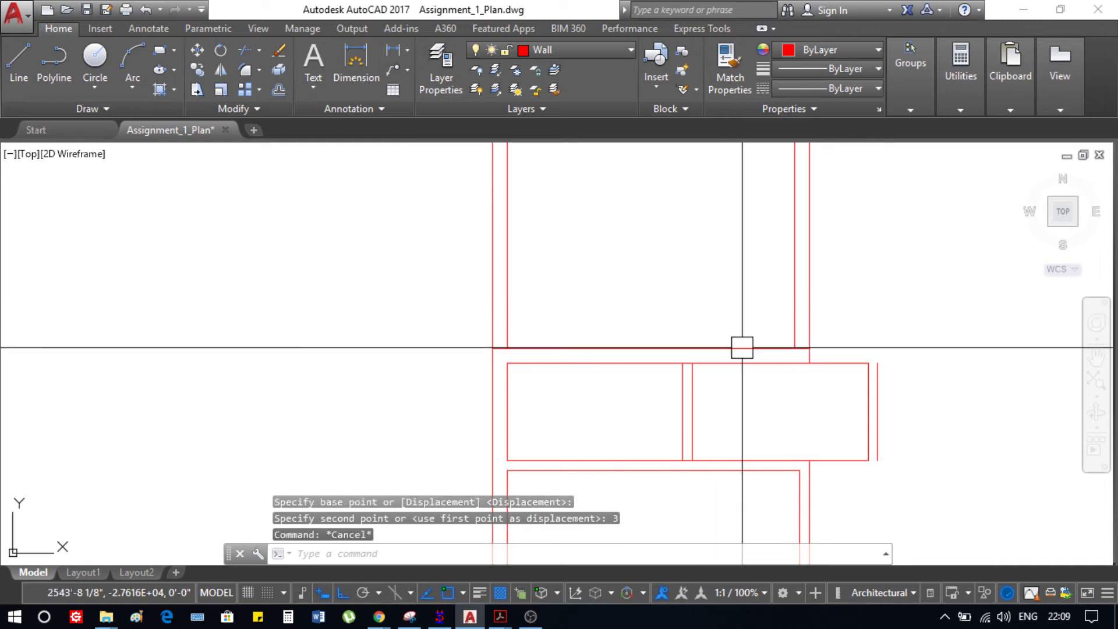
Trim the upper room's bottom wall line back to its moved inner right wall line
{"action": "scroll", "coordinate": [802, 351], "scroll_direction": "up", "scroll_amount": 4}
{"action": "type", "text": "tr"}
{"action": "key", "text": "Return"}
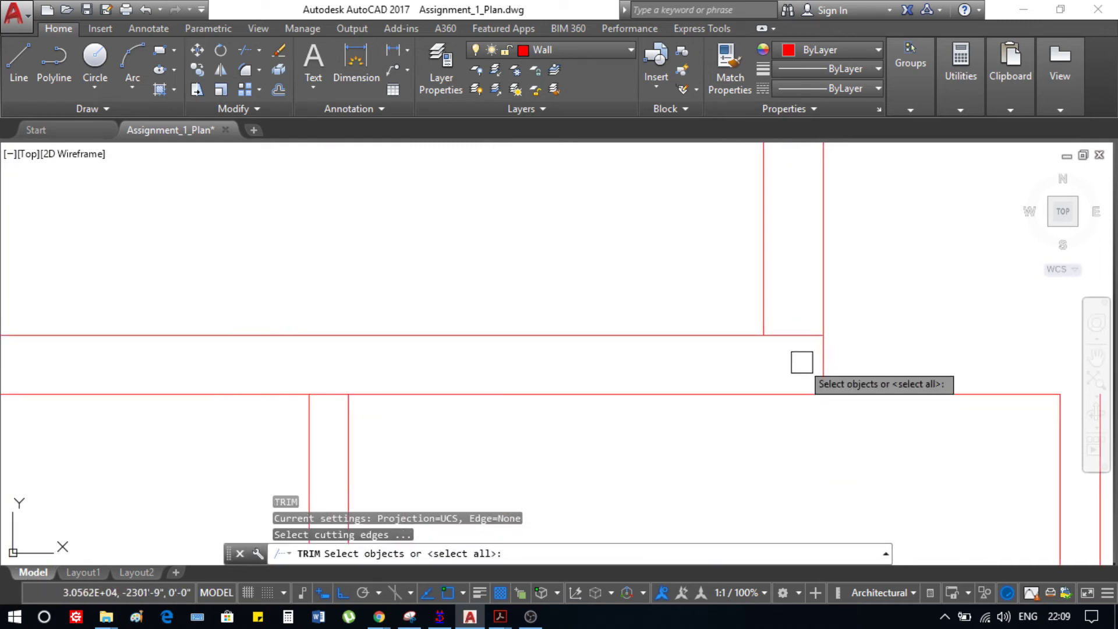
{"action": "key", "text": "Return"}
{"action": "scroll", "coordinate": [810, 350], "scroll_direction": "down", "scroll_amount": 3}
{"action": "key", "text": "Escape"}
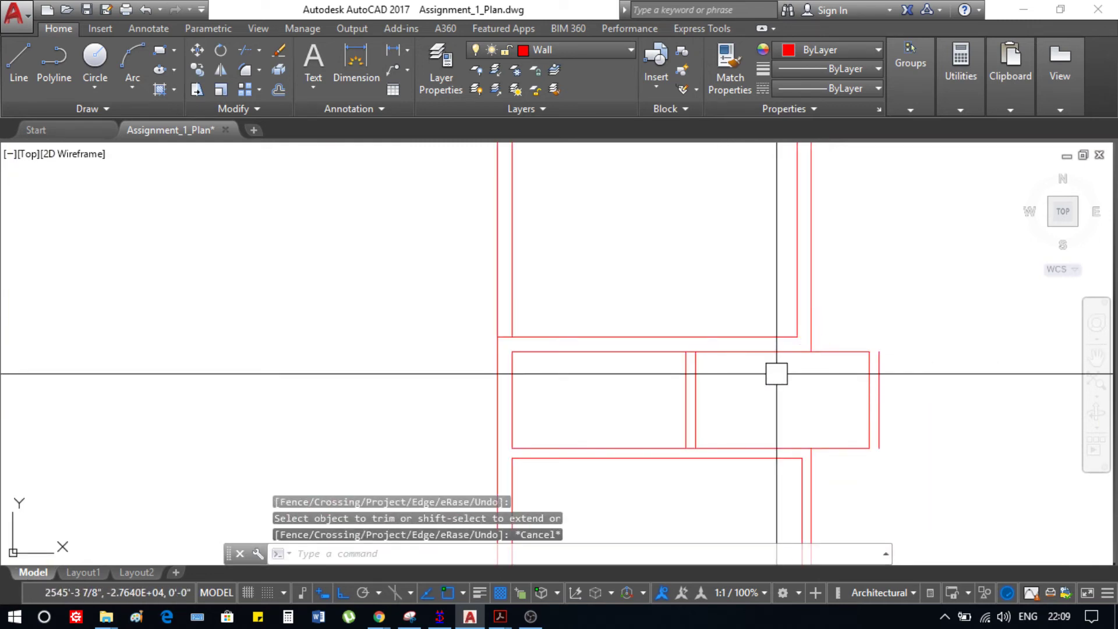
After checking the PDF, draw a horizontal line to the right from the upper room's inner lower-right corner, across the outer wall line
{"action": "key", "text": "alt+Tab"}
{"action": "scroll", "coordinate": [524, 304], "scroll_direction": "down", "scroll_amount": 1}
{"action": "scroll", "coordinate": [279, 178], "scroll_direction": "up", "scroll_amount": 2}
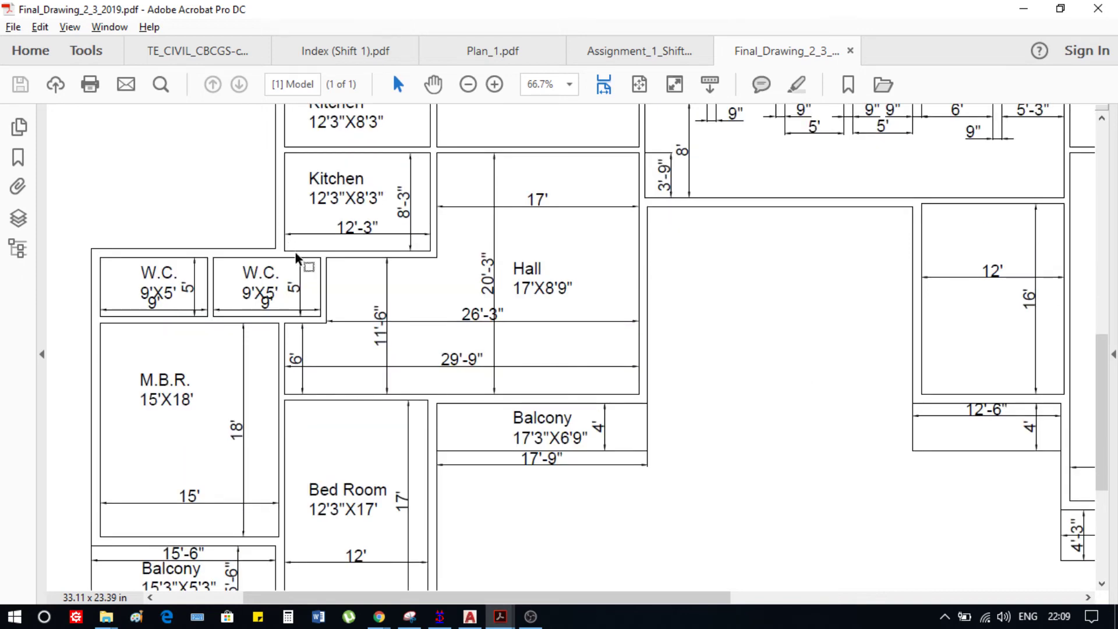
{"action": "key", "text": "alt+Tab"}
{"action": "scroll", "coordinate": [810, 358], "scroll_direction": "up", "scroll_amount": 2}
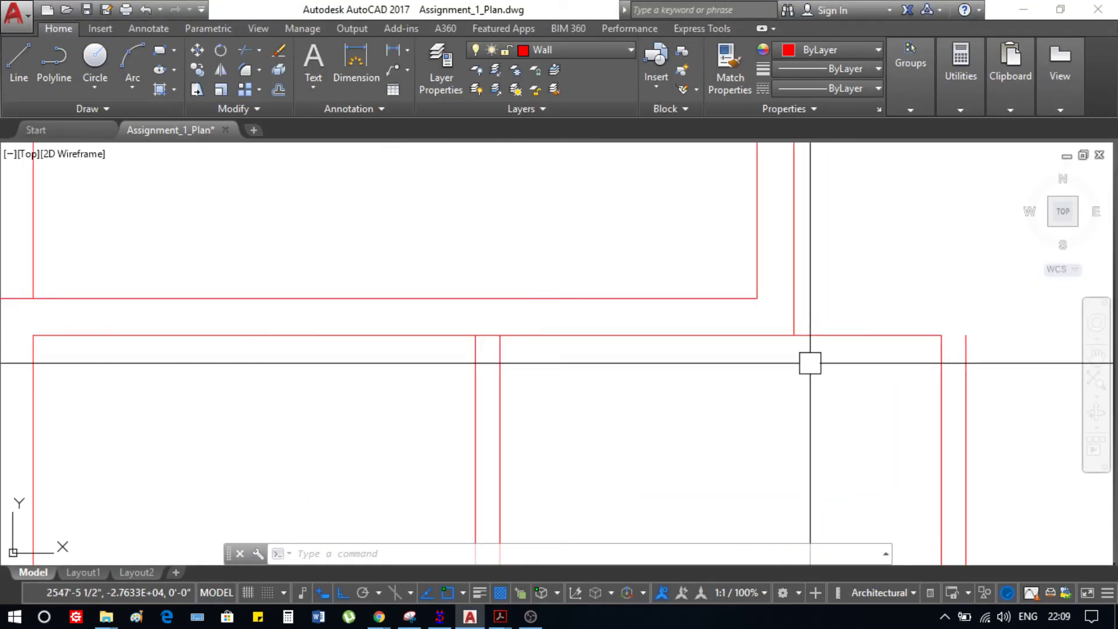
{"action": "key", "text": "Return"}
{"action": "left_click", "coordinate": [757, 298]}
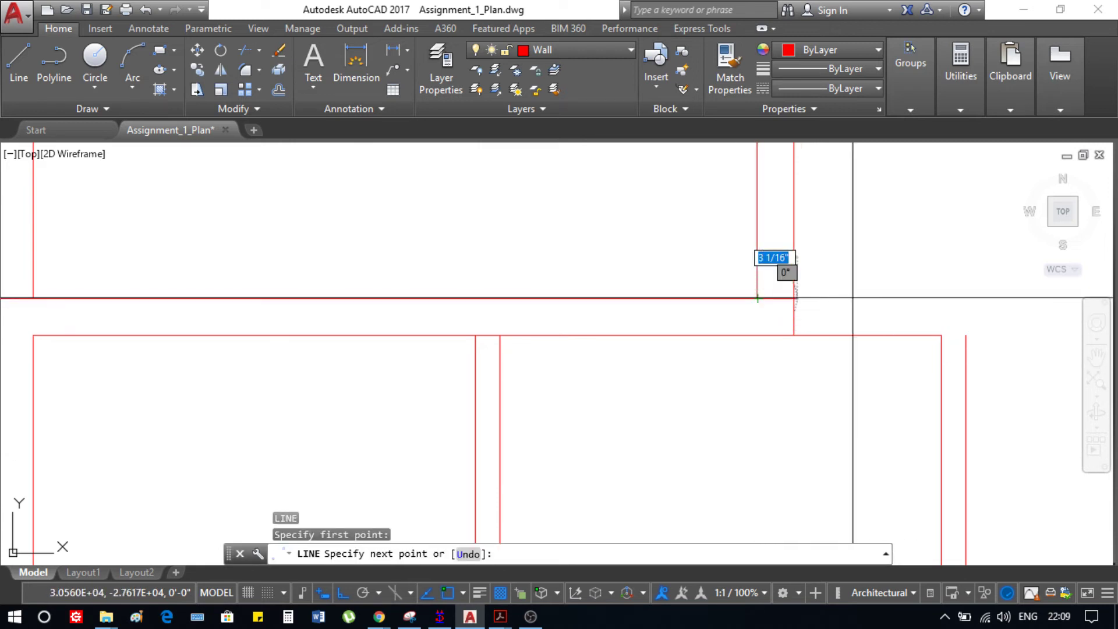
{"action": "left_click", "coordinate": [931, 299]}
{"action": "key", "text": "Escape"}
Move the new horizontal line above the second W.C. 3" down
{"action": "left_click", "coordinate": [896, 298]}
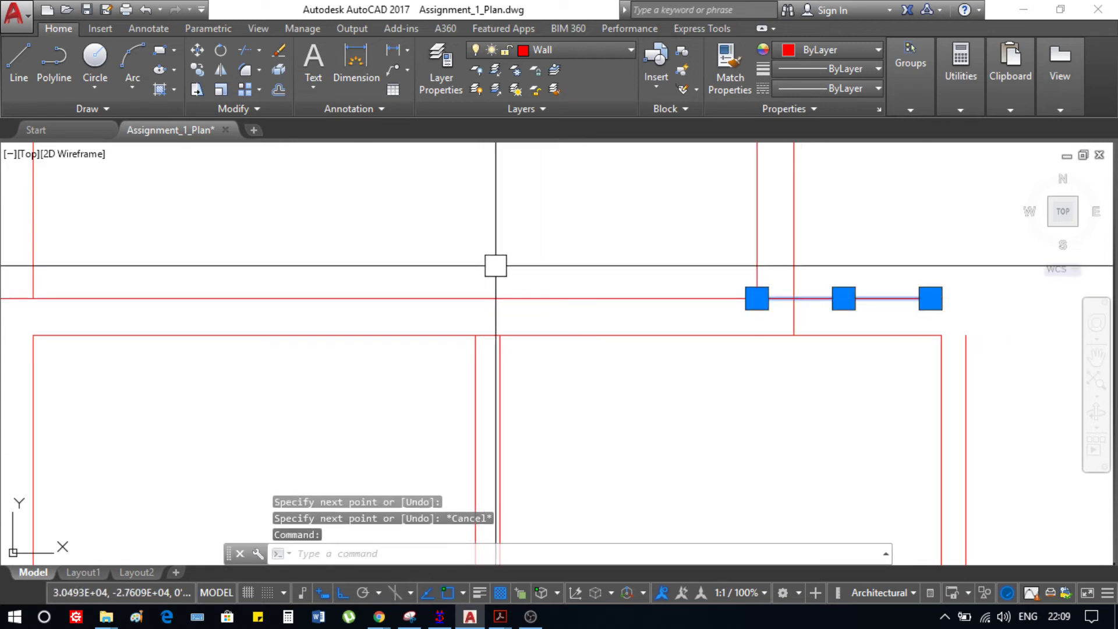
{"action": "type", "text": "m"}
{"action": "key", "text": "Return"}
{"action": "left_click", "coordinate": [525, 222]}
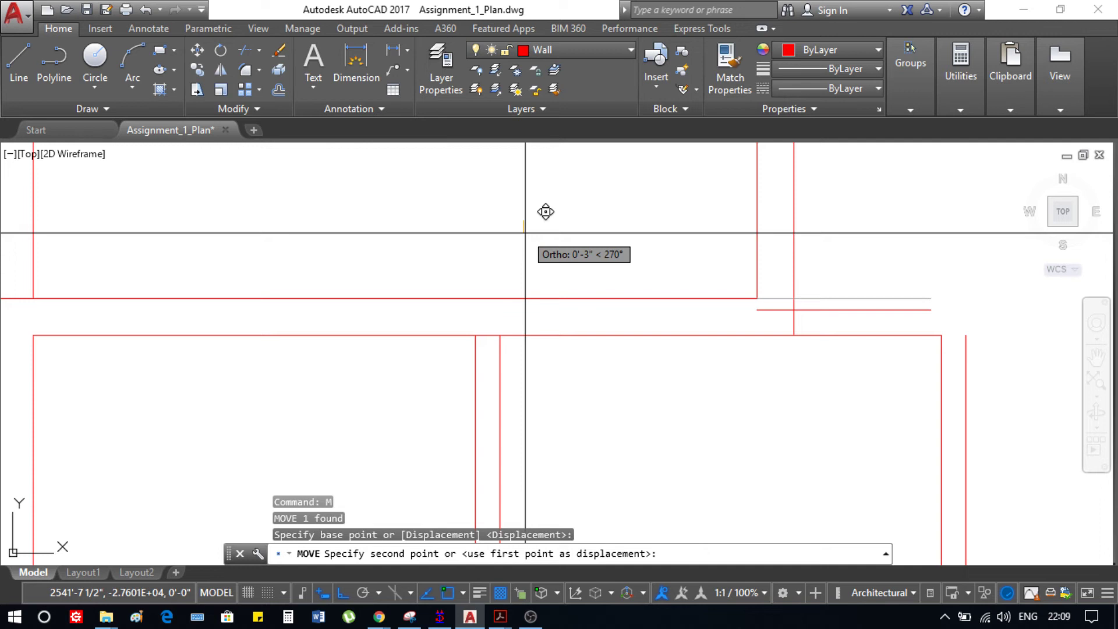
{"action": "type", "text": "3"}
{"action": "key", "text": "Return"}
{"action": "key", "text": "Escape"}
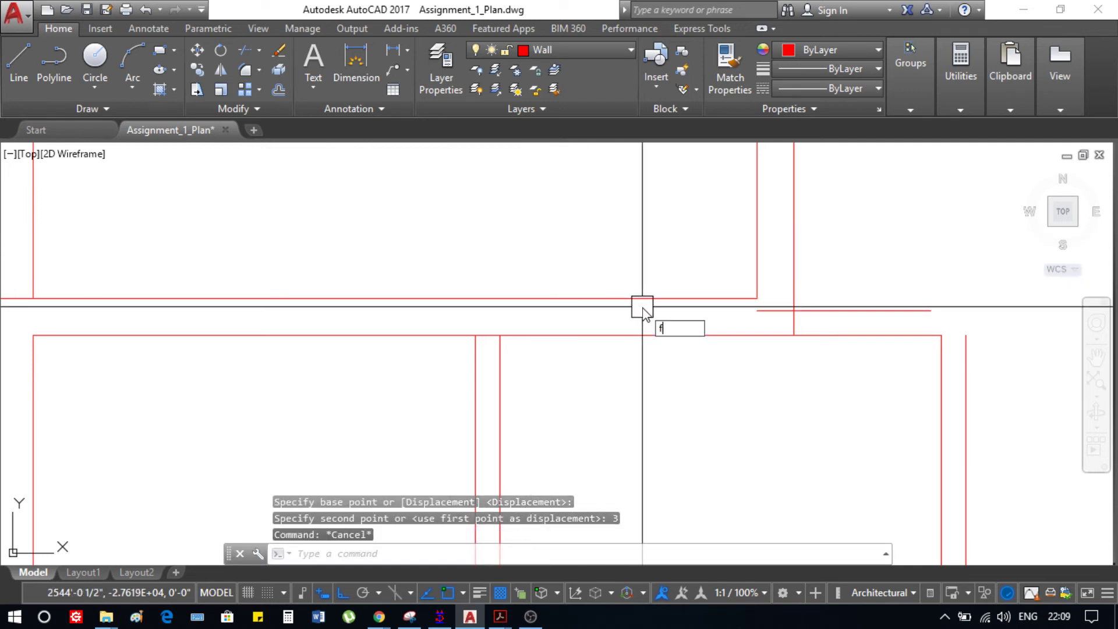
Fillet the upper room's outer right wall line and the moved horizontal line into a sharp corner
{"action": "type", "text": "f"}
{"action": "key", "text": "Return"}
{"action": "left_click", "coordinate": [802, 278]}
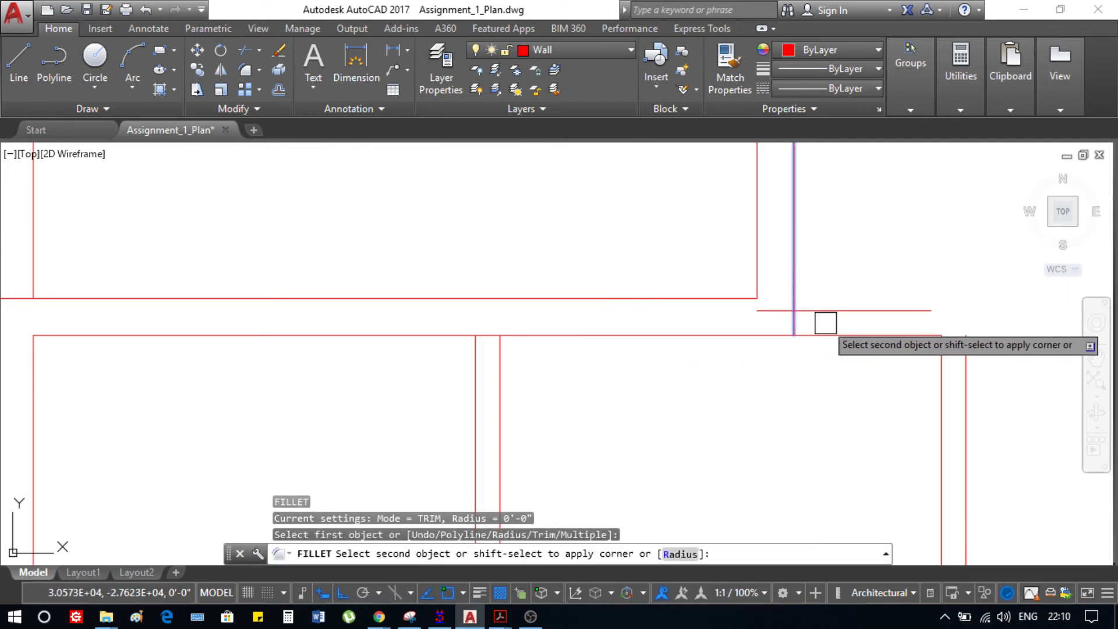
{"action": "left_click", "coordinate": [824, 312]}
{"action": "key", "text": "Escape"}
{"action": "key", "text": "Escape"}
After checking the PDF, stretch the right end of the horizontal line well beyond the second W.C.'s right wall
{"action": "key", "text": "alt+Tab"}
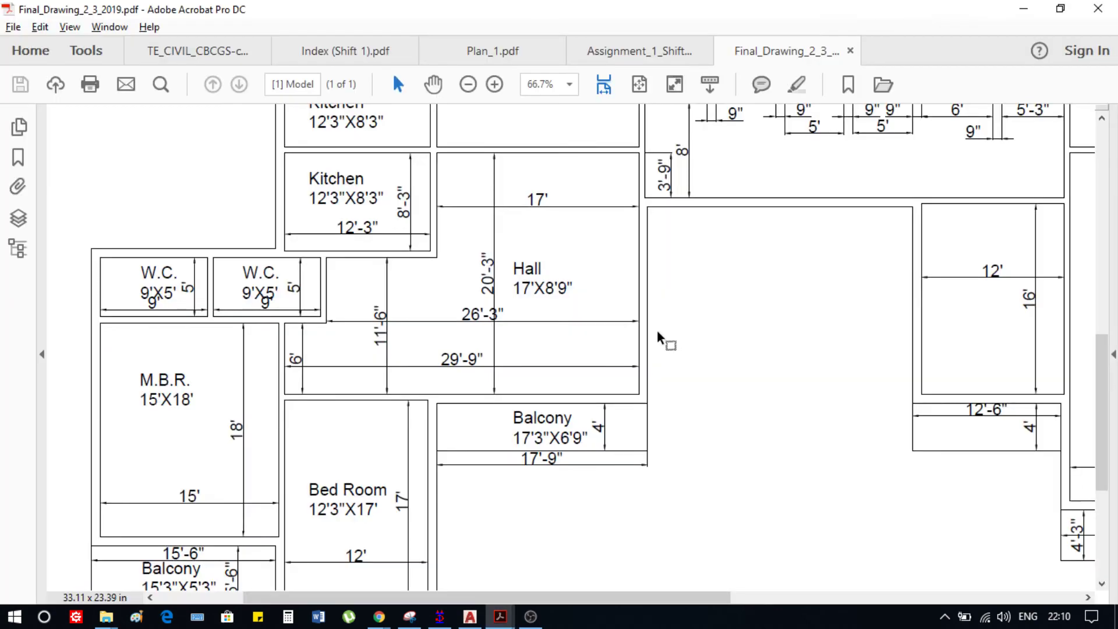
{"action": "key", "text": "alt+Tab"}
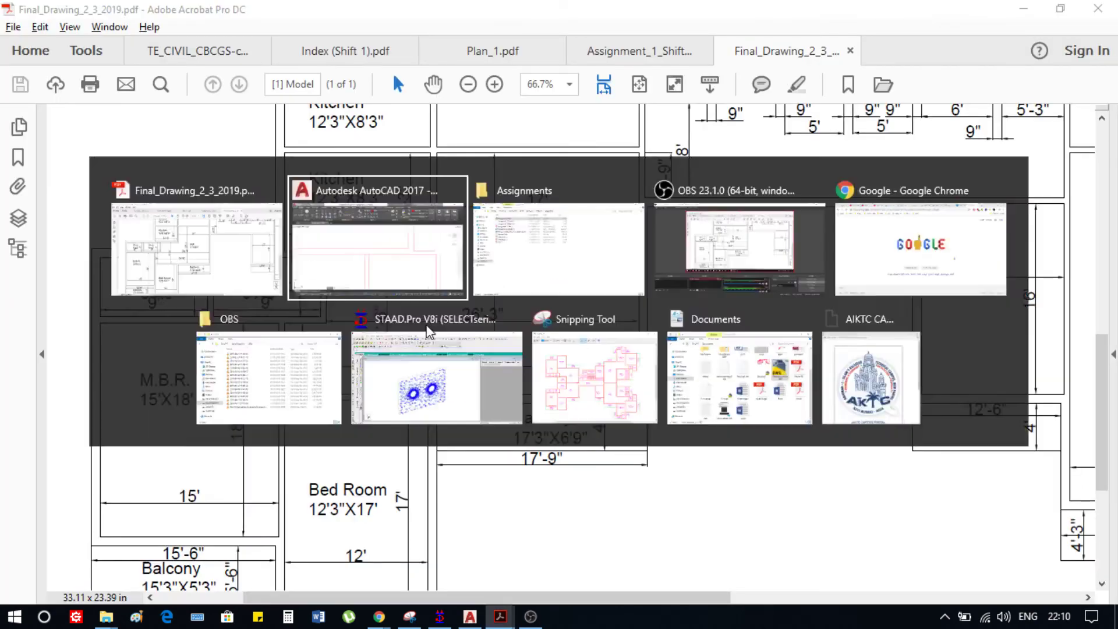
{"action": "scroll", "coordinate": [654, 327], "scroll_direction": "down", "scroll_amount": 2}
{"action": "left_click", "coordinate": [665, 335]}
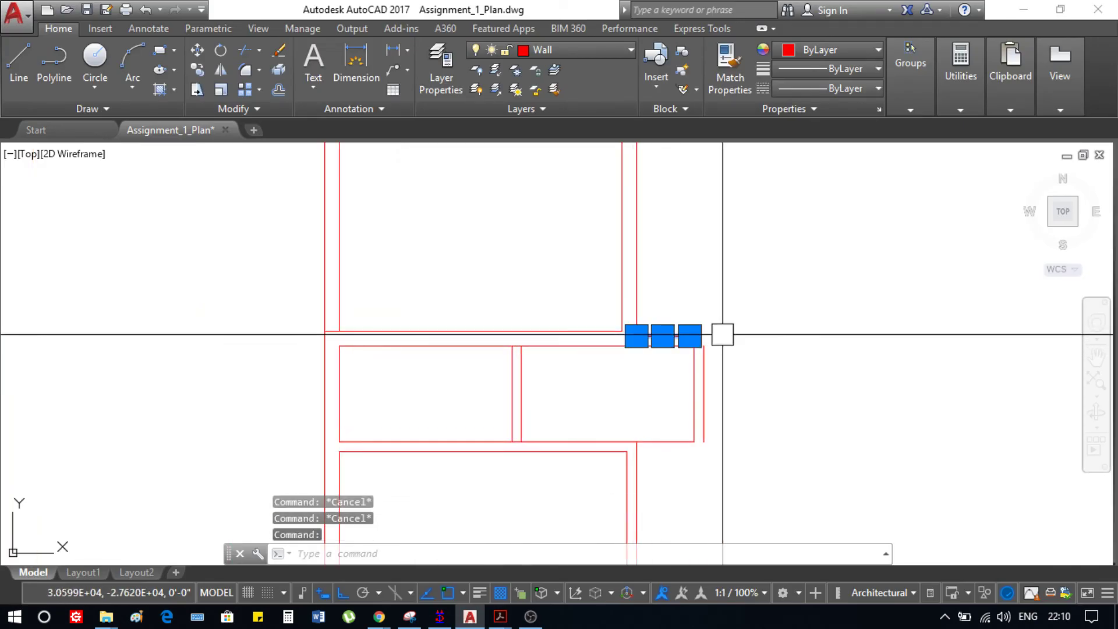
{"action": "left_click", "coordinate": [690, 336]}
{"action": "left_click", "coordinate": [972, 338]}
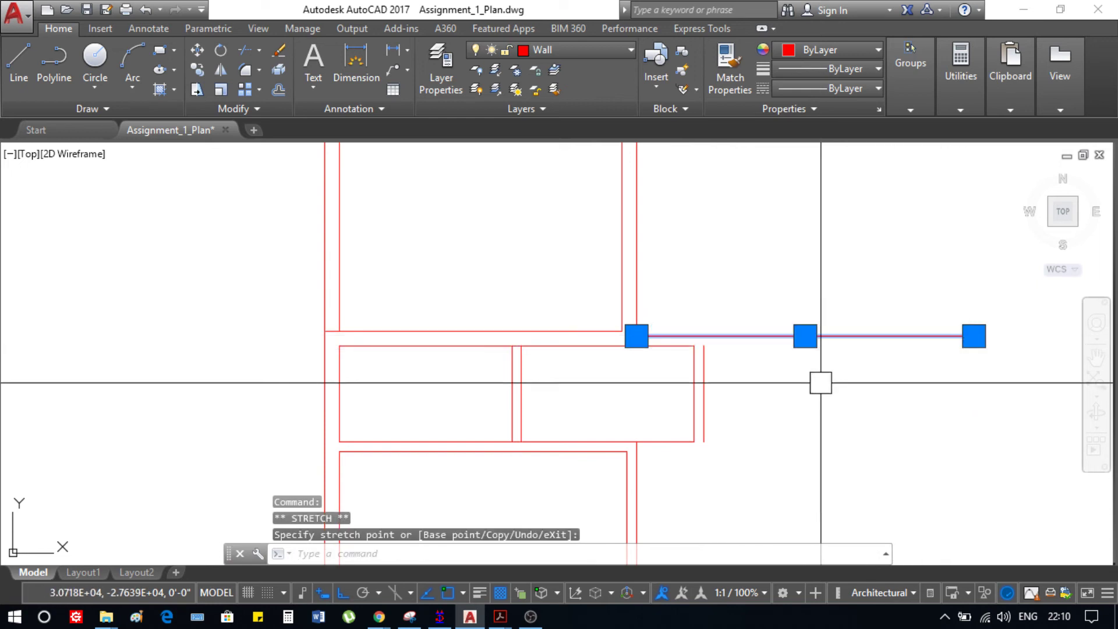
{"action": "key", "text": "Escape"}
{"action": "key", "text": "alt+Tab"}
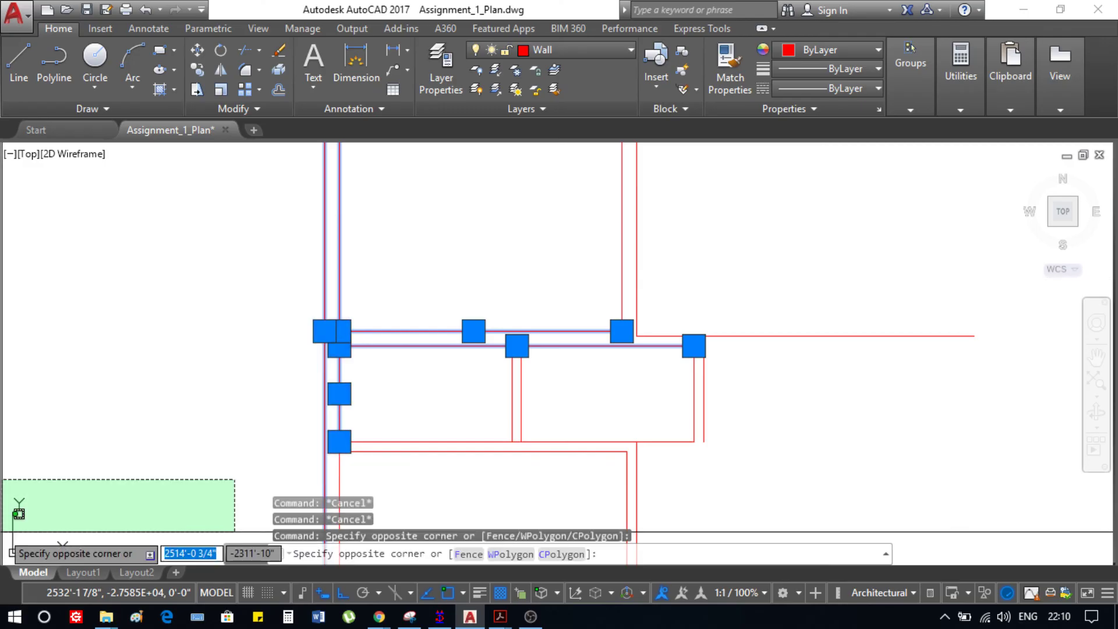
{"action": "key", "text": "Escape"}
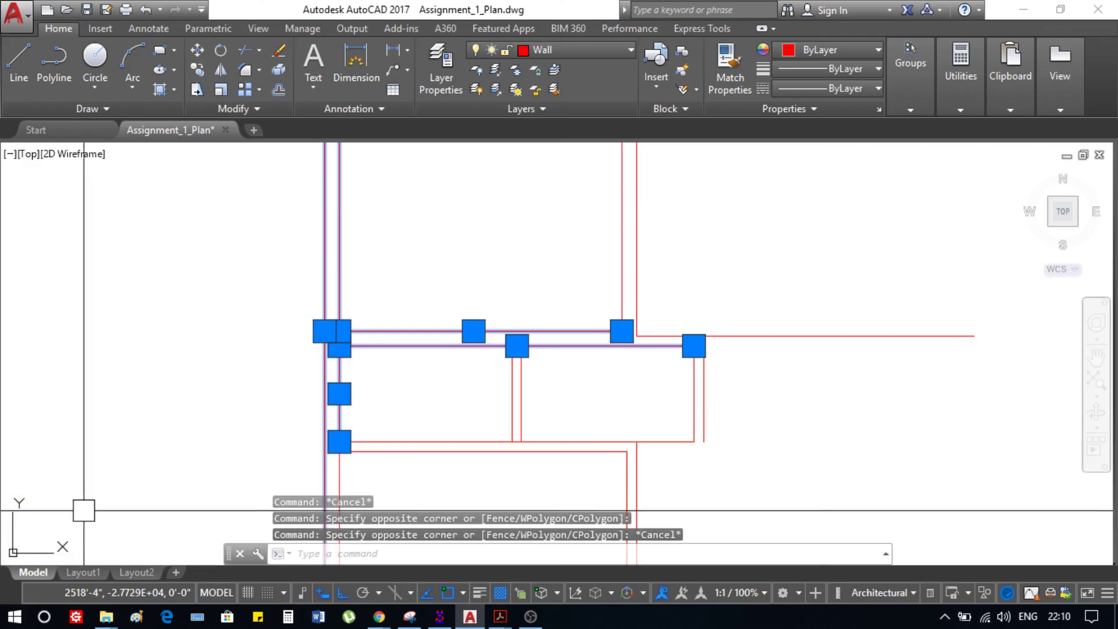
{"action": "key", "text": "Escape"}
{"action": "scroll", "coordinate": [270, 437], "scroll_direction": "up", "scroll_amount": 3}
{"action": "scroll", "coordinate": [272, 315], "scroll_direction": "up", "scroll_amount": 2}
{"action": "scroll", "coordinate": [430, 353], "scroll_direction": "down", "scroll_amount": 2}
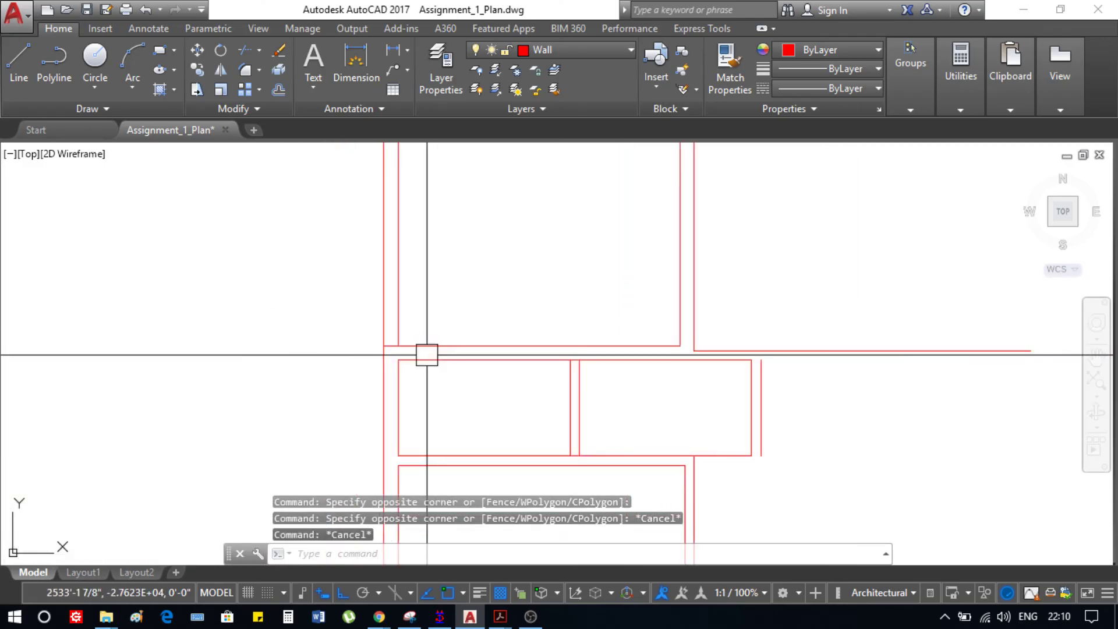
Trim the outer left wall line above the horizontal wall line over the first W.C
{"action": "scroll", "coordinate": [635, 331], "scroll_direction": "down", "scroll_amount": 2}
{"action": "scroll", "coordinate": [662, 369], "scroll_direction": "down", "scroll_amount": 1}
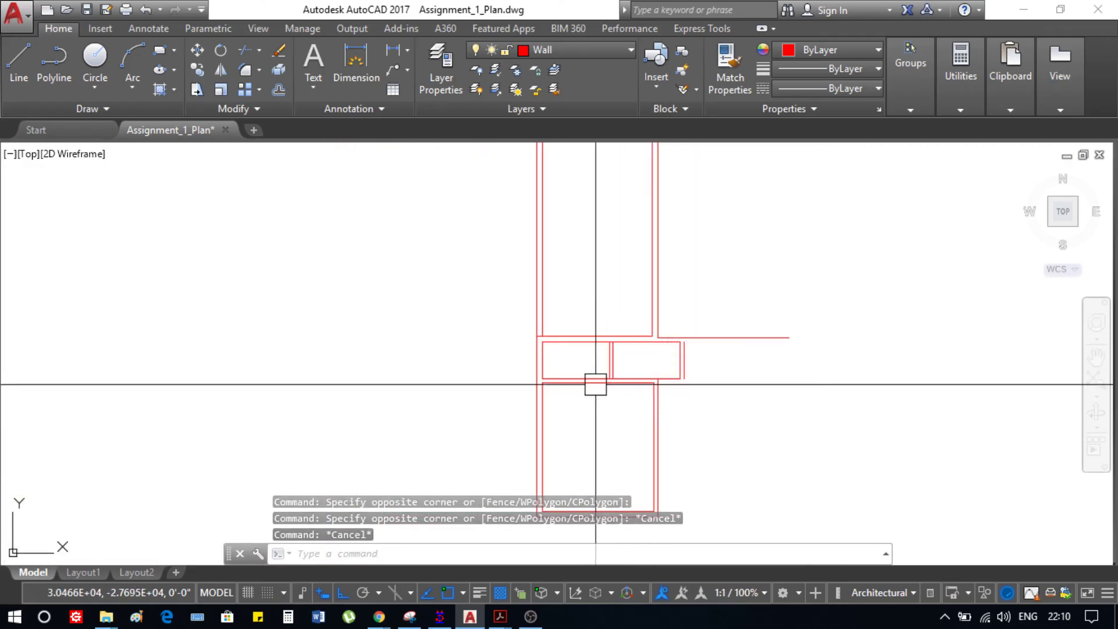
{"action": "scroll", "coordinate": [582, 369], "scroll_direction": "up", "scroll_amount": 3}
{"action": "scroll", "coordinate": [283, 331], "scroll_direction": "up", "scroll_amount": 2}
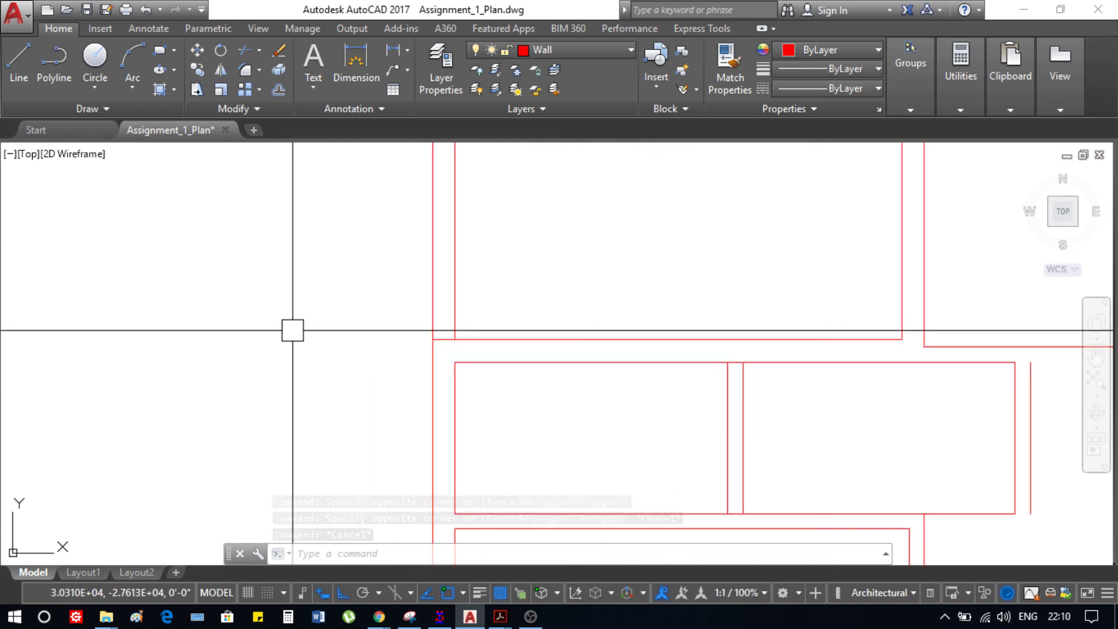
{"action": "key", "text": "Return"}
{"action": "key", "text": "Return"}
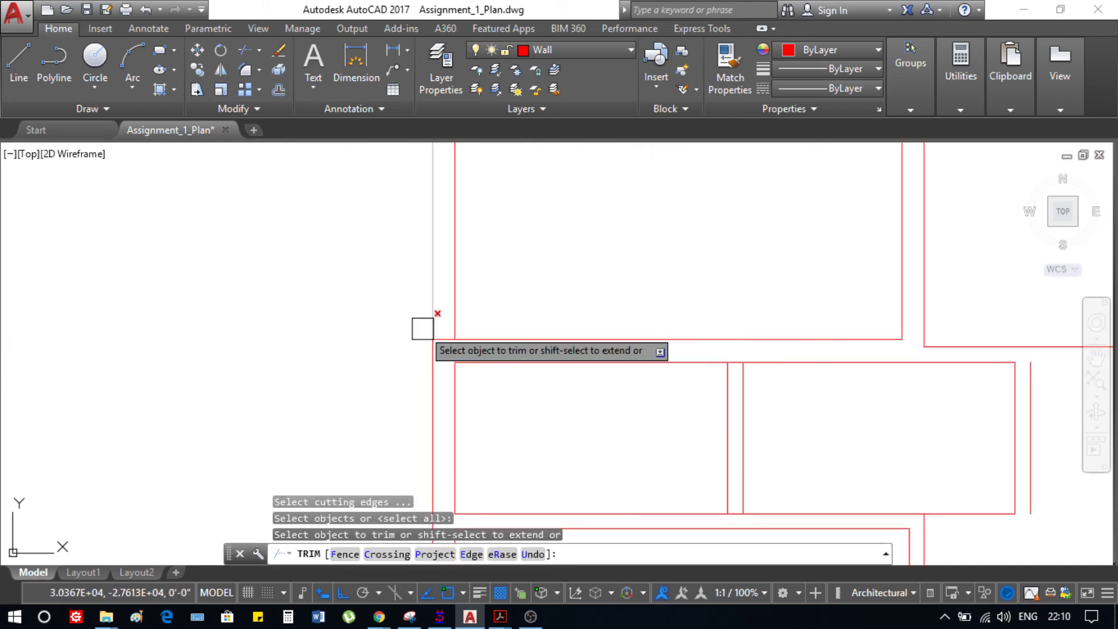
{"action": "left_click", "coordinate": [424, 327]}
{"action": "key", "text": "Escape"}
Erase the inner left vertical line that rises above the first W.C.'s upper wall
{"action": "left_click", "coordinate": [482, 306]}
{"action": "left_click", "coordinate": [398, 278]}
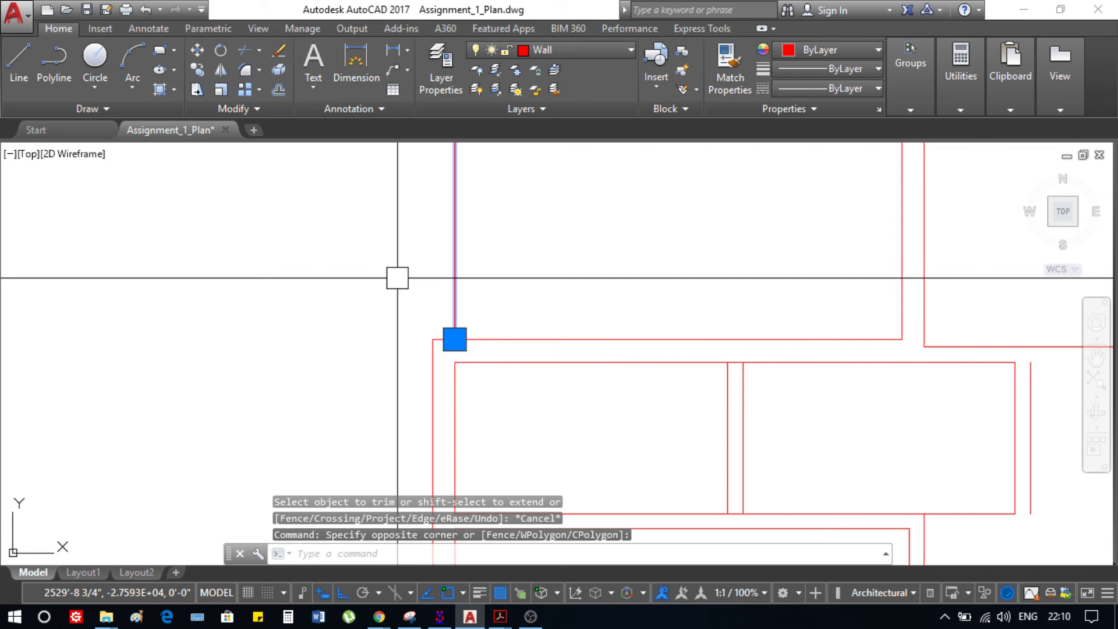
{"action": "key", "text": "Delete"}
Trim the short horizontal segments crossing the partition between the two W.C.s at its upper and lower ends
{"action": "scroll", "coordinate": [367, 289], "scroll_direction": "down", "scroll_amount": 4}
{"action": "scroll", "coordinate": [442, 319], "scroll_direction": "up", "scroll_amount": 4}
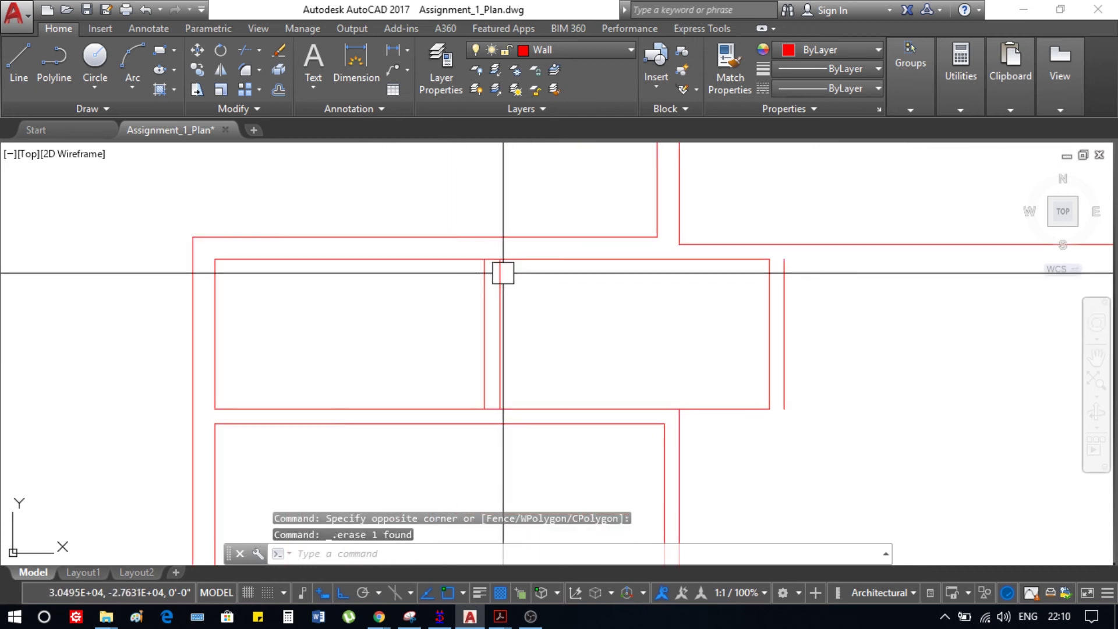
{"action": "type", "text": "tr"}
{"action": "key", "text": "Return"}
{"action": "key", "text": "Return"}
{"action": "scroll", "coordinate": [482, 268], "scroll_direction": "up", "scroll_amount": 3}
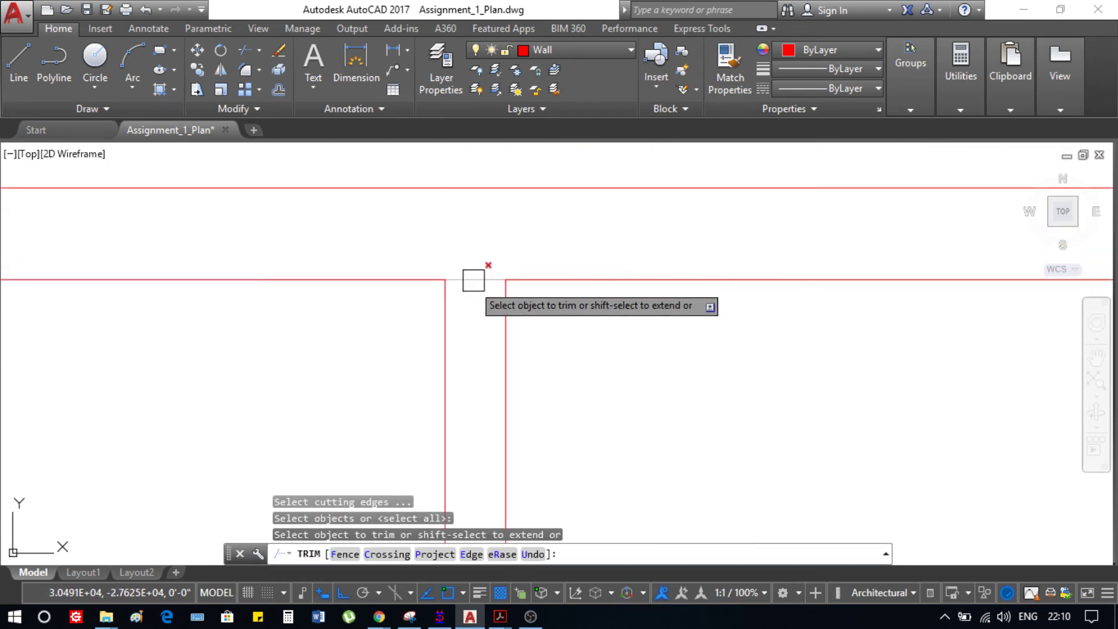
{"action": "scroll", "coordinate": [500, 259], "scroll_direction": "down", "scroll_amount": 3}
{"action": "scroll", "coordinate": [487, 378], "scroll_direction": "up", "scroll_amount": 4}
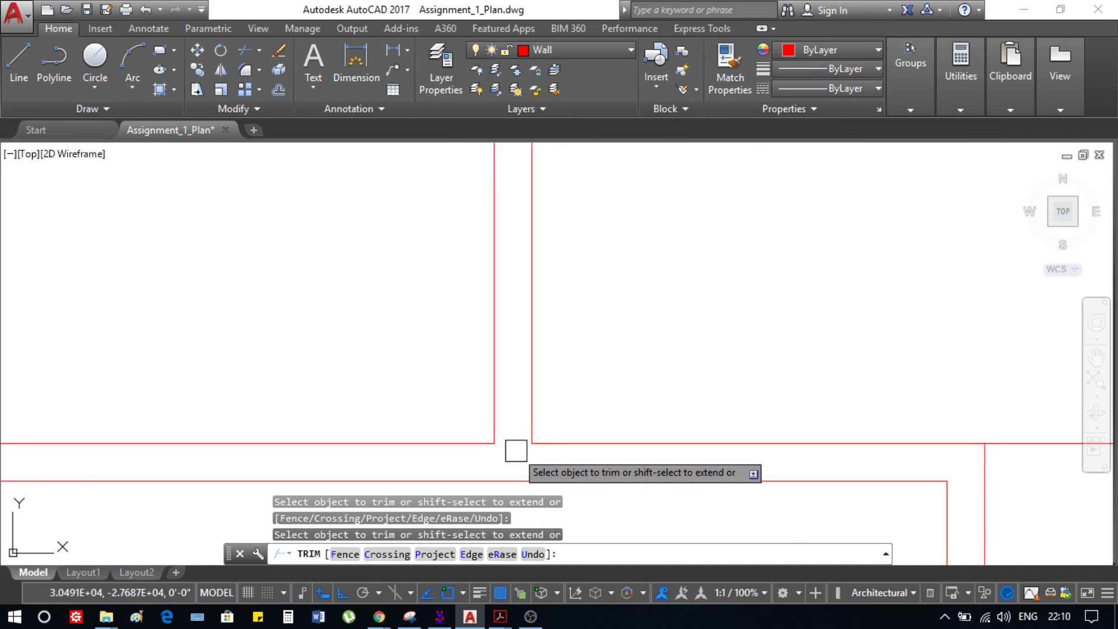
{"action": "scroll", "coordinate": [536, 443], "scroll_direction": "down", "scroll_amount": 3}
{"action": "scroll", "coordinate": [565, 465], "scroll_direction": "up", "scroll_amount": 4}
{"action": "scroll", "coordinate": [606, 437], "scroll_direction": "down", "scroll_amount": 1}
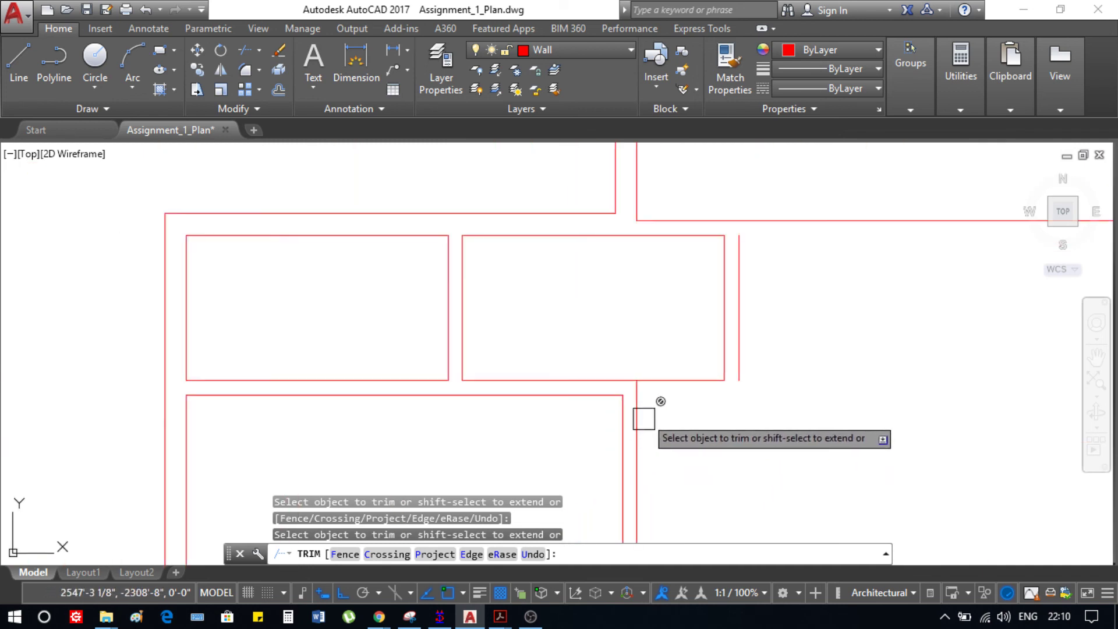
{"action": "key", "text": "Escape"}
After checking the kitchen width in the PDF, copy the vertical wall line above the second W.C. 12'3" to the right
{"action": "scroll", "coordinate": [663, 392], "scroll_direction": "down", "scroll_amount": 5}
{"action": "scroll", "coordinate": [647, 368], "scroll_direction": "up", "scroll_amount": 4}
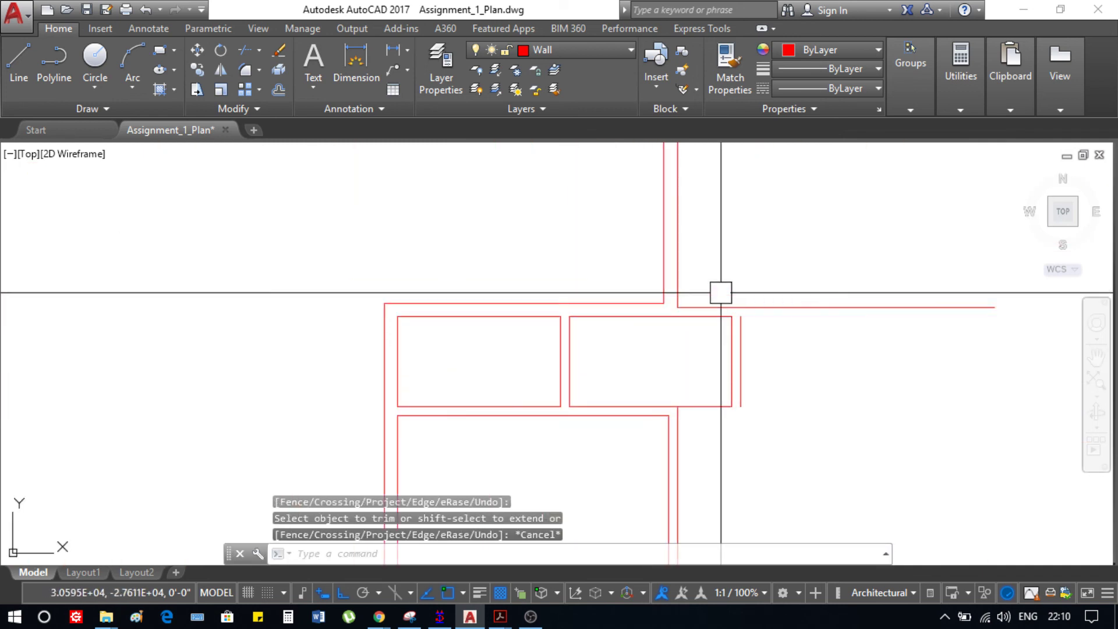
{"action": "scroll", "coordinate": [721, 292], "scroll_direction": "up", "scroll_amount": 2}
{"action": "left_click", "coordinate": [651, 275]}
{"action": "key", "text": "alt+Tab"}
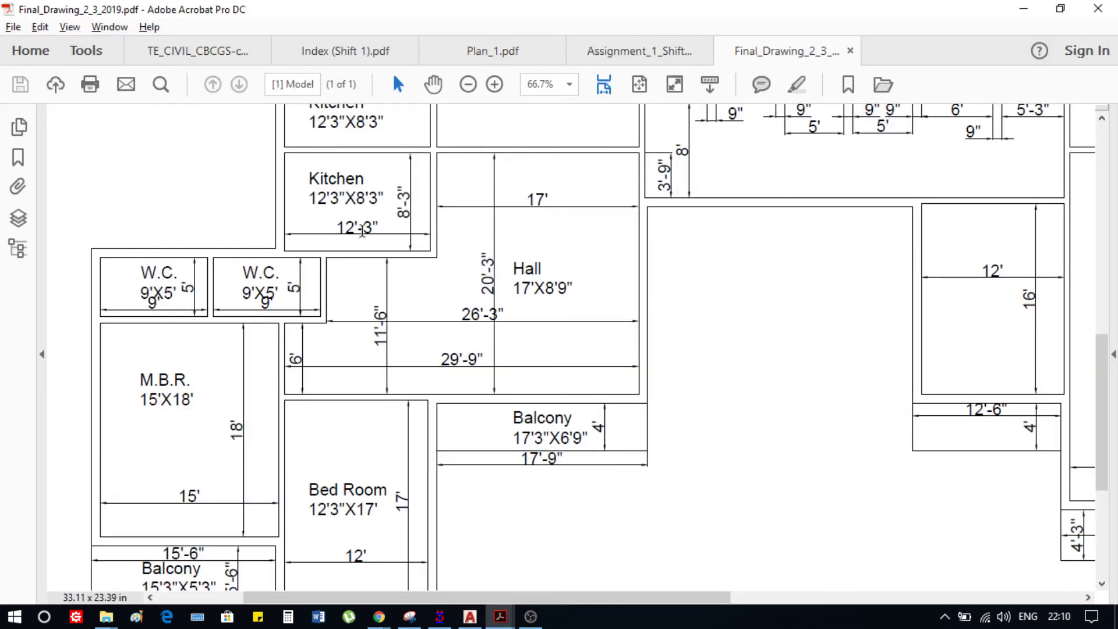
{"action": "key", "text": "alt+Tab"}
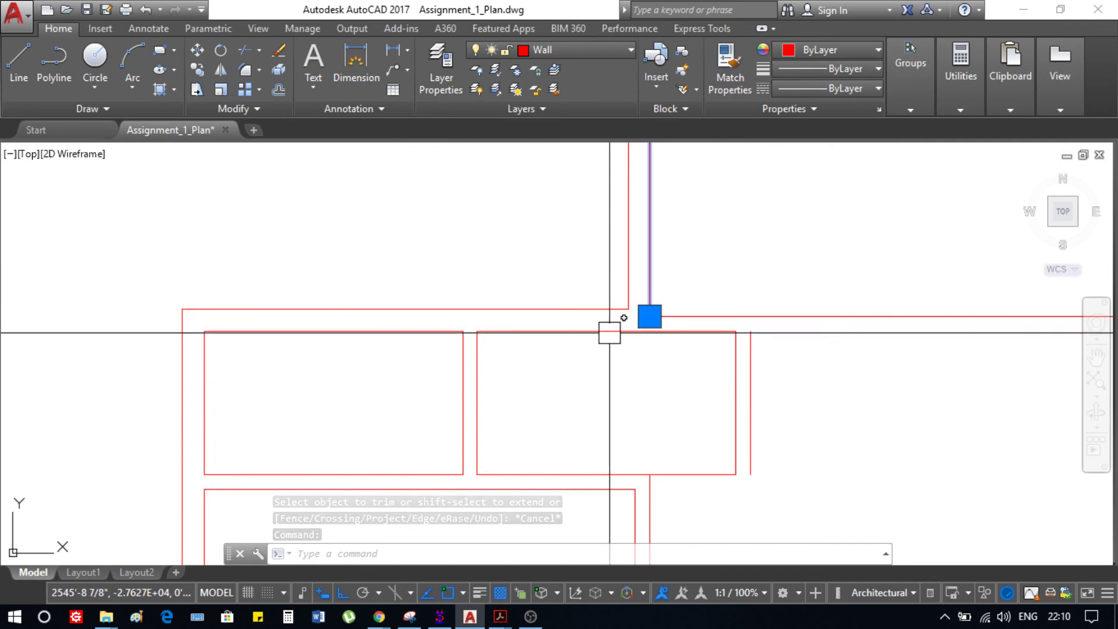
{"action": "type", "text": "co"}
{"action": "key", "text": "Return"}
{"action": "left_click", "coordinate": [649, 317]}
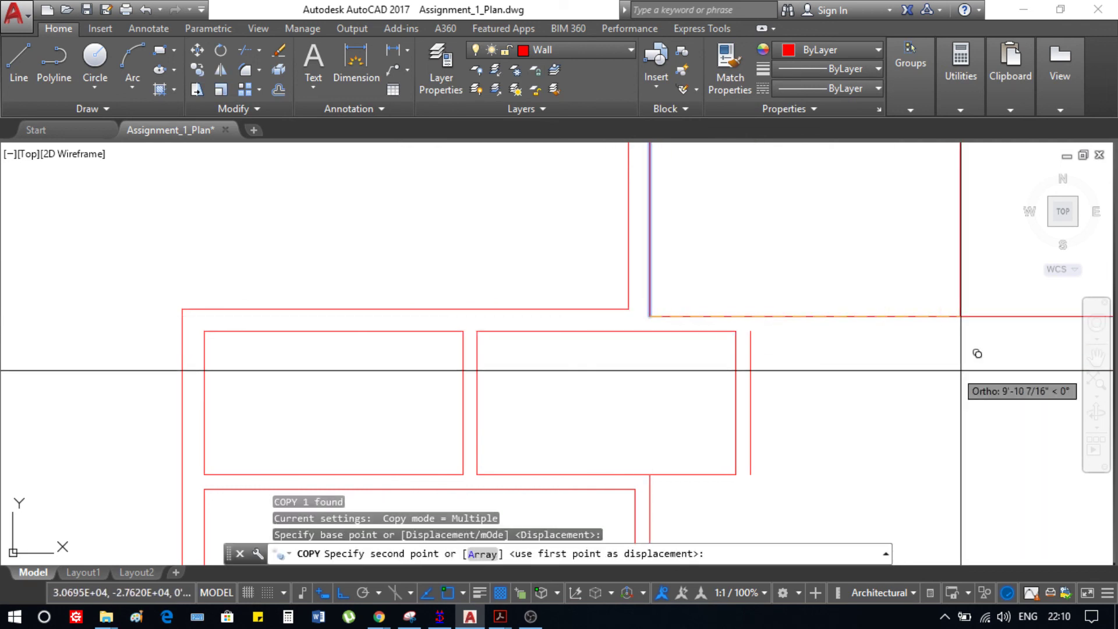
{"action": "type", "text": "12'3"}
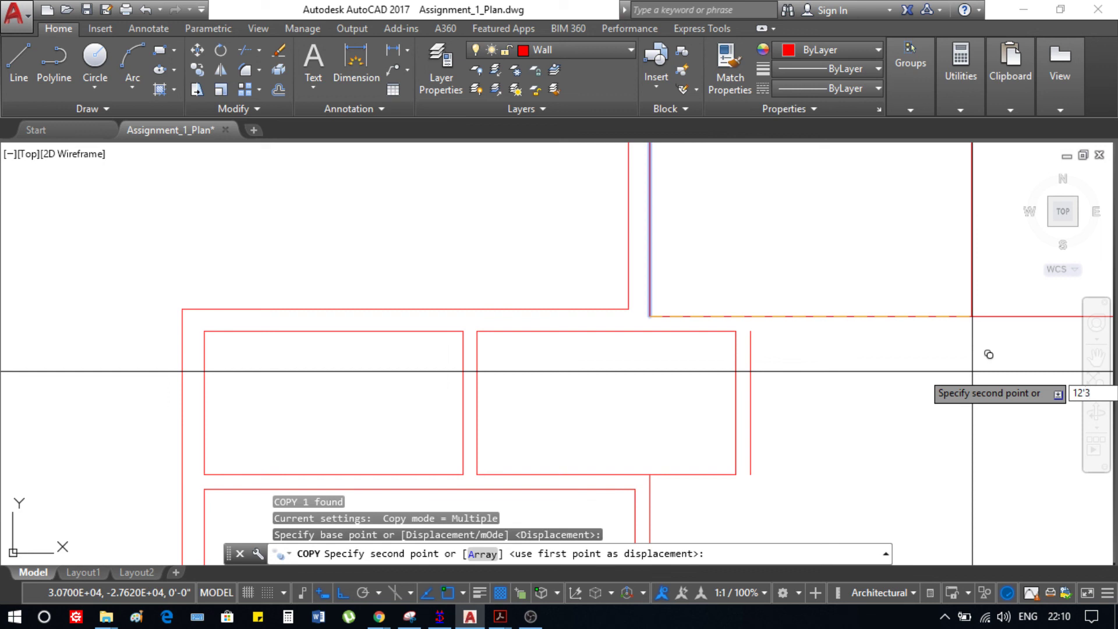
{"action": "type", "text": "\""}
{"action": "key", "text": "Return"}
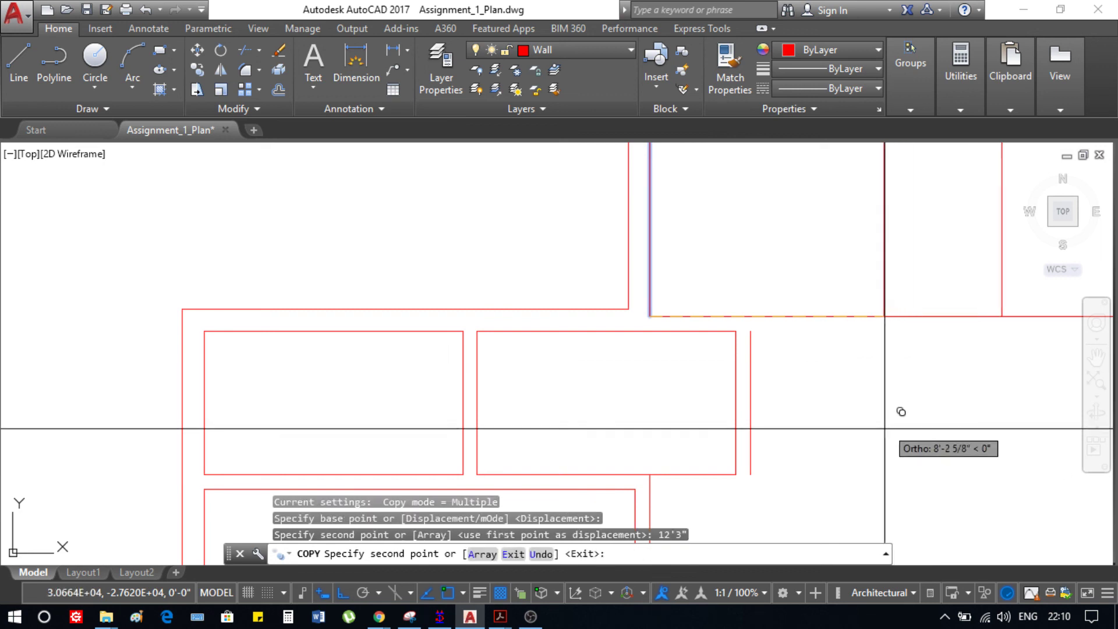
{"action": "key", "text": "Escape"}
{"action": "scroll", "coordinate": [566, 462], "scroll_direction": "down", "scroll_amount": 2}
{"action": "scroll", "coordinate": [566, 461], "scroll_direction": "down", "scroll_amount": 2}
{"action": "scroll", "coordinate": [616, 412], "scroll_direction": "up", "scroll_amount": 2}
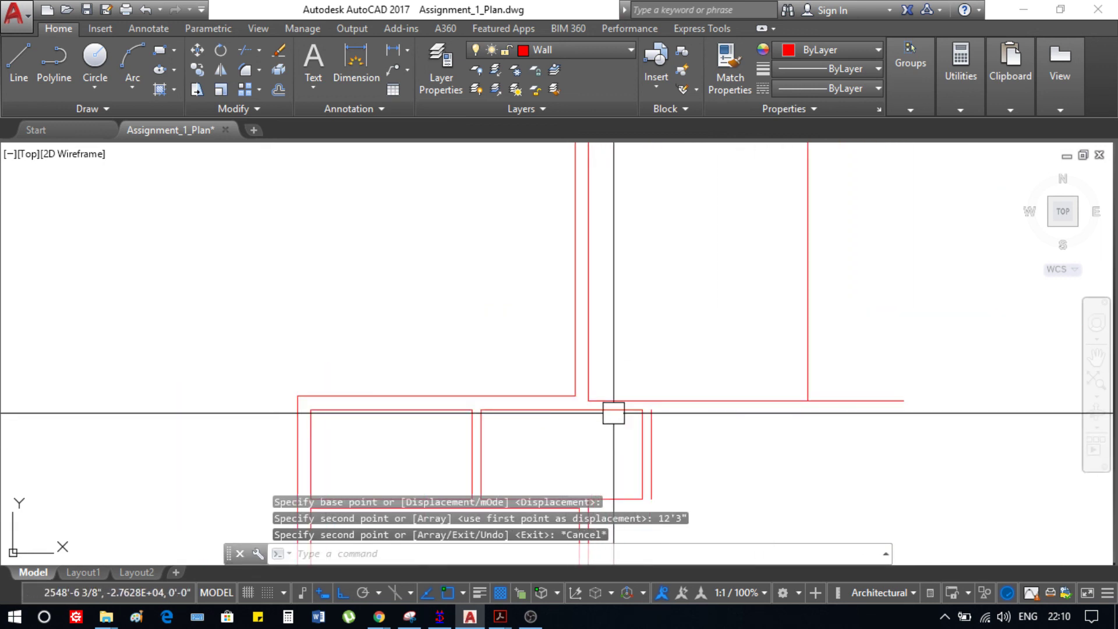
{"action": "key", "text": "alt+Tab"}
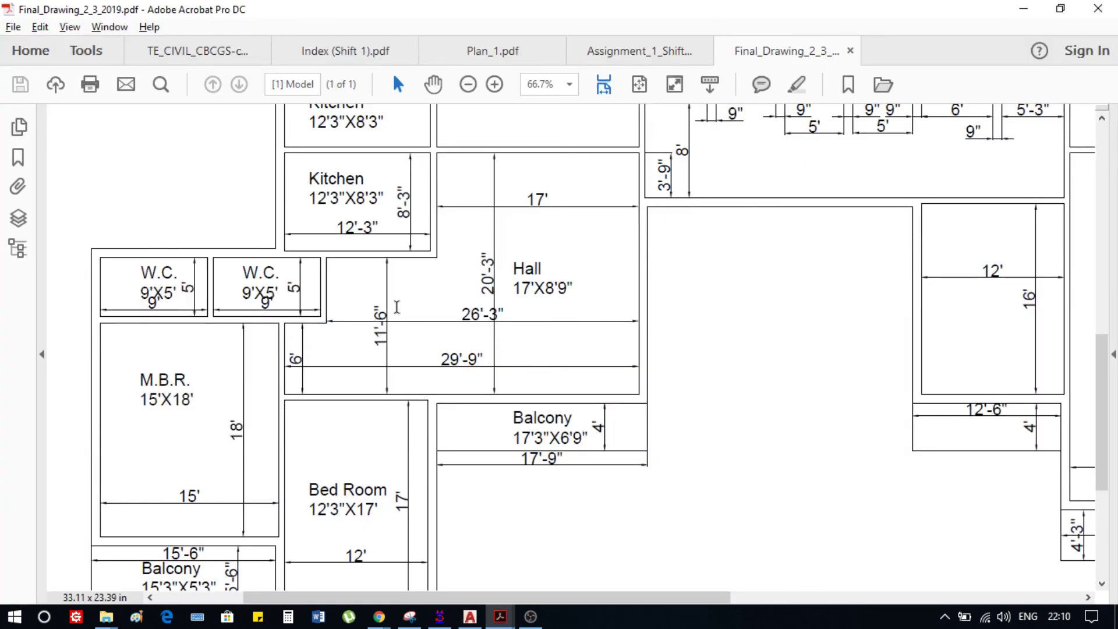
{"action": "key", "text": "alt+Tab"}
{"action": "left_click", "coordinate": [533, 620]}
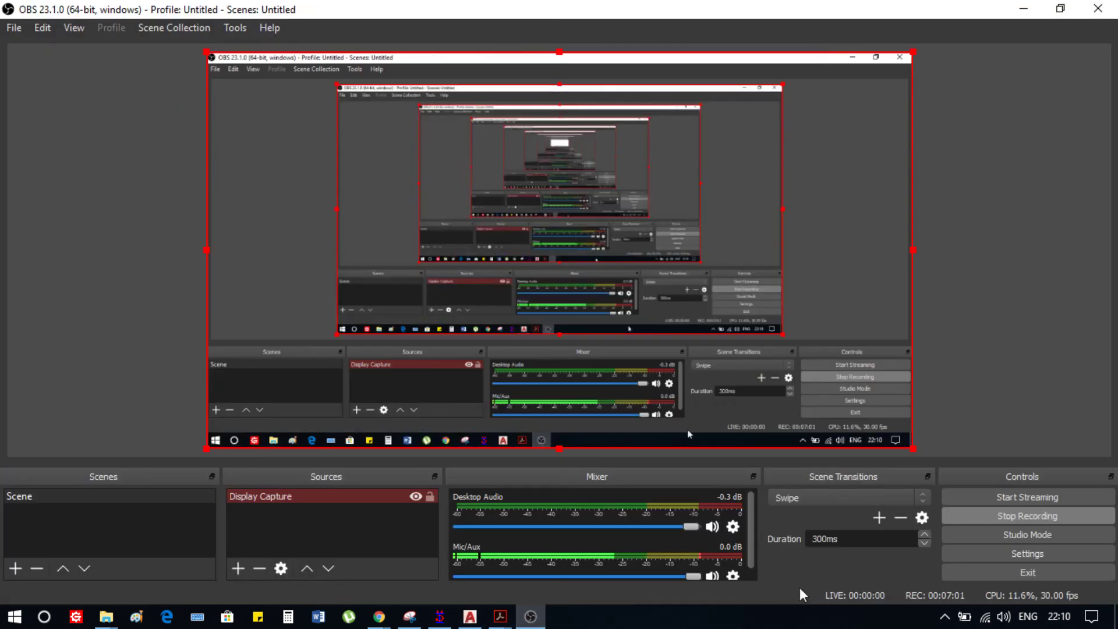